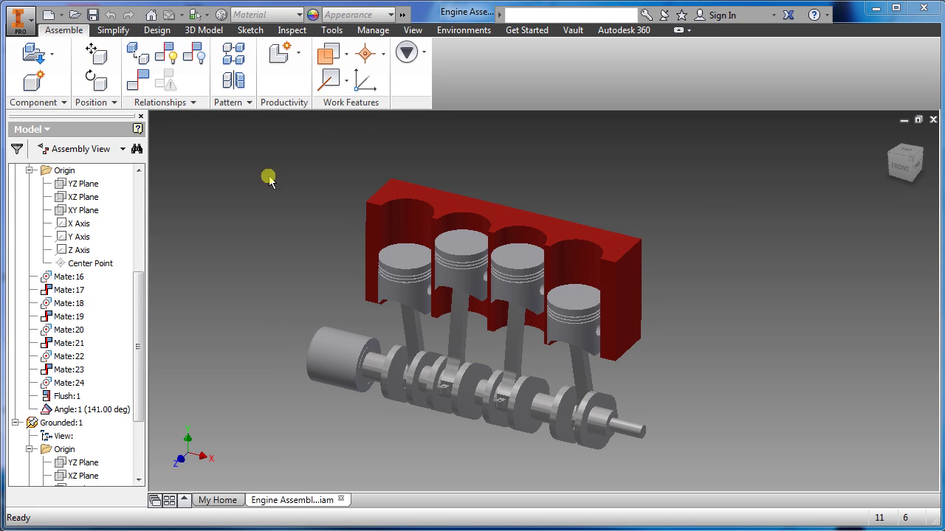
- Drive the Angle:1 constraint to animate the crank and pistons, then stop it
right_click(90, 411)
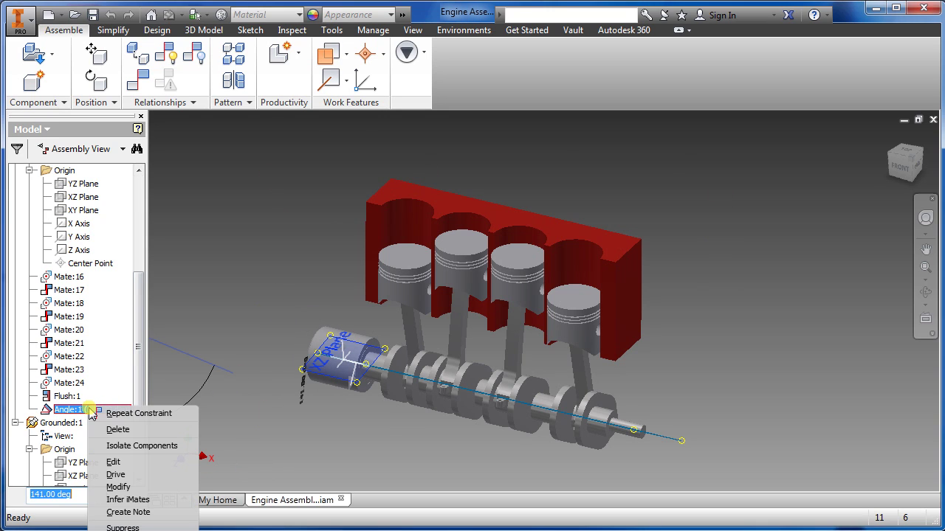
left_click(116, 474)
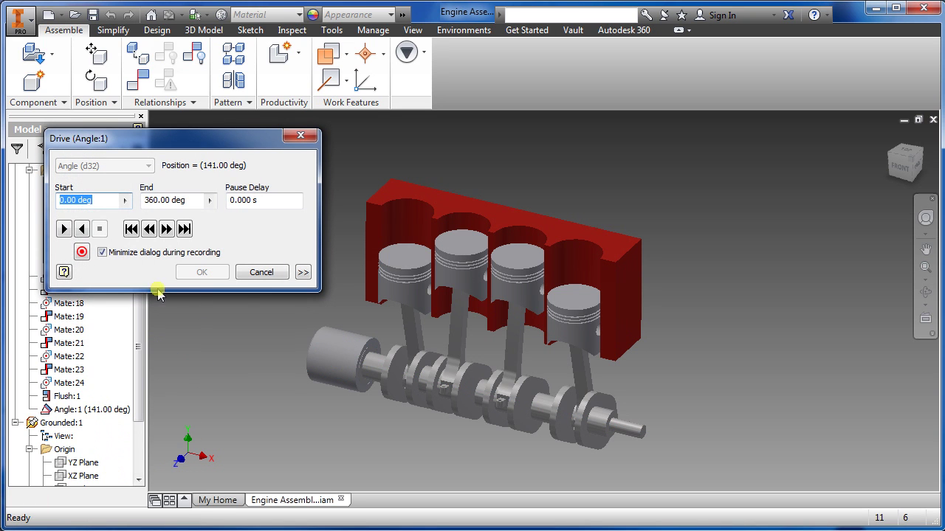
left_click(66, 230)
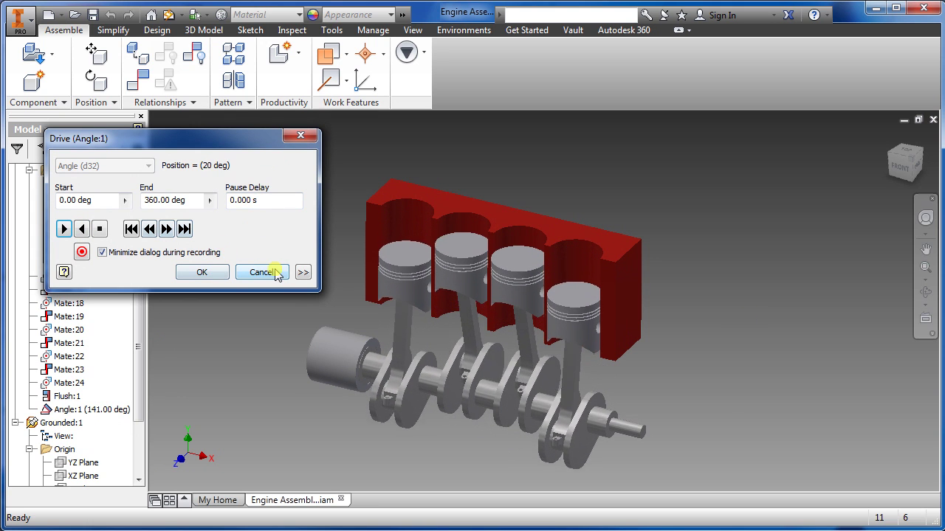
left_click(299, 135)
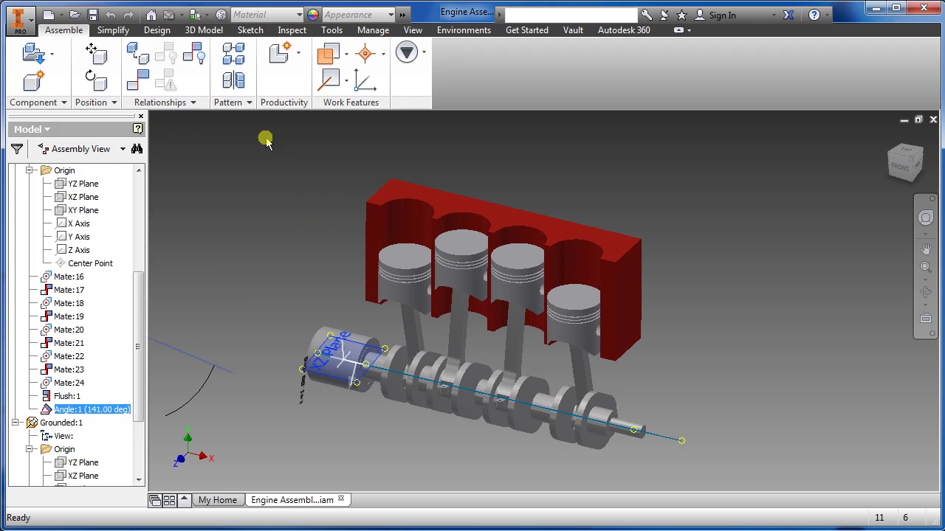
left_click(270, 188)
- Create a new assembly and place the concept Block in it
left_click(62, 16)
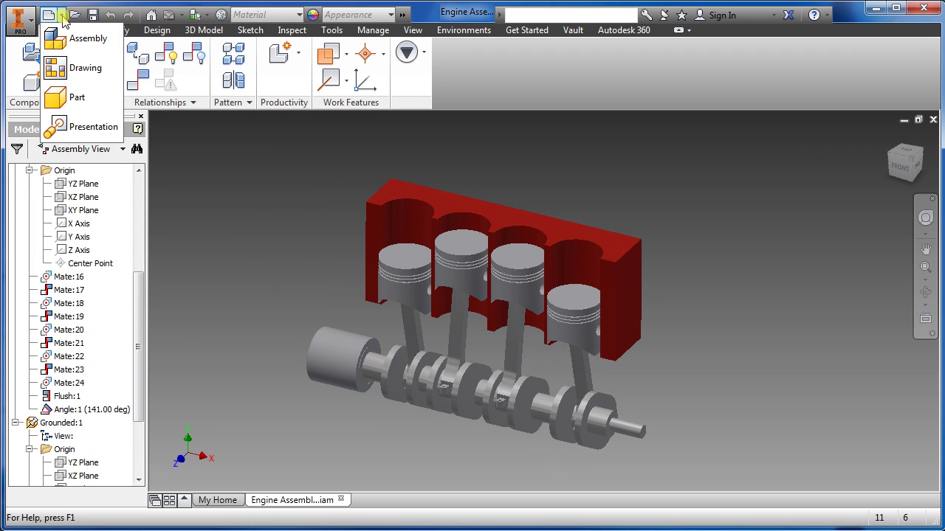
left_click(74, 35)
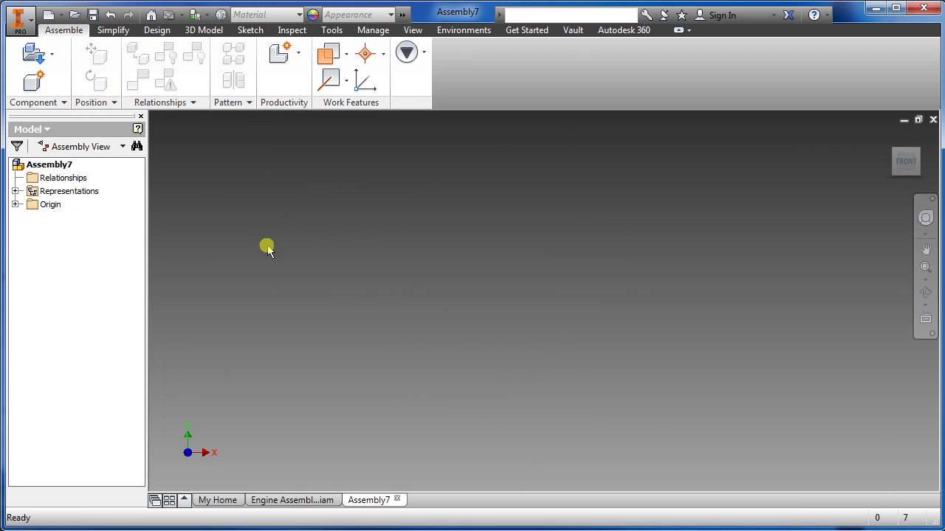
left_click(39, 61)
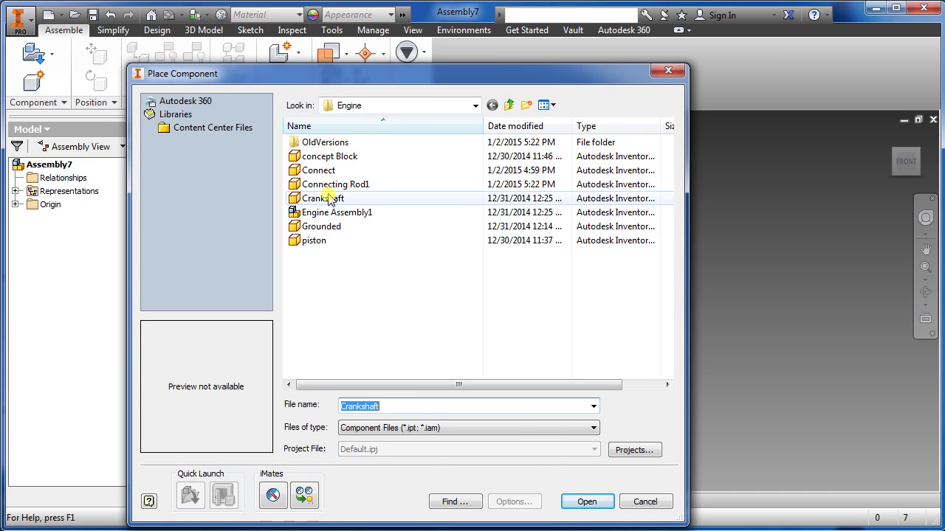
left_click(341, 161)
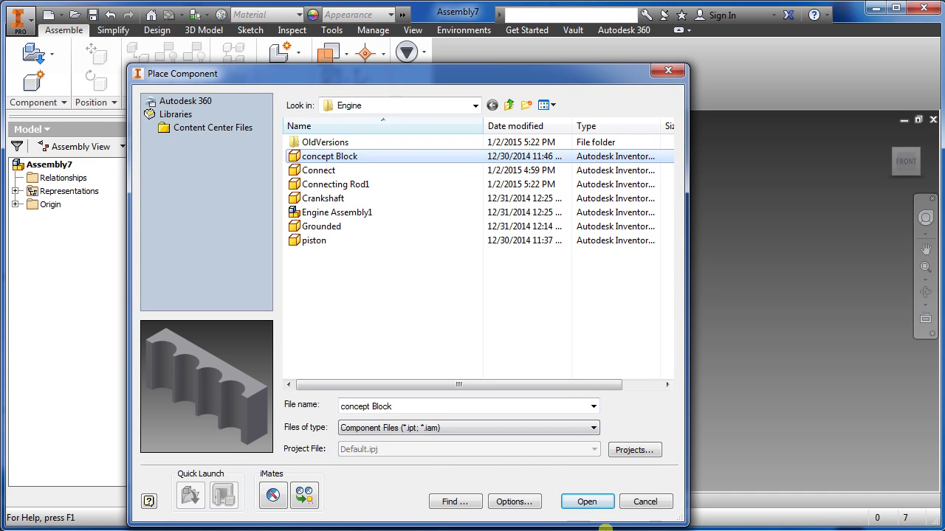
left_click(595, 502)
left_click(508, 383)
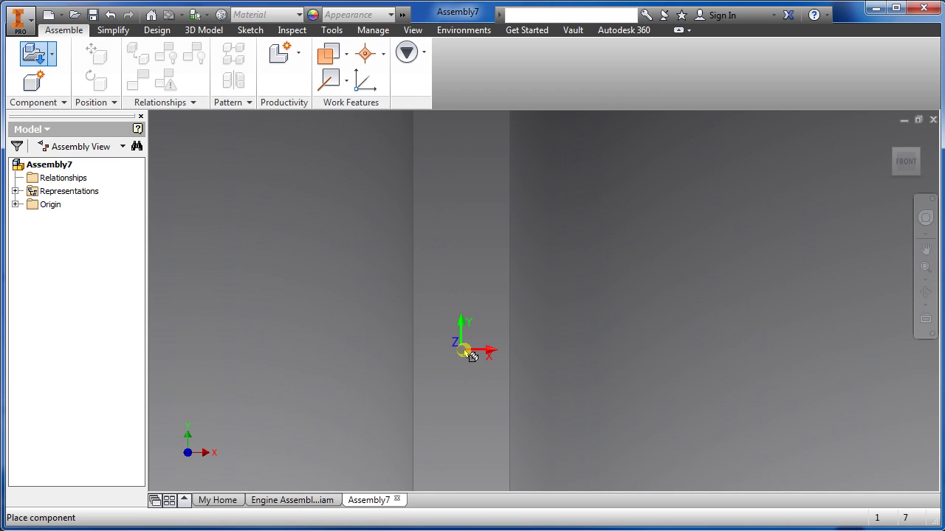
key("Escape")
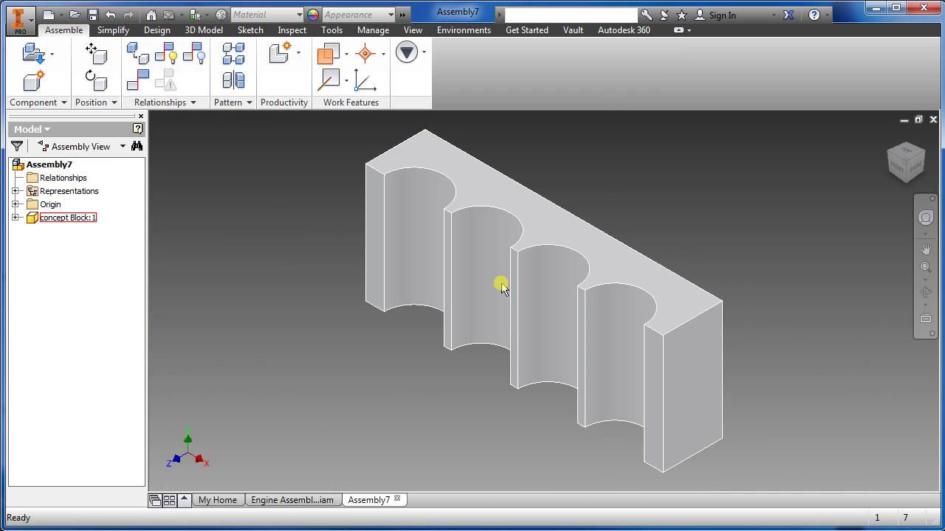
left_click_drag(517, 299, 513, 310)
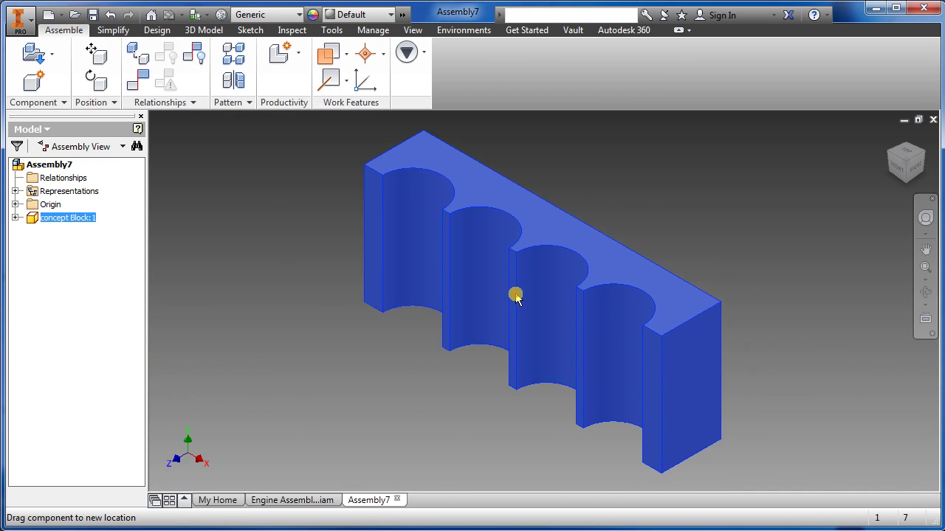
- Set the concept Block to Grounded from the browser
right_click(56, 220)
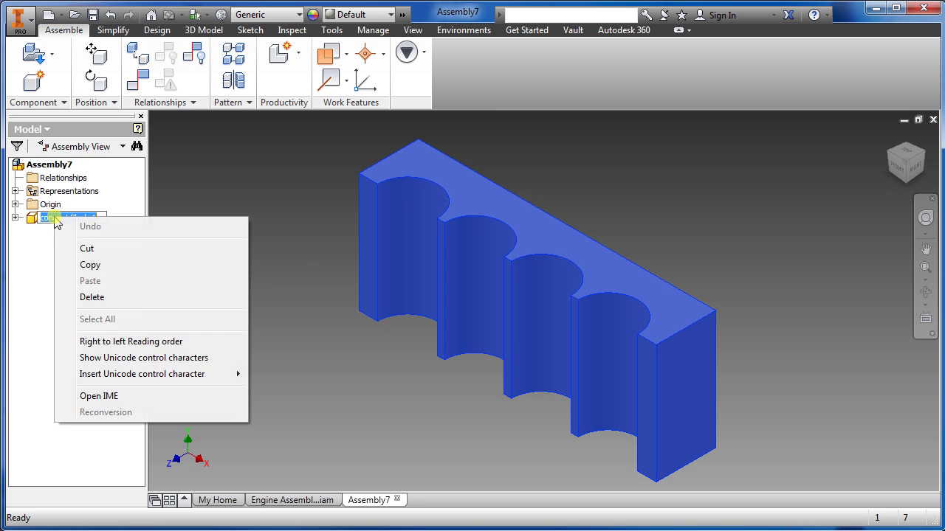
right_click(33, 220)
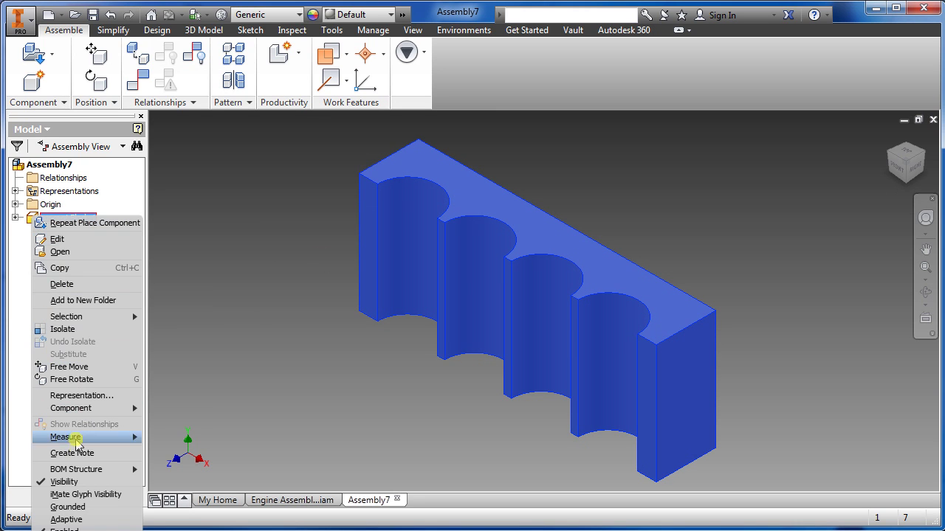
left_click(70, 508)
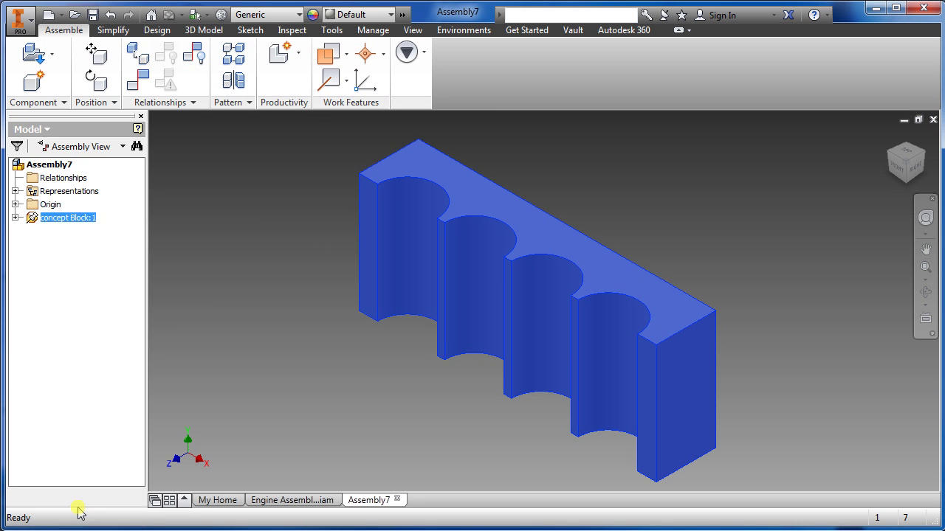
left_click(253, 333)
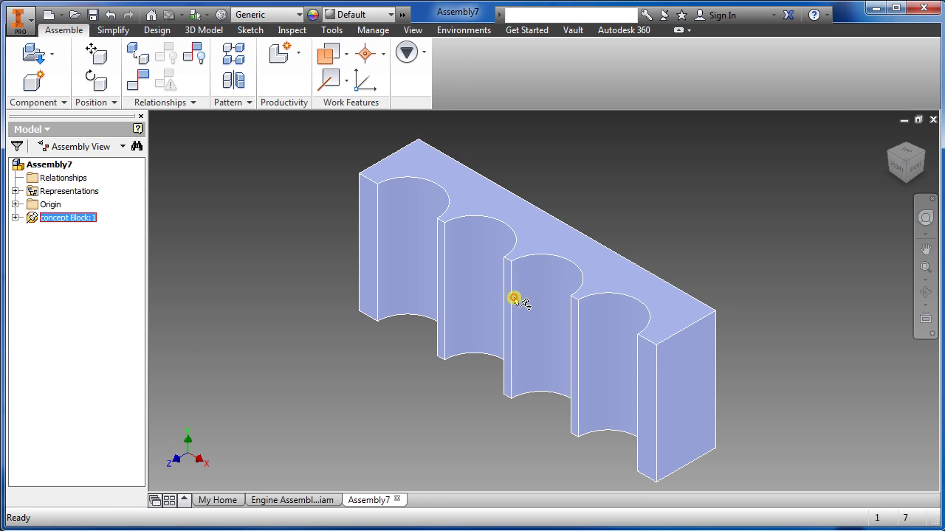
- Apply the Light Red appearance to the concept Block and orbit it
left_click(352, 390)
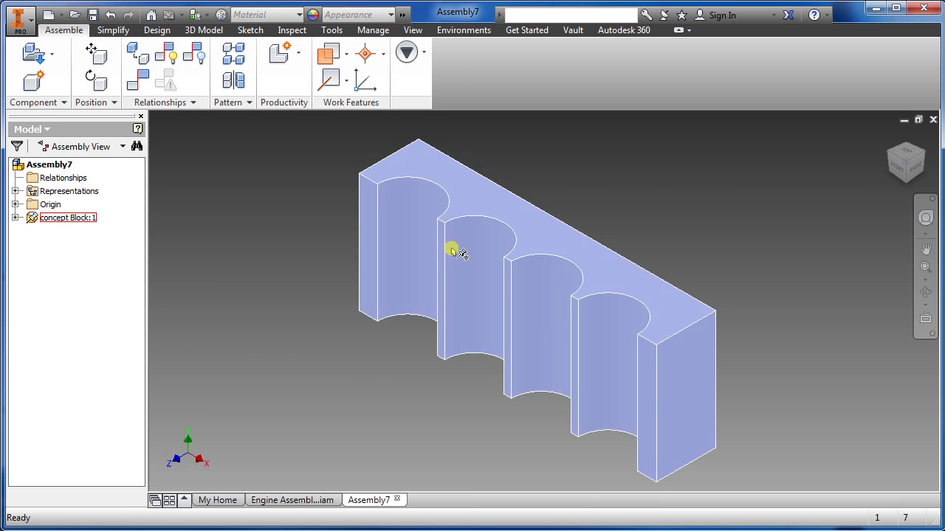
left_click(453, 251)
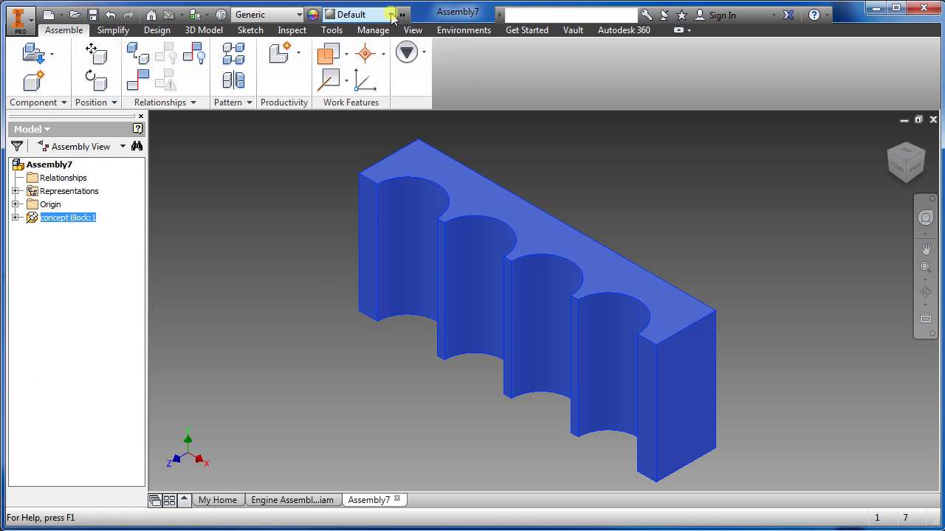
left_click(391, 15)
left_click_drag(466, 111, 464, 152)
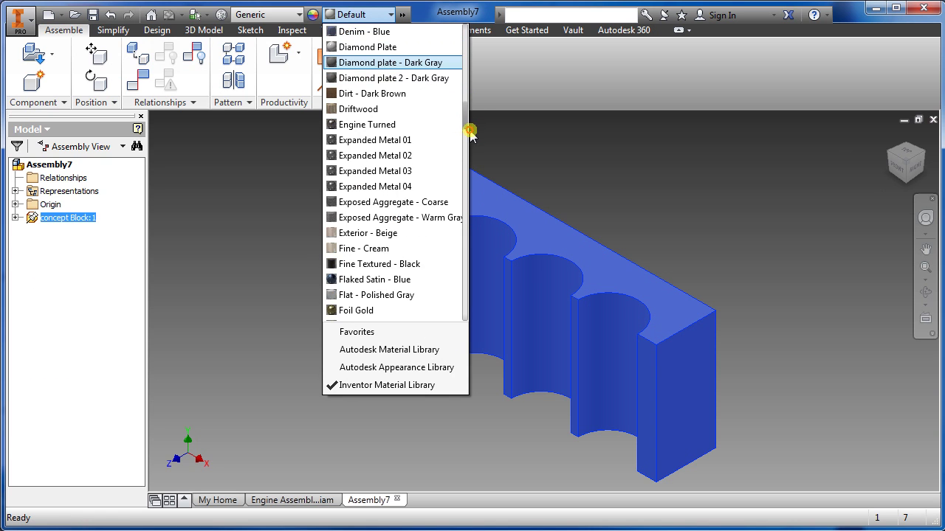
left_click(386, 280)
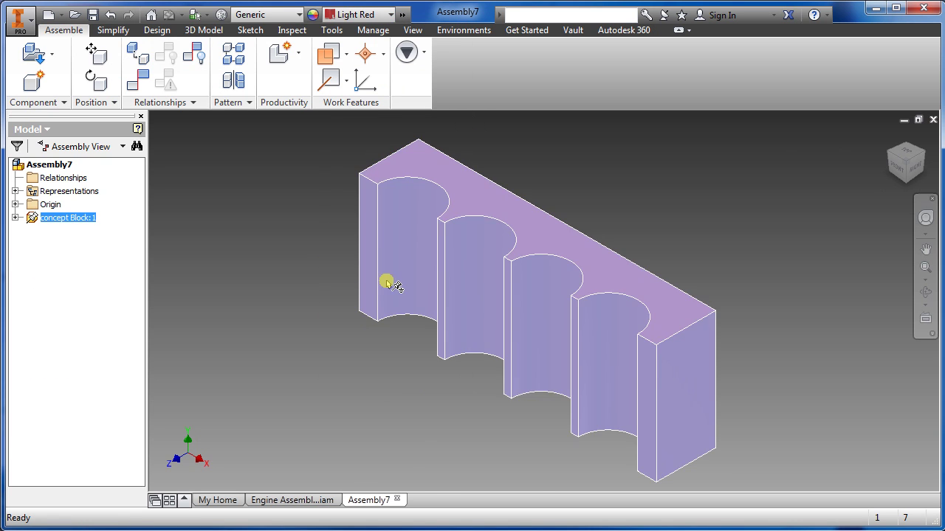
left_click(285, 350)
middle_click_drag(284, 350, 332, 359, "shift")
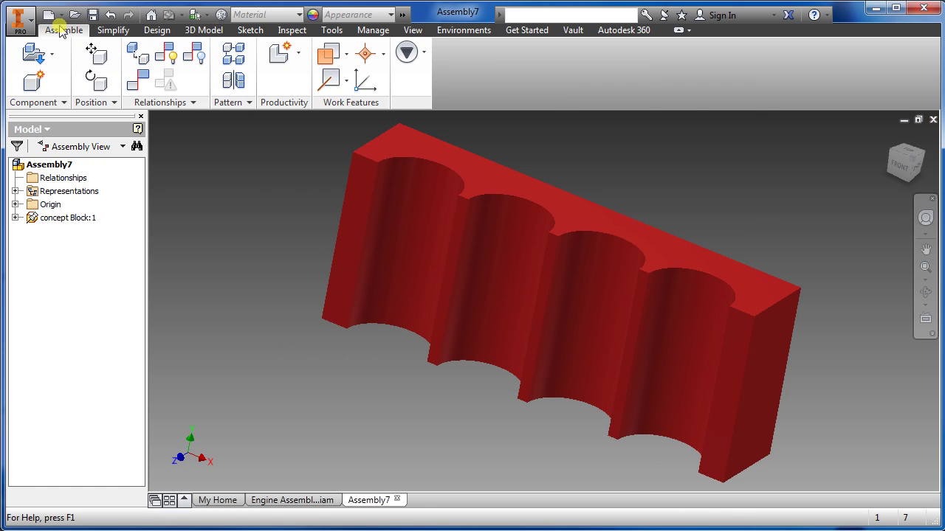
- Place four pistons in a row in front of the block
left_click(33, 53)
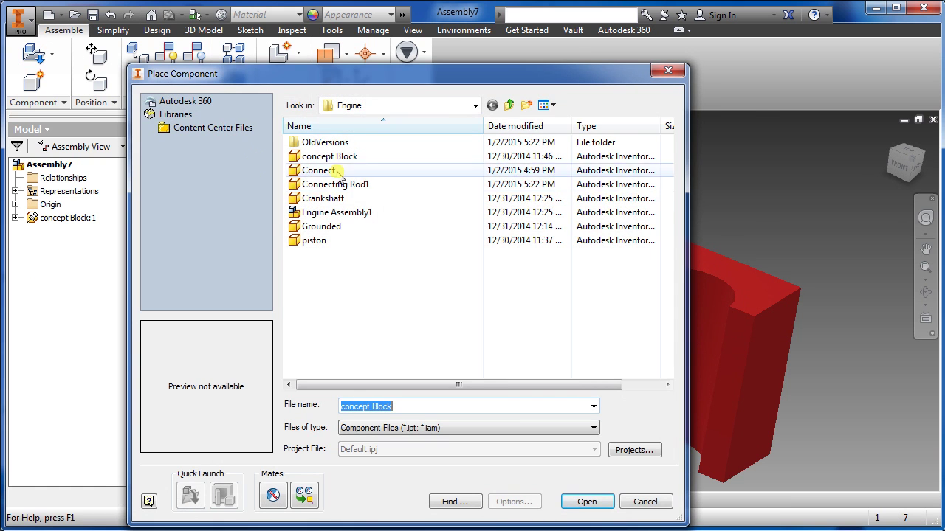
left_click(342, 242)
left_click(594, 501)
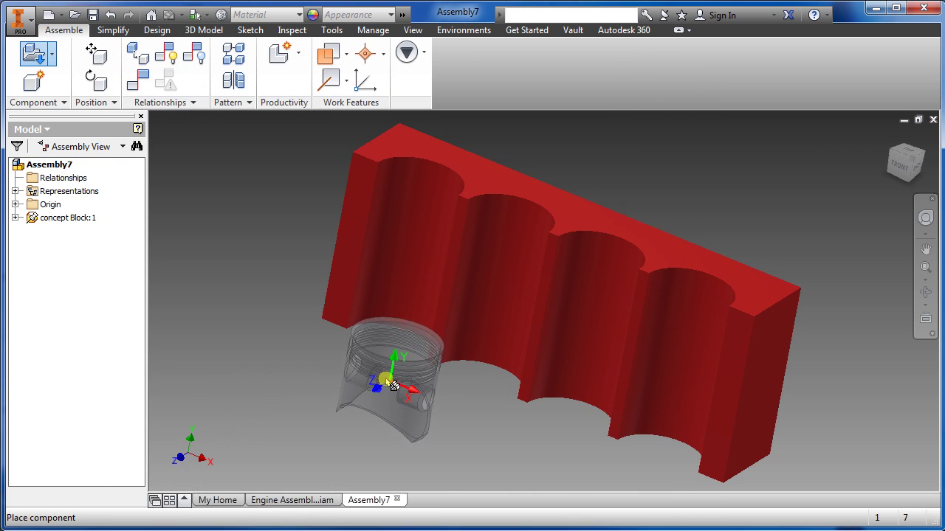
left_click(241, 354)
left_click(343, 398)
left_click(436, 426)
left_click(527, 417)
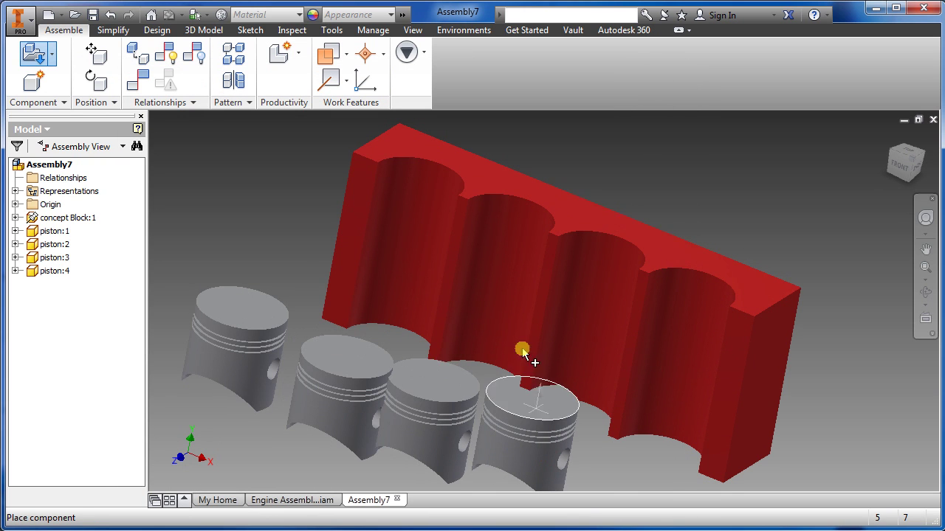
key("Escape")
- Place four Connecting Rod1 parts
left_click(39, 63)
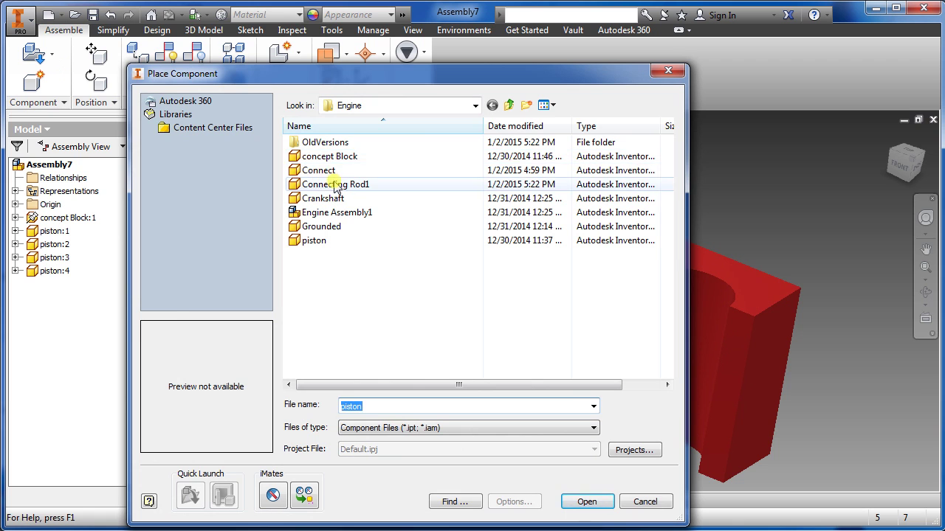
left_click(336, 185)
left_click(587, 502)
scroll(472, 327, "down", 5)
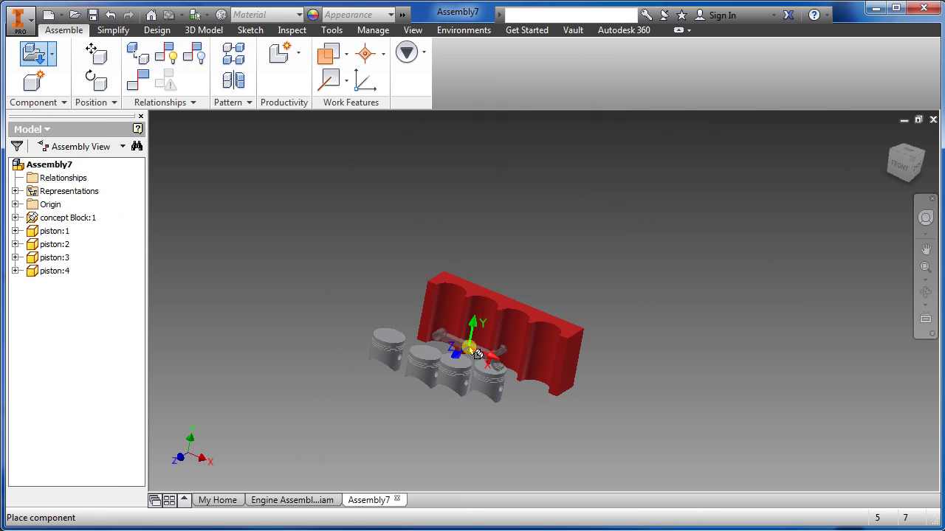
left_click(407, 394)
left_click(484, 419)
left_click(546, 431)
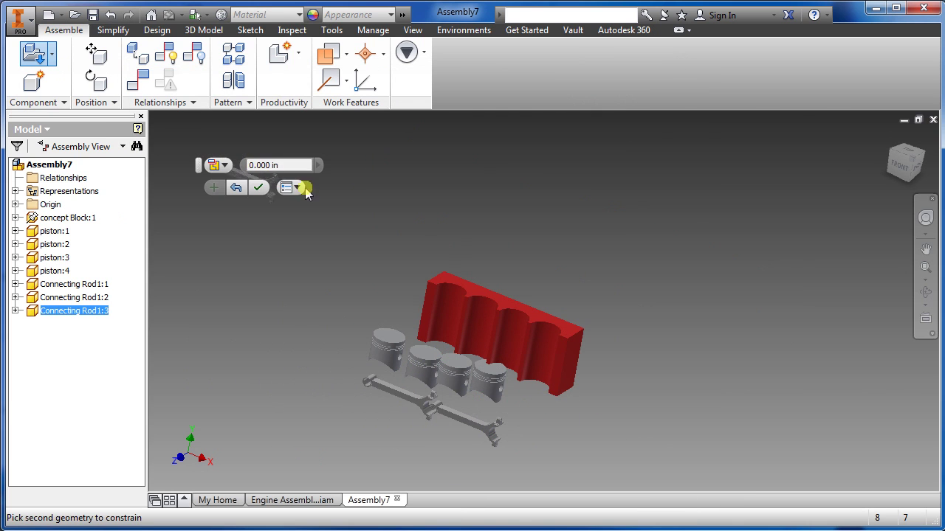
left_click(566, 436)
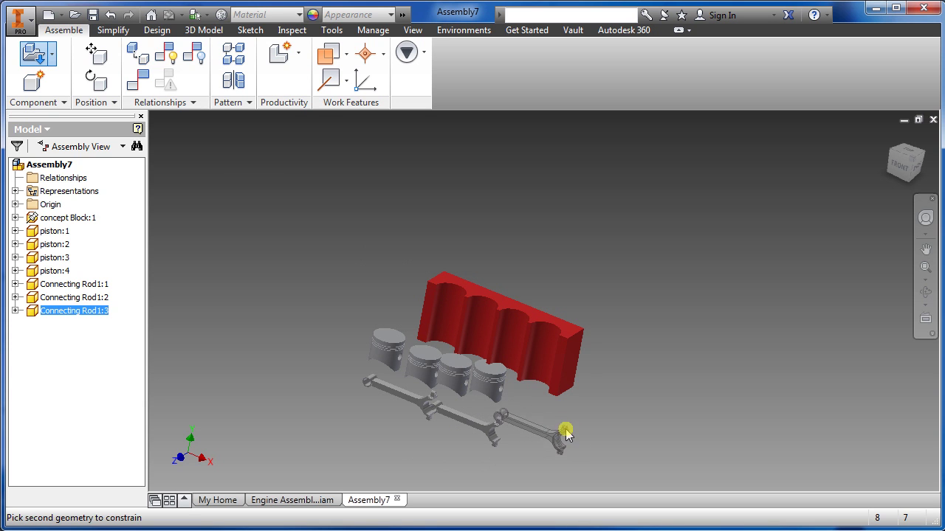
left_click(565, 413)
key("Escape")
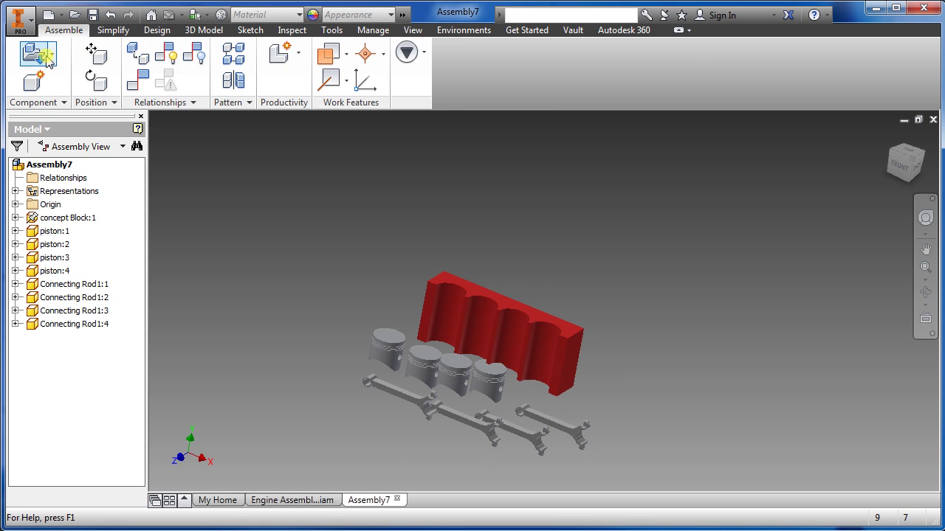
- Place the Connect parts into the assembly
left_click(46, 59)
left_click(321, 170)
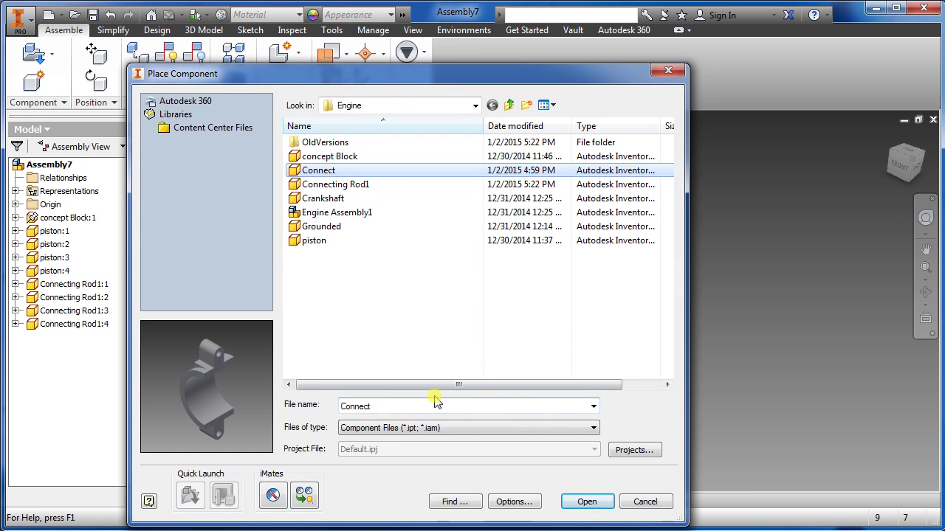
left_click(583, 503)
left_click(369, 413)
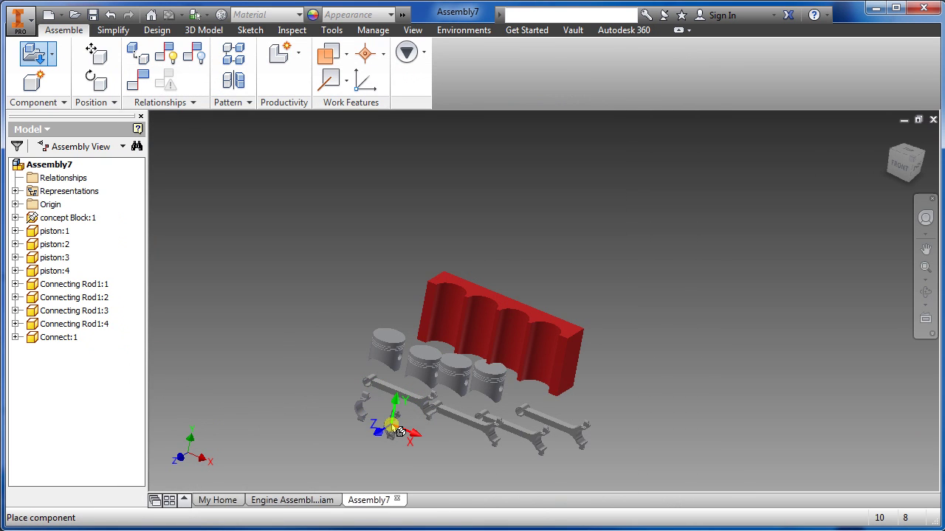
left_click(402, 434)
left_click(445, 445)
key("Escape")
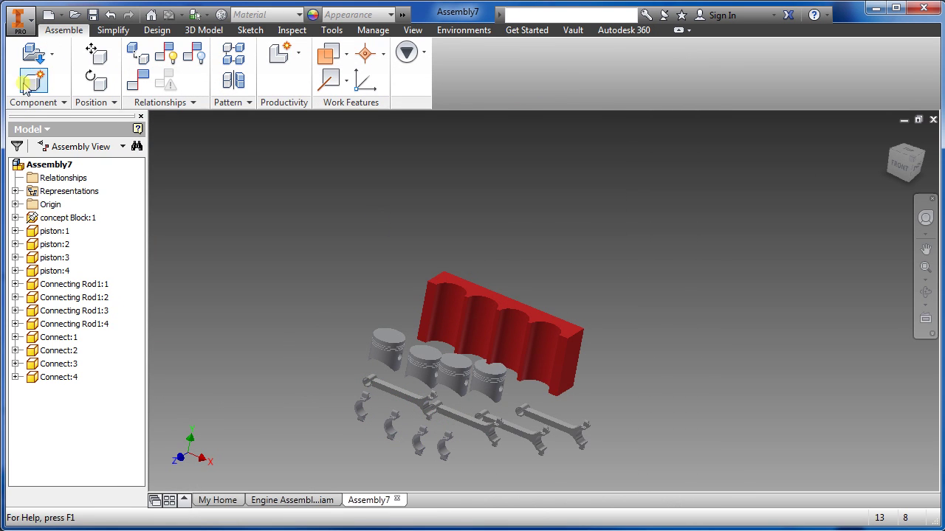
- Place the Crankshaft into the assembly
left_click(35, 51)
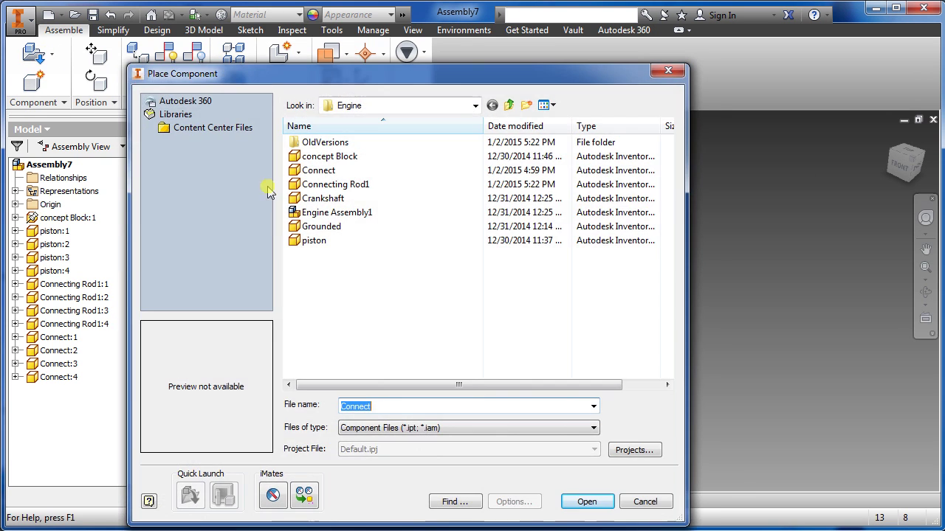
left_click(324, 185)
double_click(336, 185)
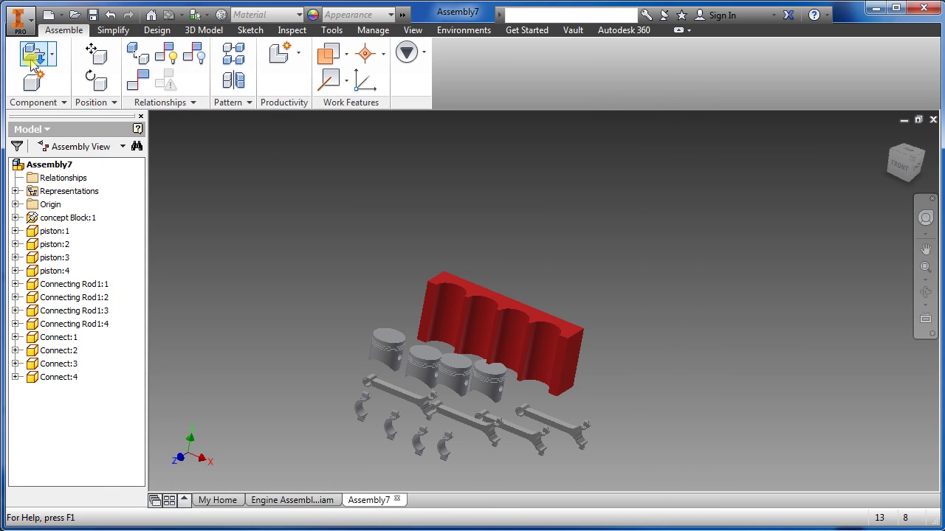
left_click(32, 61)
left_click(325, 198)
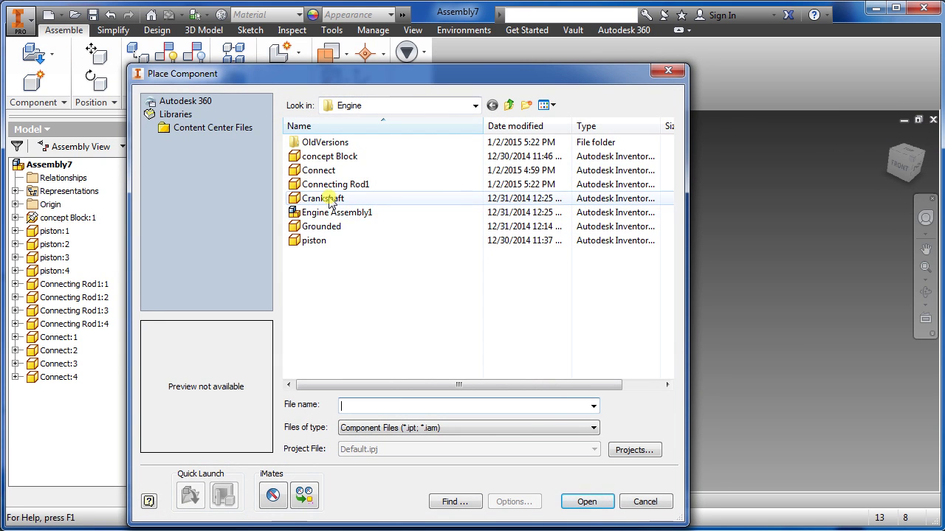
left_click(579, 503)
left_click(351, 355)
key("Escape")
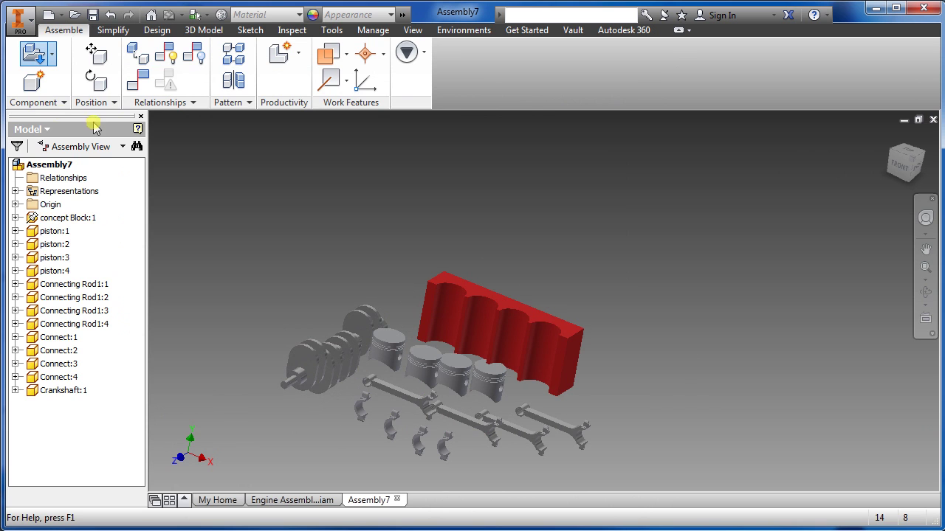
- Place the Grounded cylinder at the upper left of the assembly
left_click(34, 58)
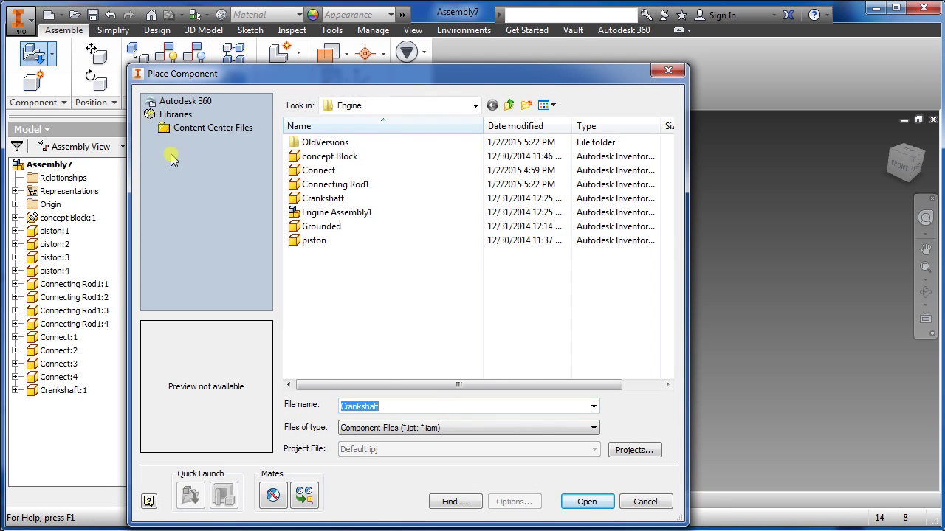
left_click(321, 226)
left_click(586, 502)
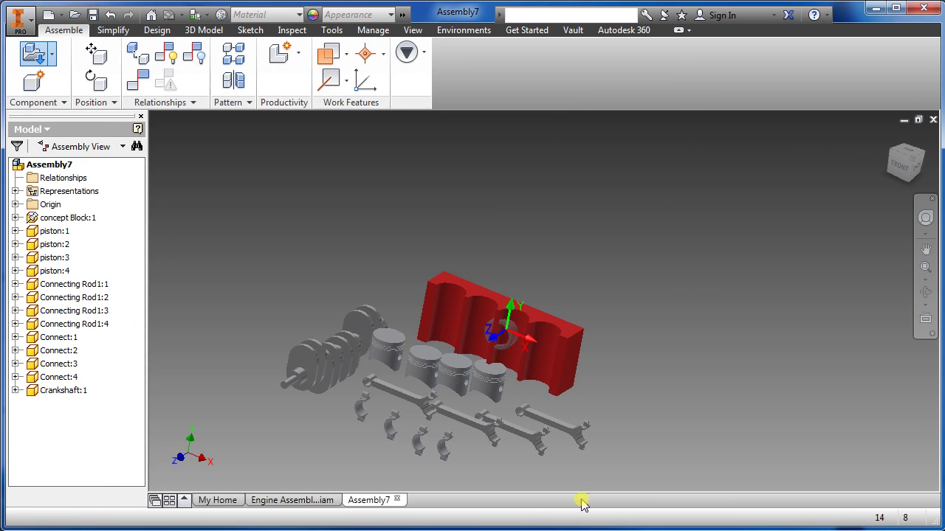
left_click(274, 282)
key("Escape")
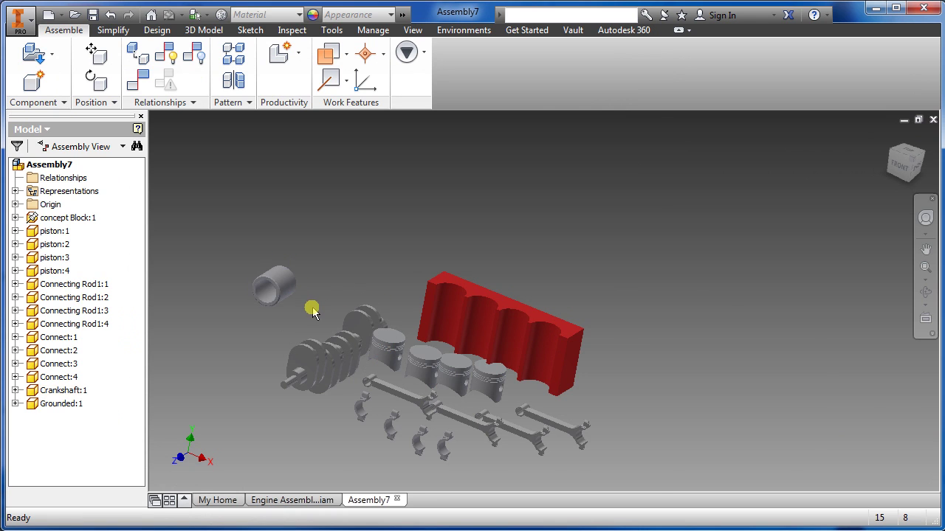
scroll(312, 312, "down", 2)
- Give the Grounded cylinder a Light Red appearance
left_click(267, 255)
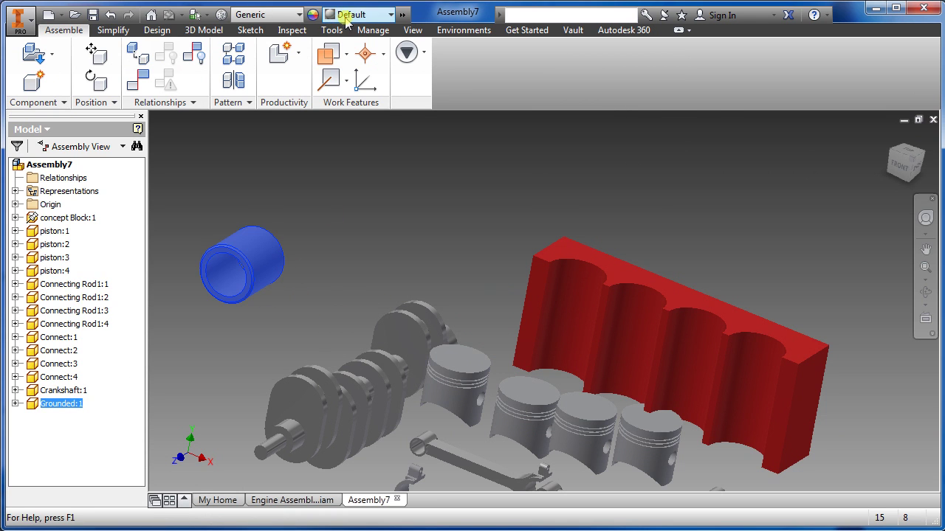
left_click(390, 14)
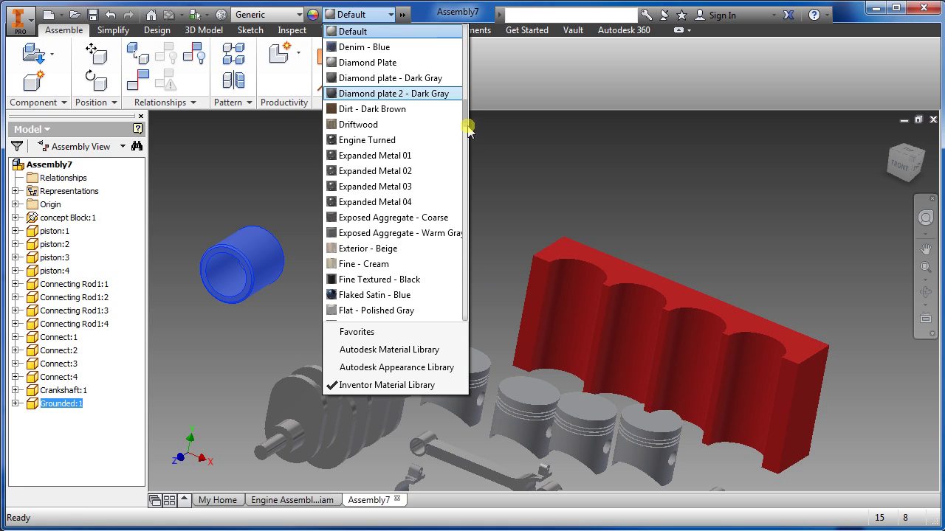
mouse_move(464, 123)
left_mouse_down()
mouse_move(473, 25)
mouse_move(465, 169)
mouse_move(451, 179)
left_mouse_up()
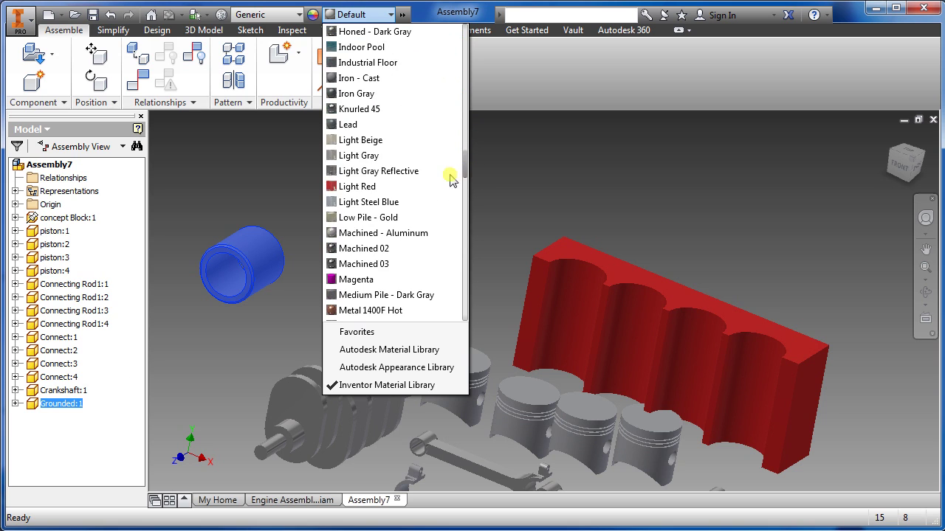
left_click(452, 184)
left_click(361, 270)
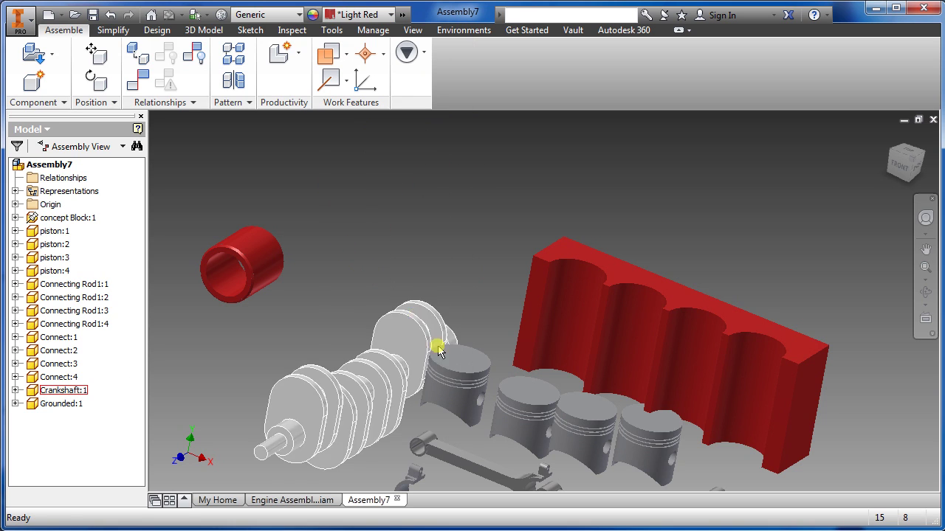
- Make the first piston Dark Green
left_click(454, 378)
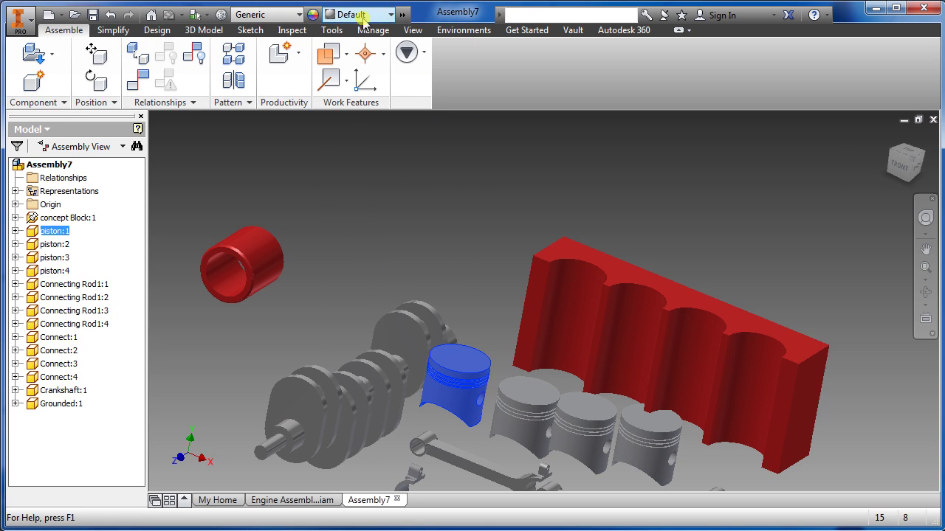
left_click(392, 14)
mouse_move(463, 110)
left_mouse_down()
mouse_move(470, 31)
mouse_move(470, 100)
left_mouse_up()
scroll(470, 99, "down", 1)
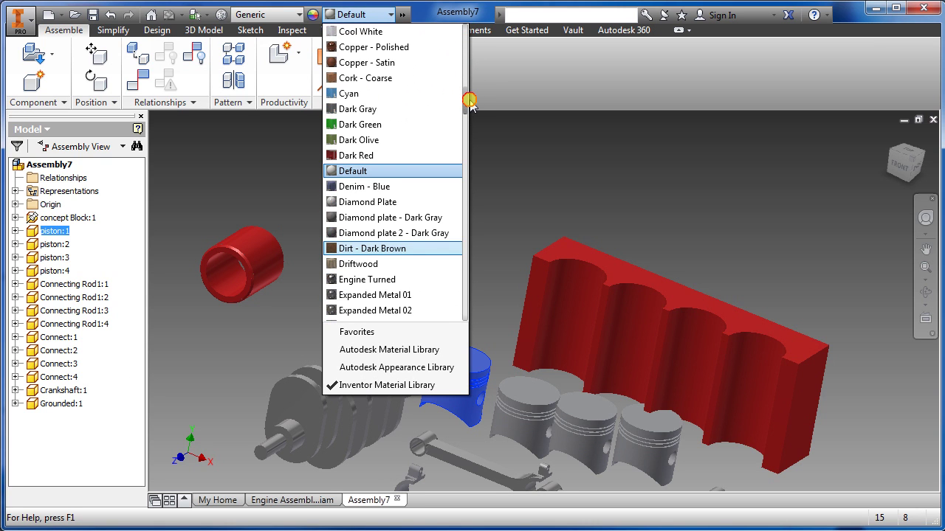
left_click(408, 126)
- Make pistons two, three and four Dark Green
left_click(522, 391)
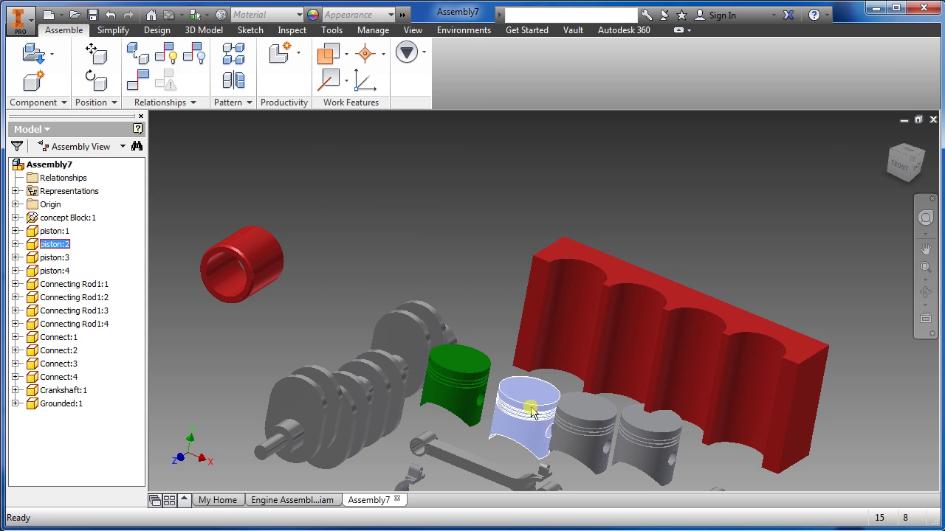
left_click(587, 417, "ctrl")
left_click(653, 437, "ctrl")
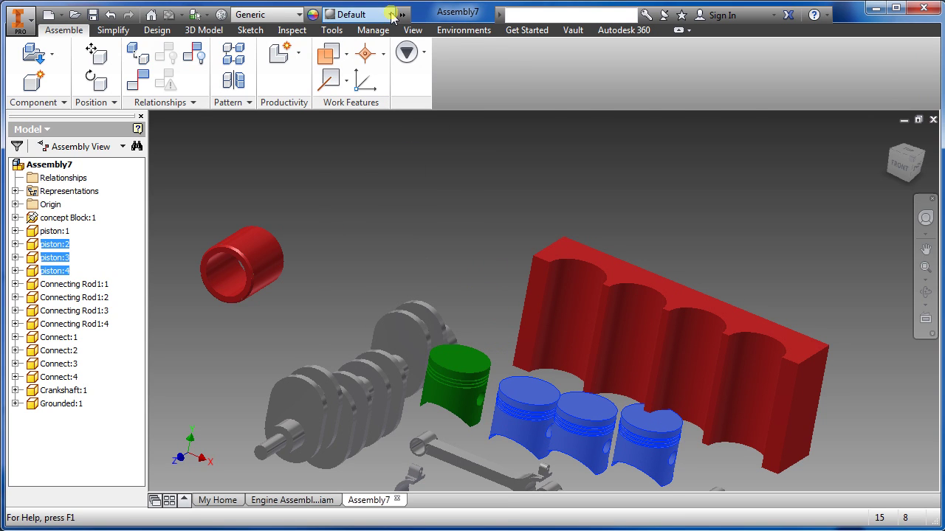
left_click(391, 14)
mouse_move(463, 109)
left_mouse_down()
mouse_move(469, 201)
mouse_move(460, 61)
mouse_move(461, 94)
left_mouse_up()
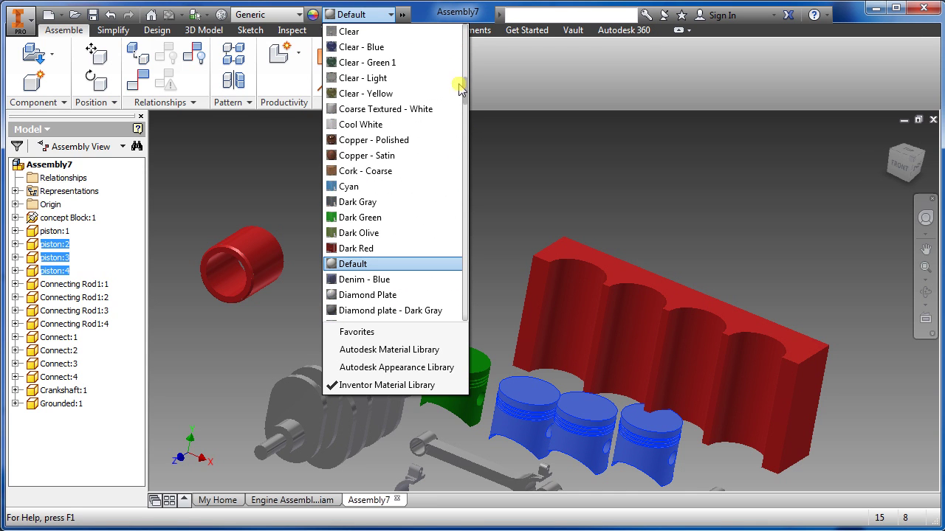
left_click(390, 217)
left_click(453, 244)
scroll(458, 200, "down", 3)
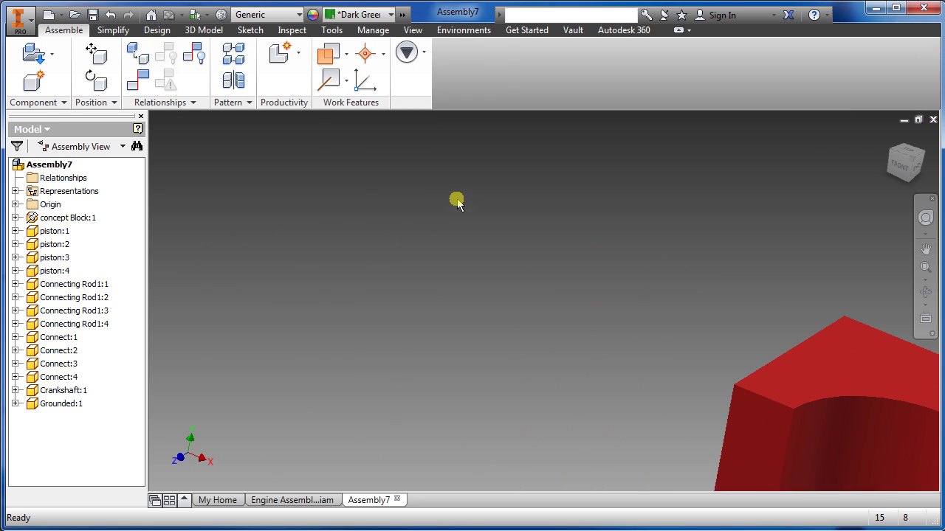
scroll(458, 238, "up", 5)
scroll(465, 406, "down", 2)
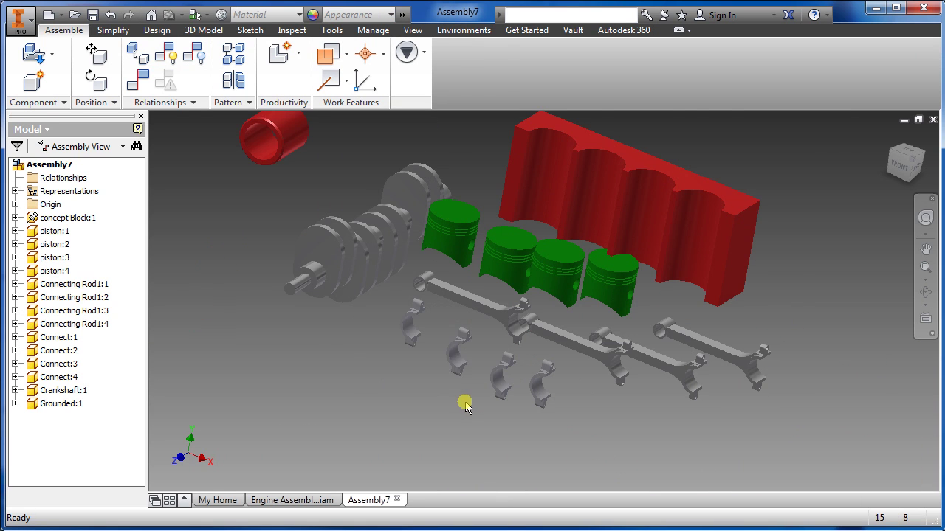
- Apply the Gold appearance to the four Connect parts
left_click(416, 337)
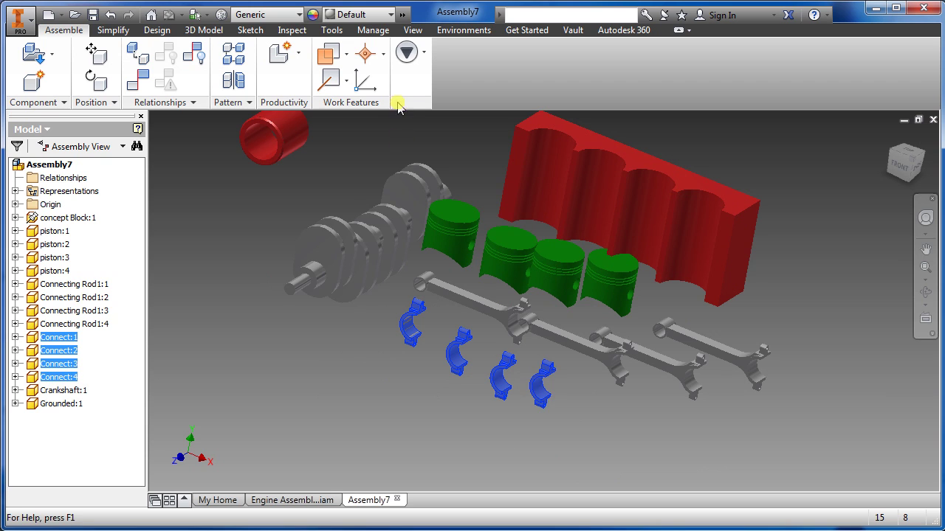
left_click(391, 15)
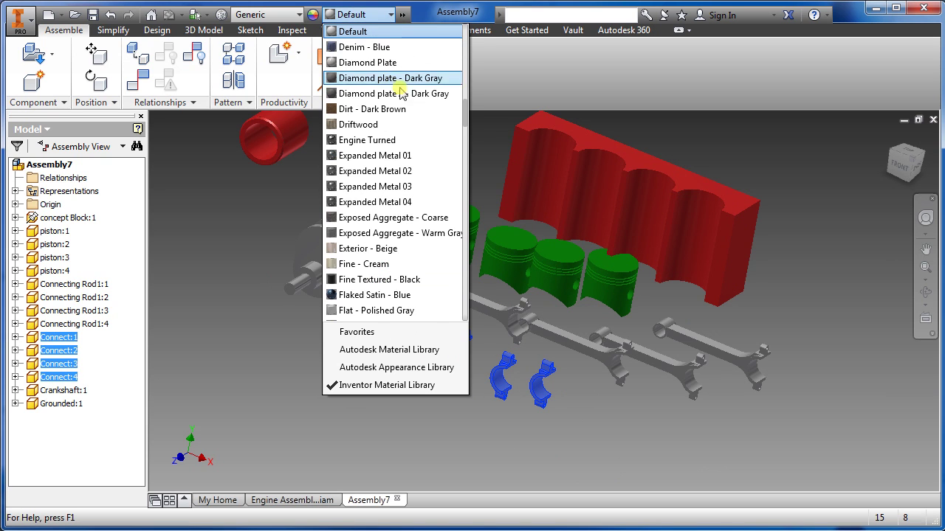
left_click_drag(465, 109, 462, 130)
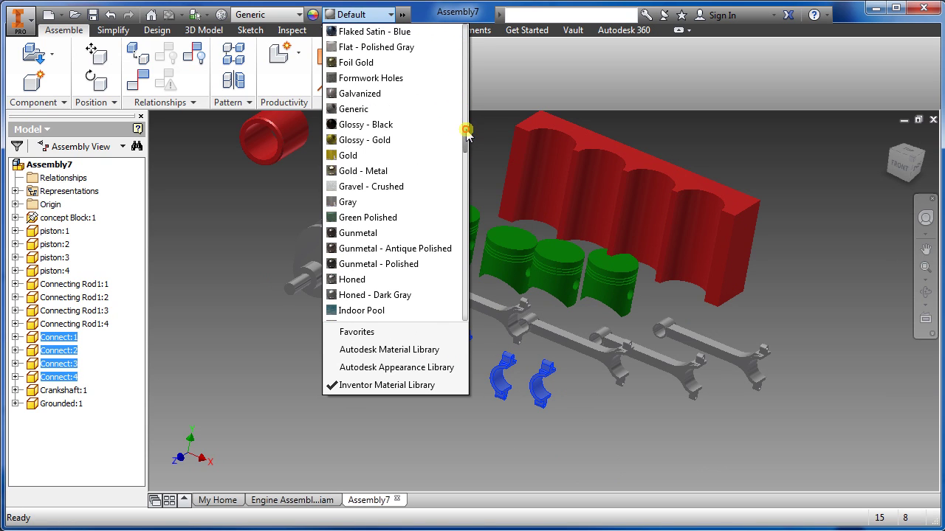
left_click(428, 155)
left_click(361, 384)
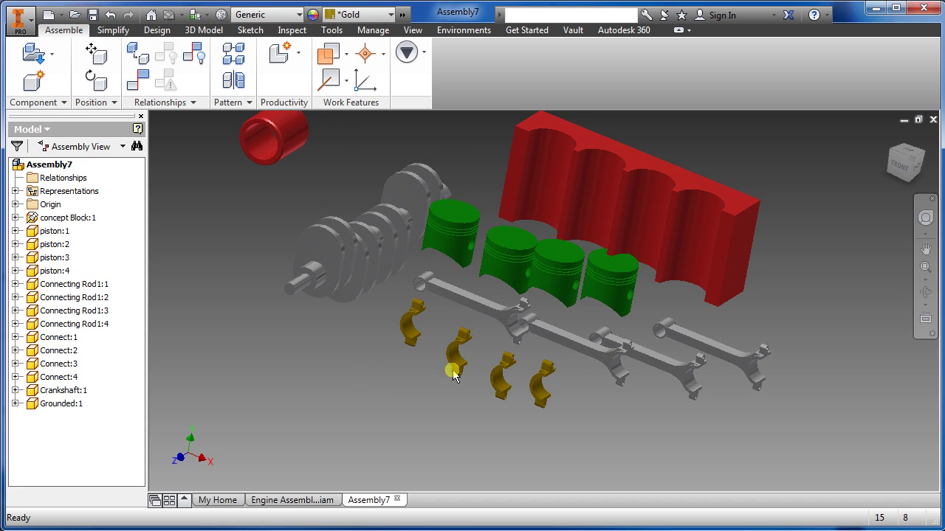
middle_click_drag(365, 338, 369, 345, "shift")
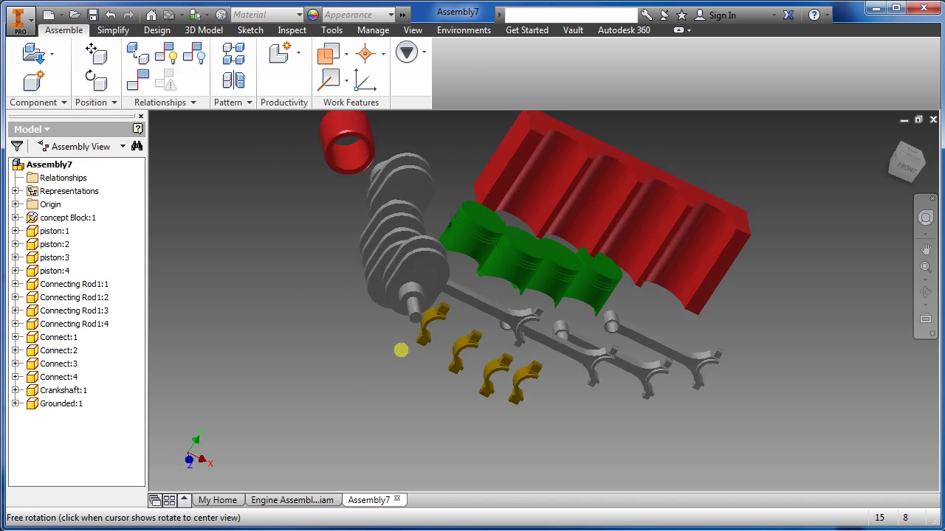
left_click(138, 80)
- Align the first two pistons' axes with their block bores
left_click_drag(614, 39, 152, 211)
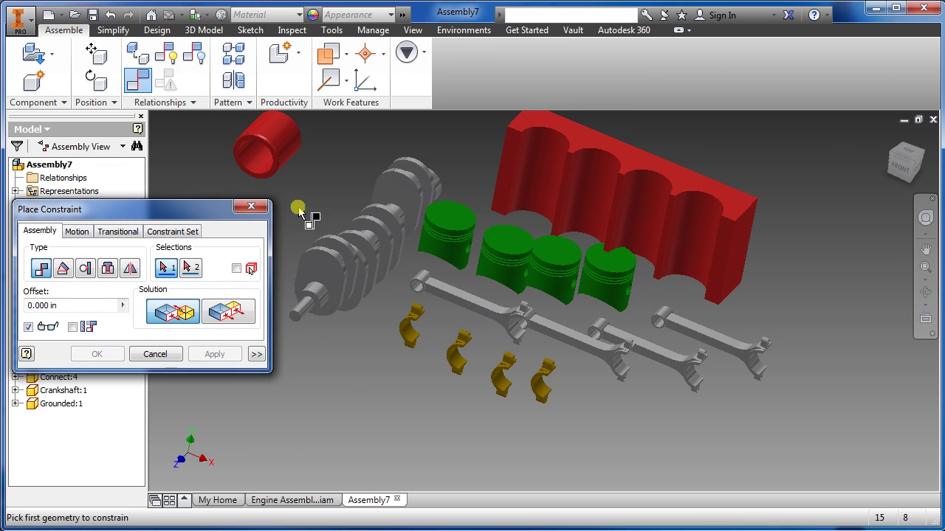
left_click(447, 257)
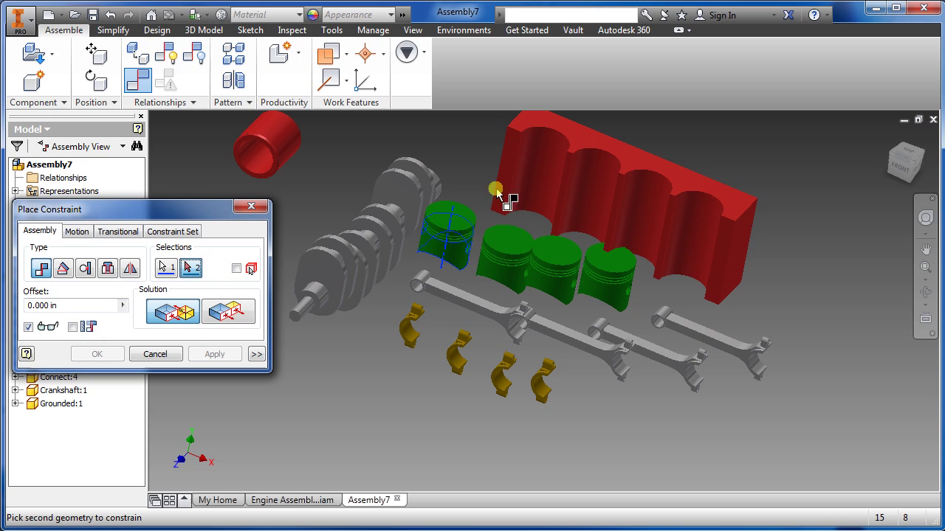
left_click(542, 172)
left_click(214, 355)
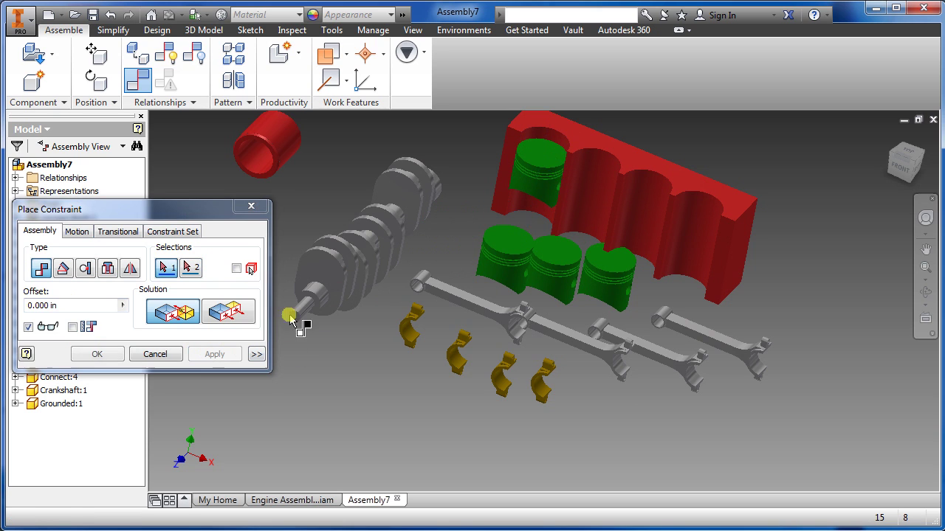
left_click(499, 274)
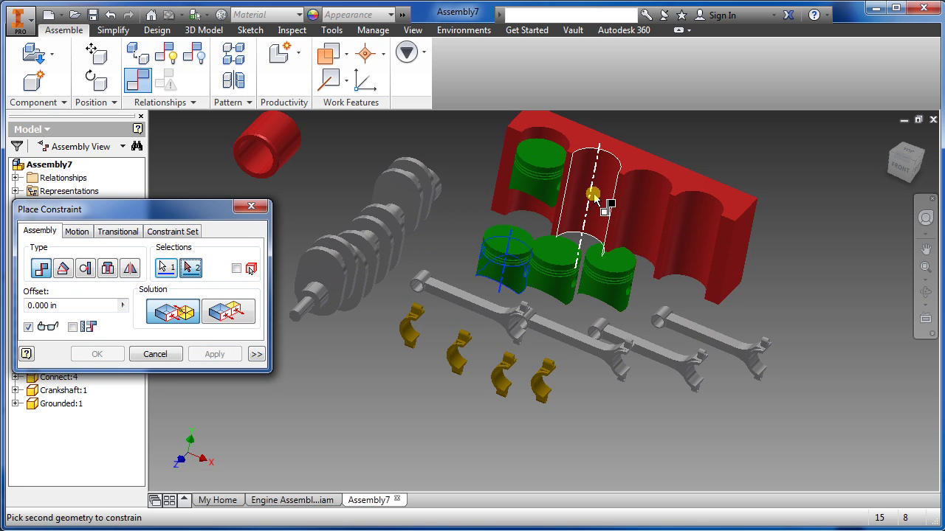
left_click(594, 202)
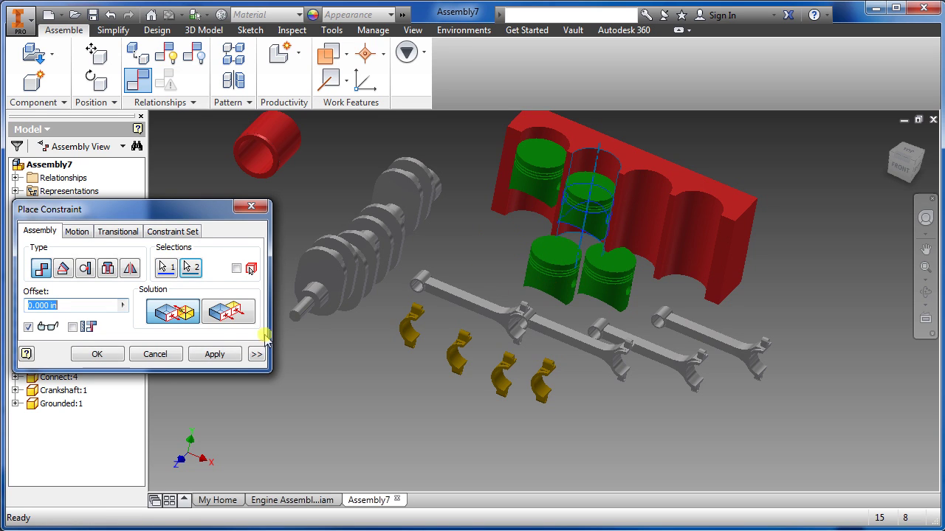
left_click(215, 354)
- Align the third and fourth pistons' axes with their bores
left_click(546, 290)
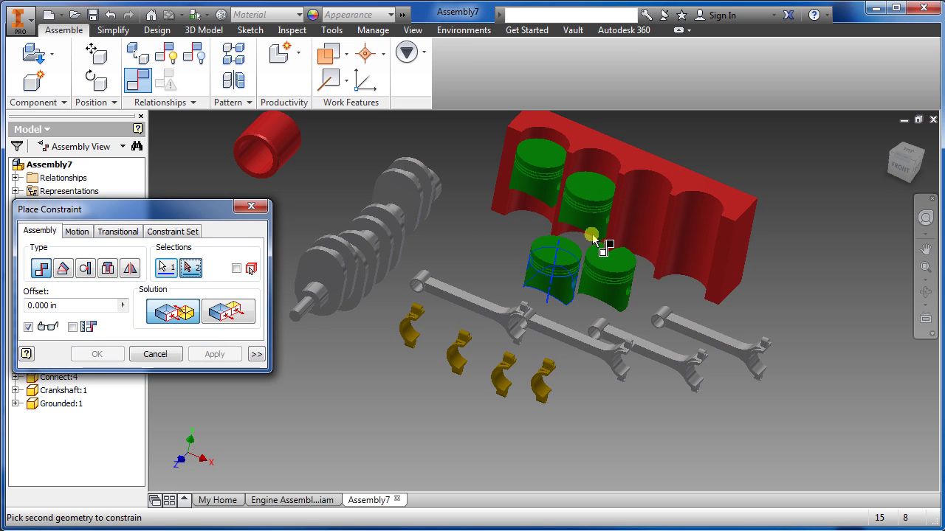
left_click(643, 213)
left_click(208, 355)
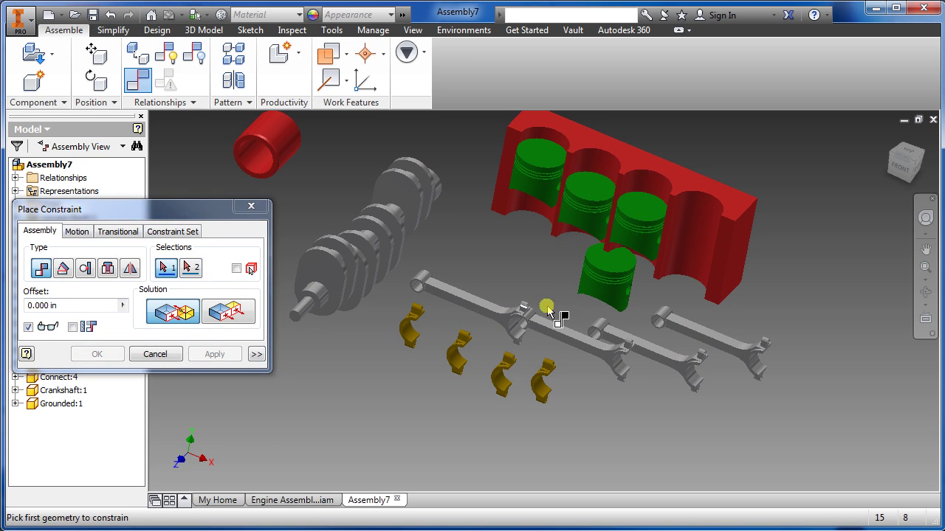
left_click(602, 300)
left_click(699, 249)
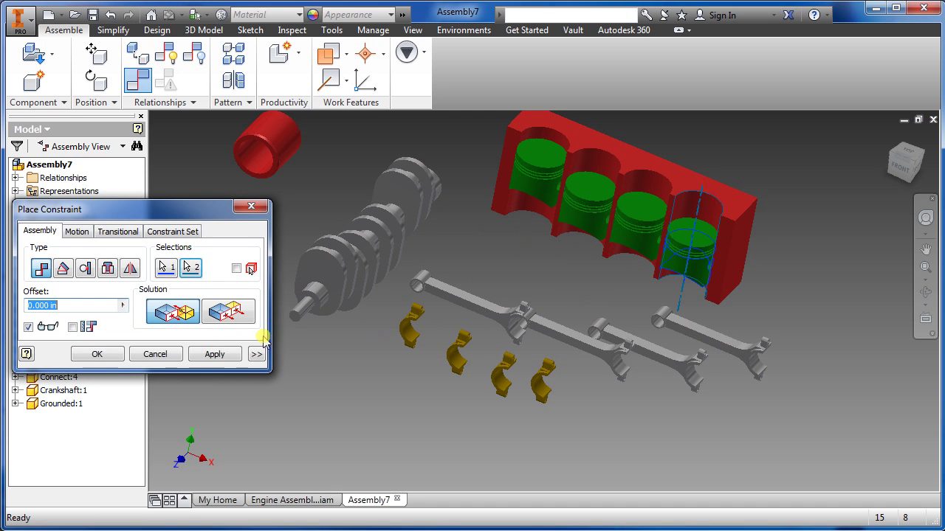
left_click(207, 355)
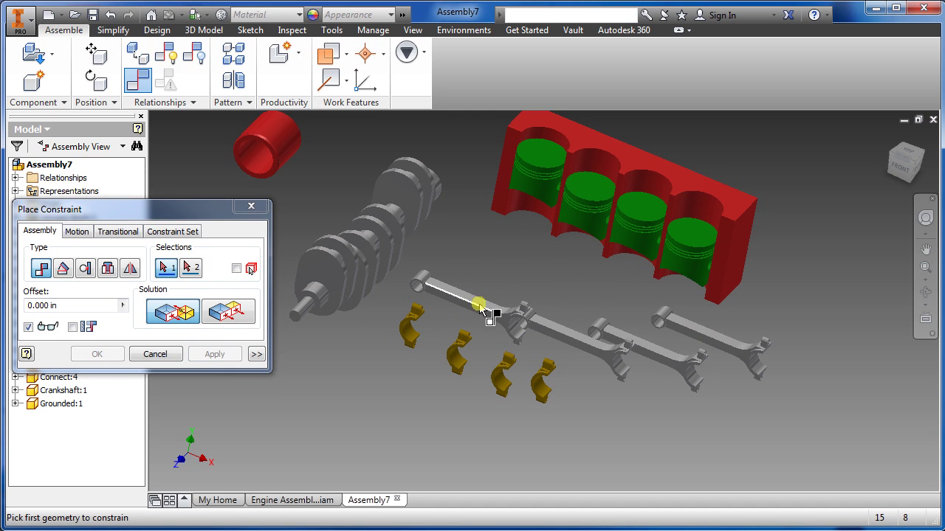
- Align the first connecting rod's small end with the first piston's pin axis
mouse_move(482, 306)
middle_mouse_down("shift")
mouse_move(472, 302)
mouse_move(435, 355)
mouse_move(433, 312)
middle_mouse_up("shift")
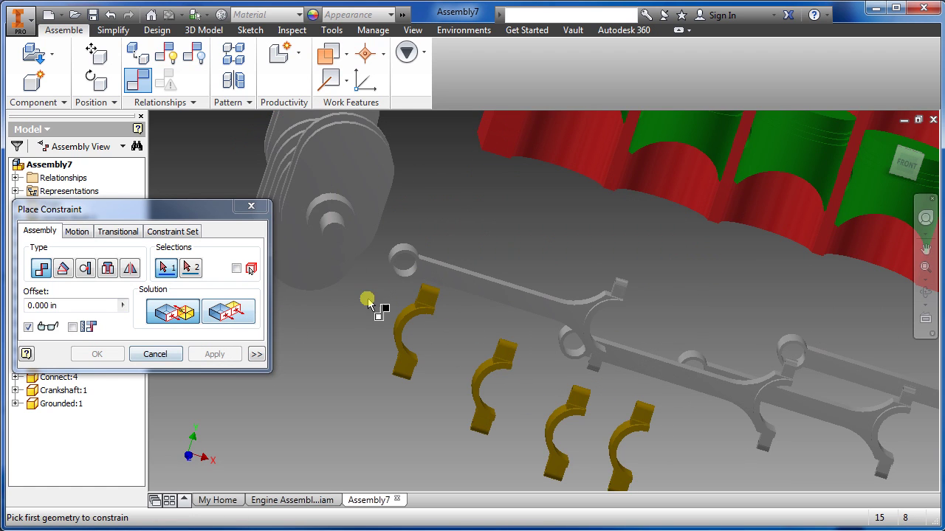
middle_click_drag(367, 303, 413, 277, "shift")
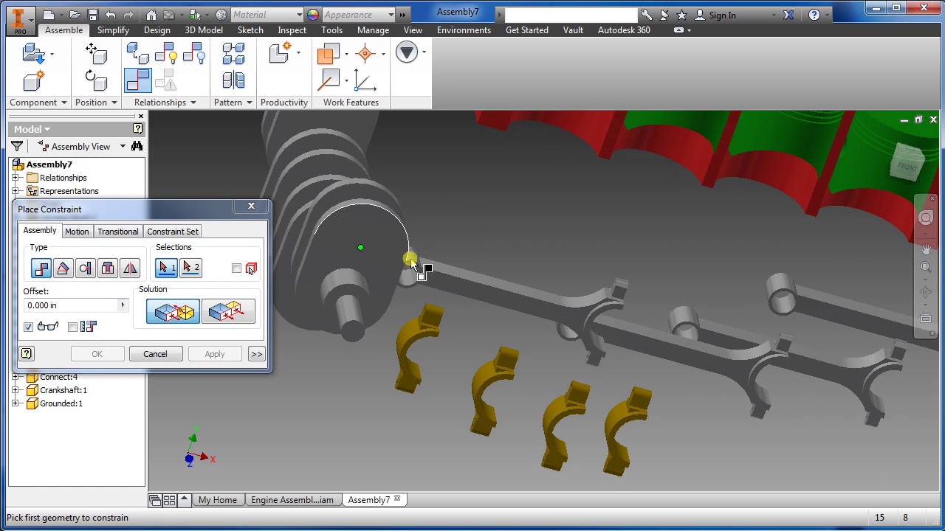
middle_click_drag(430, 294, 392, 310, "shift")
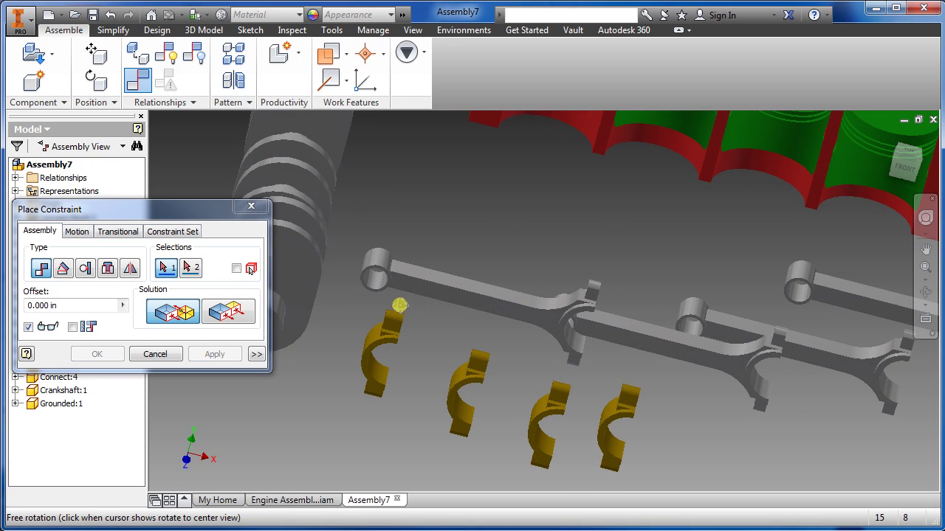
left_click(386, 270)
middle_click_drag(386, 270, 432, 316, "shift")
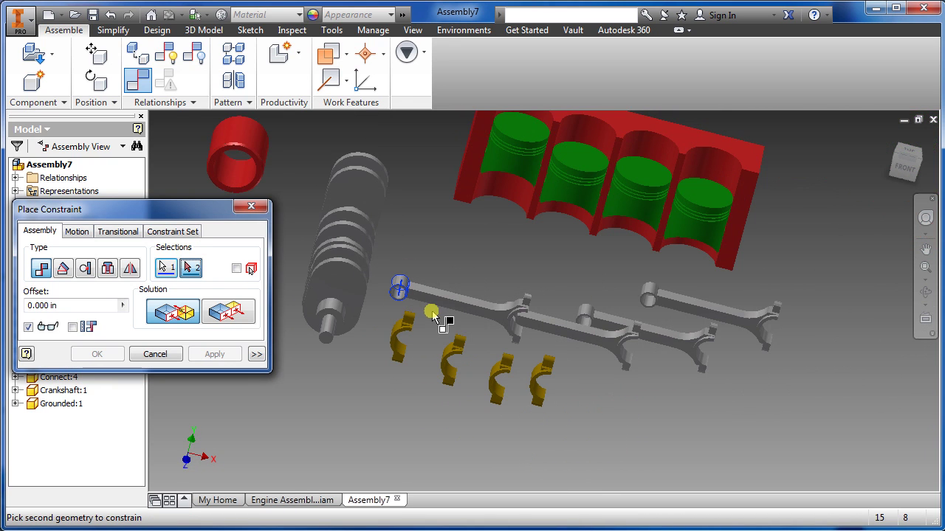
mouse_move(509, 199)
middle_mouse_down("shift")
mouse_move(517, 214)
mouse_move(516, 204)
middle_mouse_up("shift")
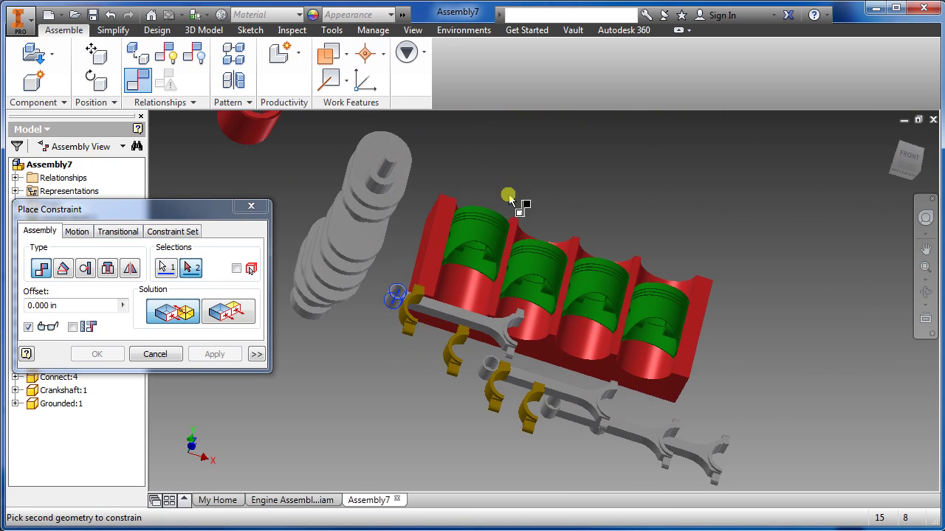
scroll(500, 262, "down", 3)
scroll(499, 260, "down", 5)
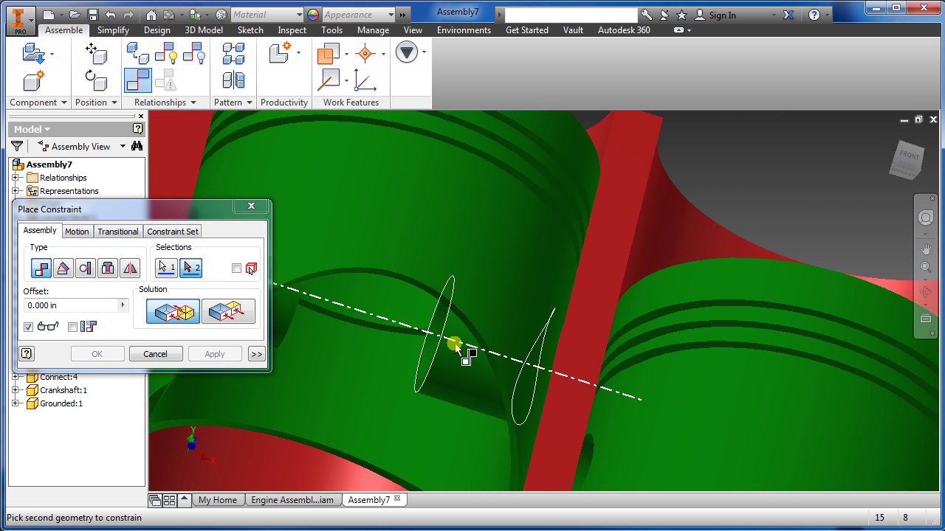
left_click(458, 345)
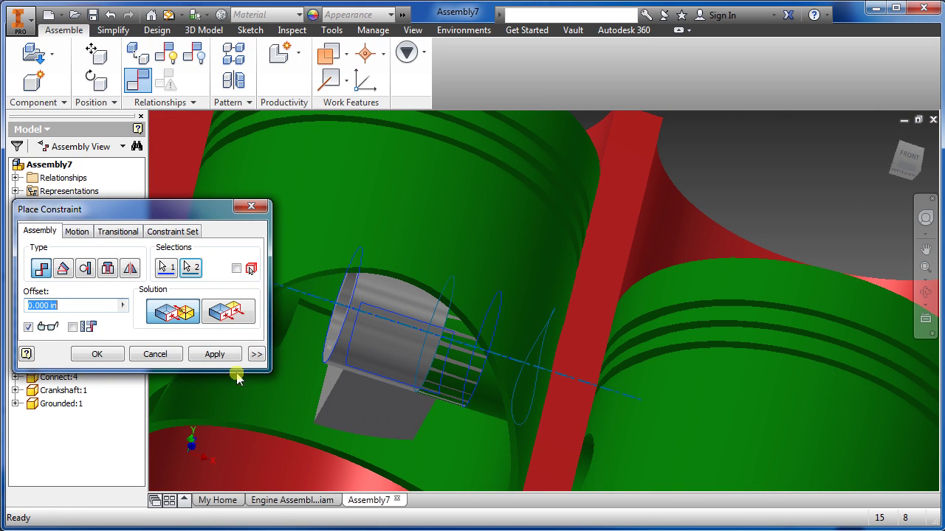
left_click(225, 355)
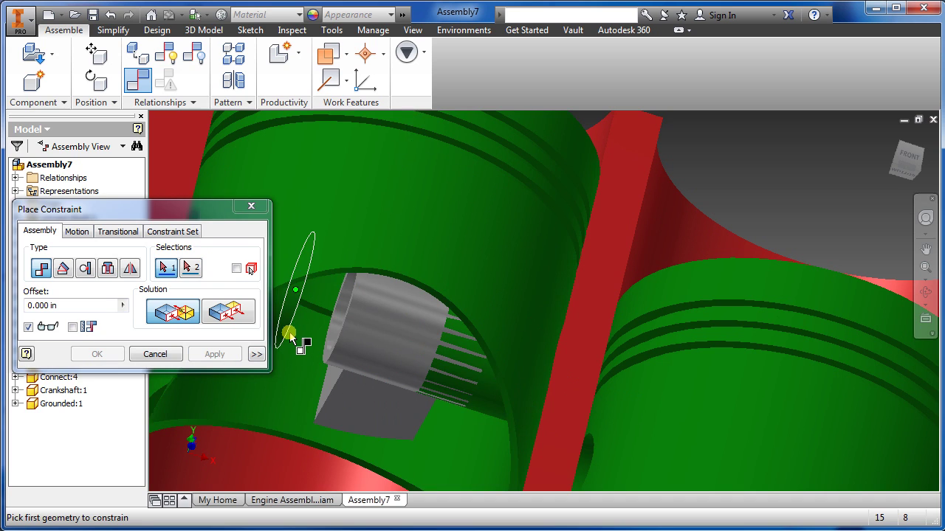
- Mate the first rod end face to the piston pin hole and centre it
left_click(291, 337)
left_click(337, 345)
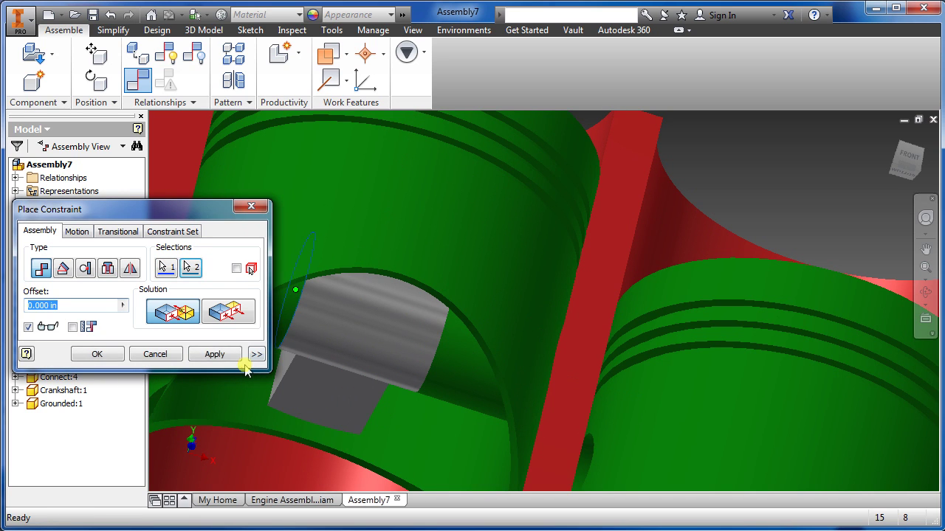
left_click(216, 357)
left_click(425, 381)
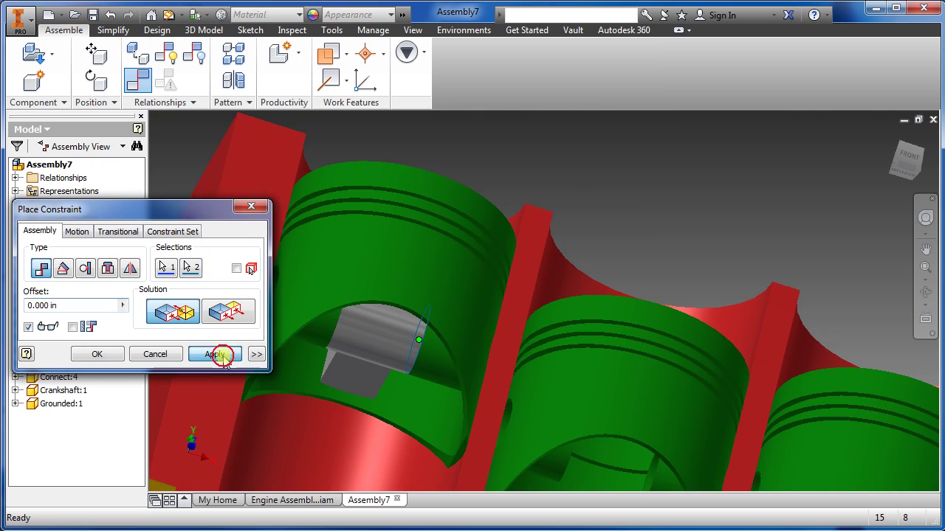
left_click(223, 356)
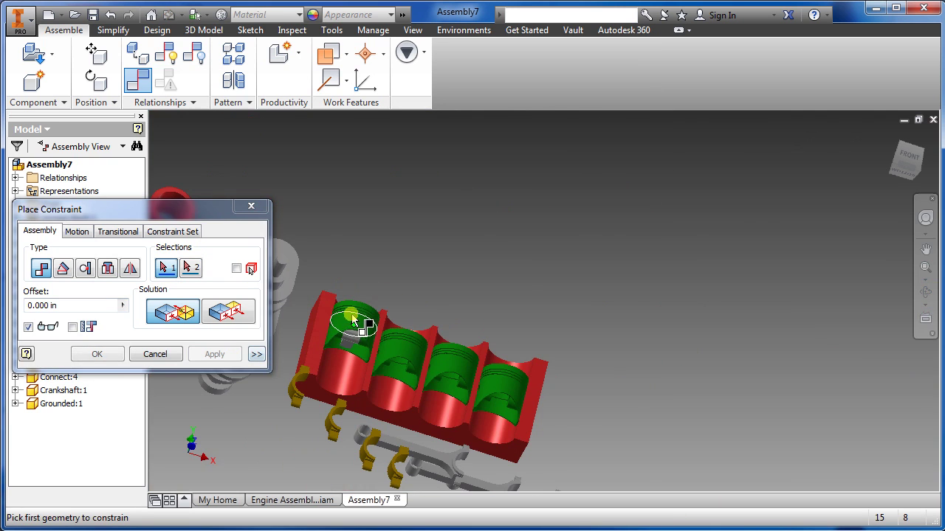
- Seat the grey pin in the first piston's pin hole
left_click(308, 478)
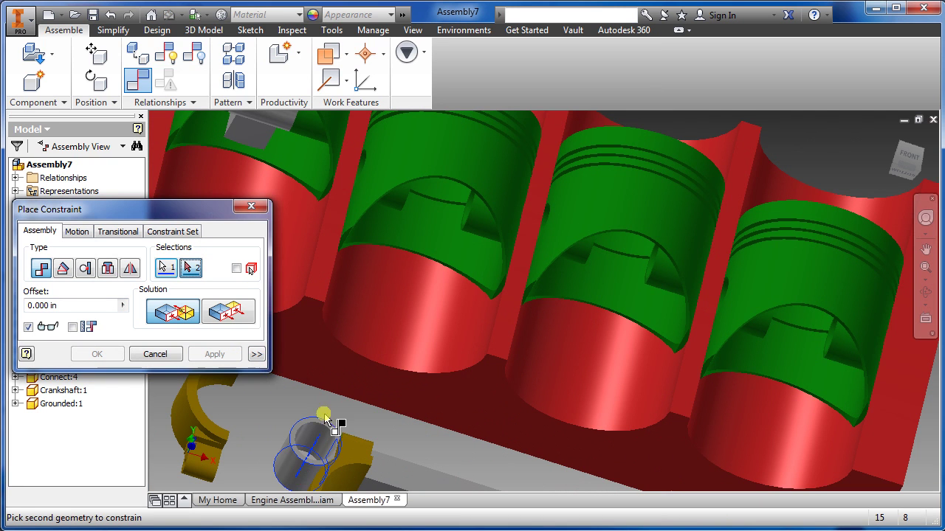
scroll(473, 221, "down", 3)
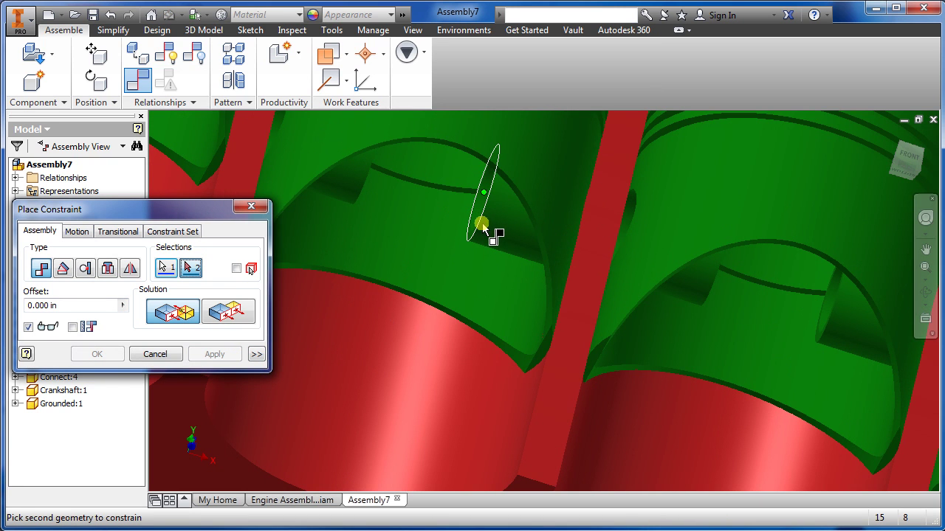
left_click(483, 229)
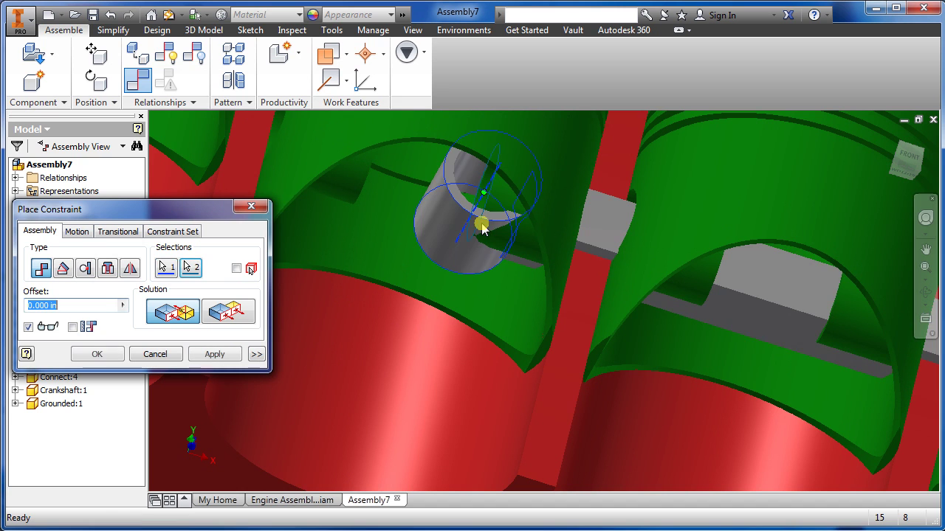
left_click(178, 357)
scroll(310, 344, "up", 5)
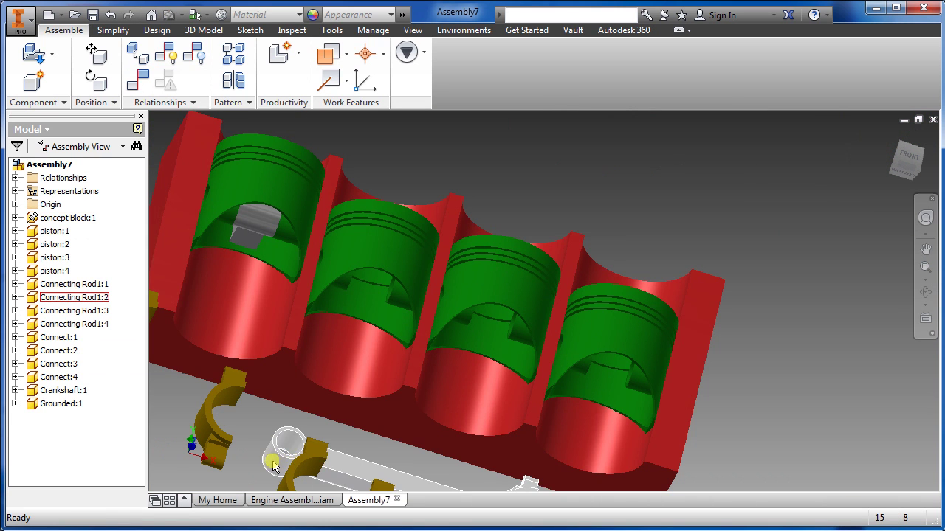
- Align the second rod's small end with the second piston's pin bore
left_click(134, 87)
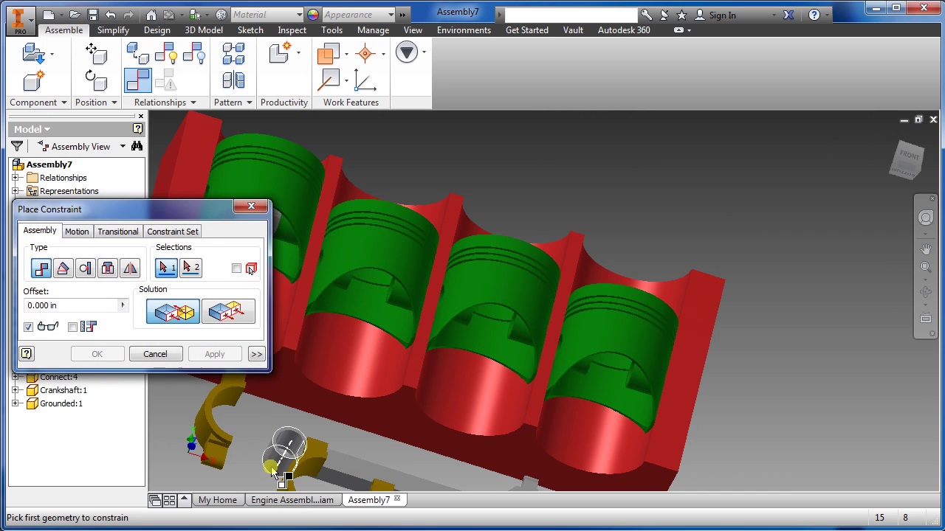
left_click(373, 310)
scroll(414, 303, "down", 3)
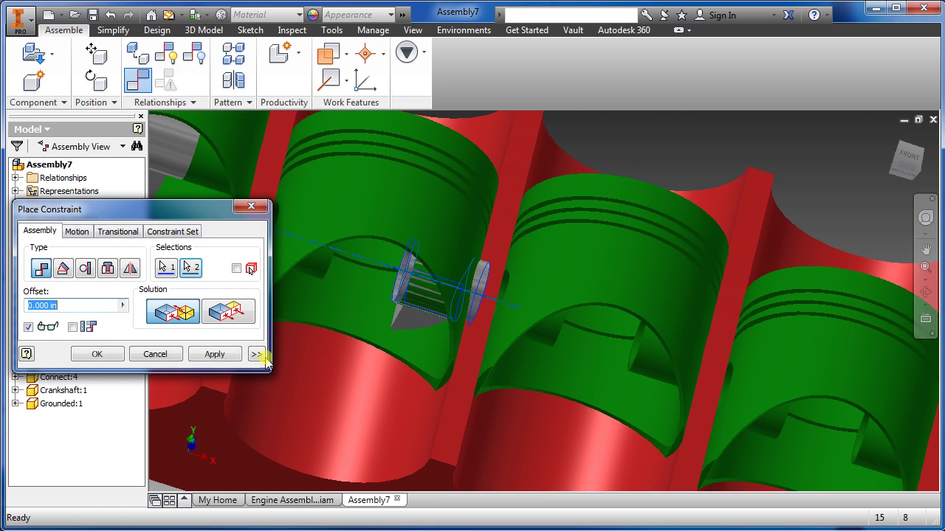
left_click(215, 354)
scroll(408, 287, "down", 4)
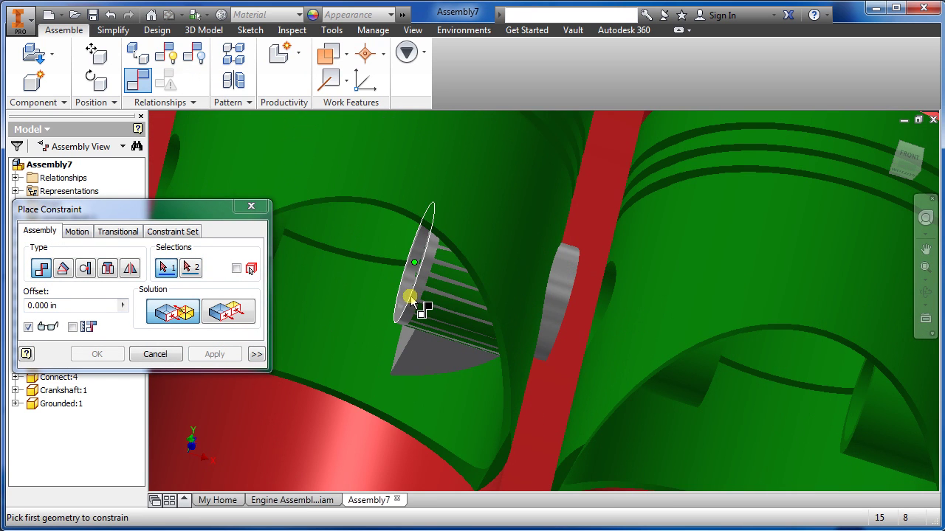
left_click(411, 302)
scroll(392, 324, "up", 4)
left_click(342, 295)
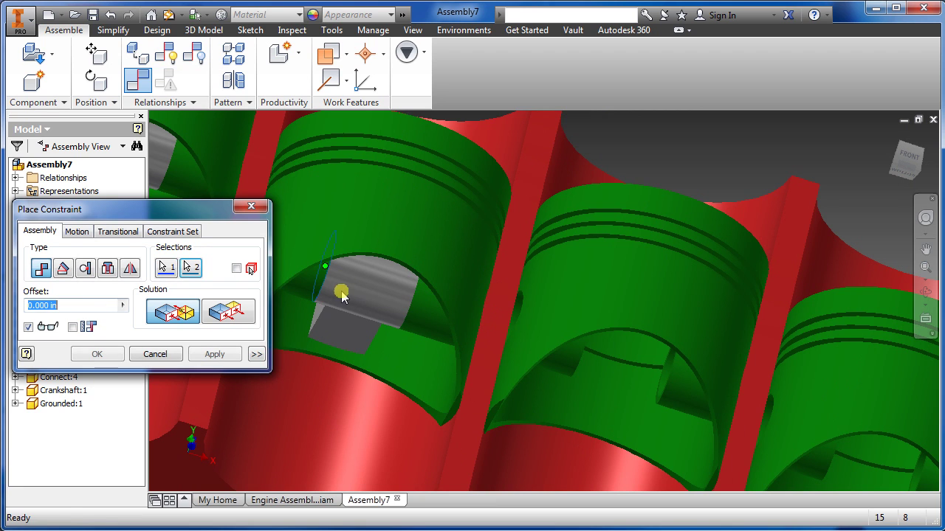
left_click(215, 354)
- Centre the second rod using the opposite circular edge of its small end
scroll(387, 310, "down", 3)
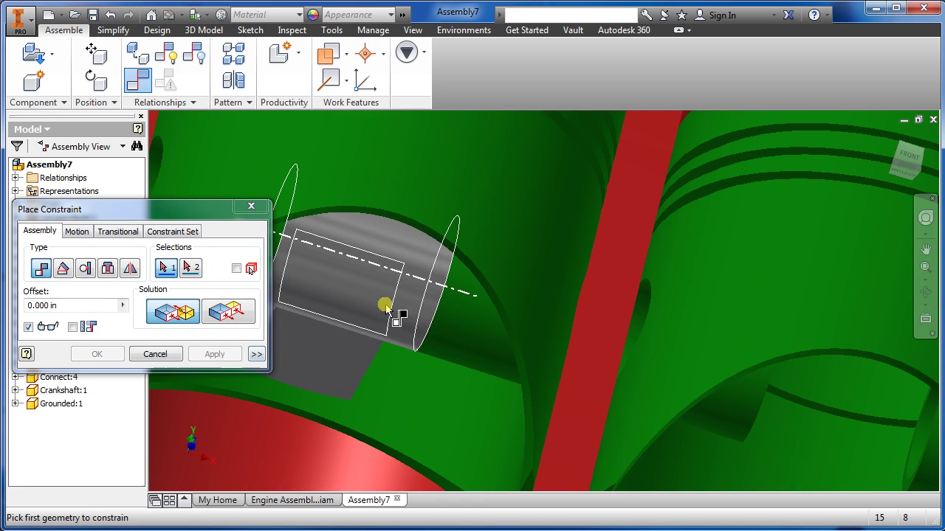
left_click(429, 328)
left_click(235, 358)
scroll(411, 327, "up", 3)
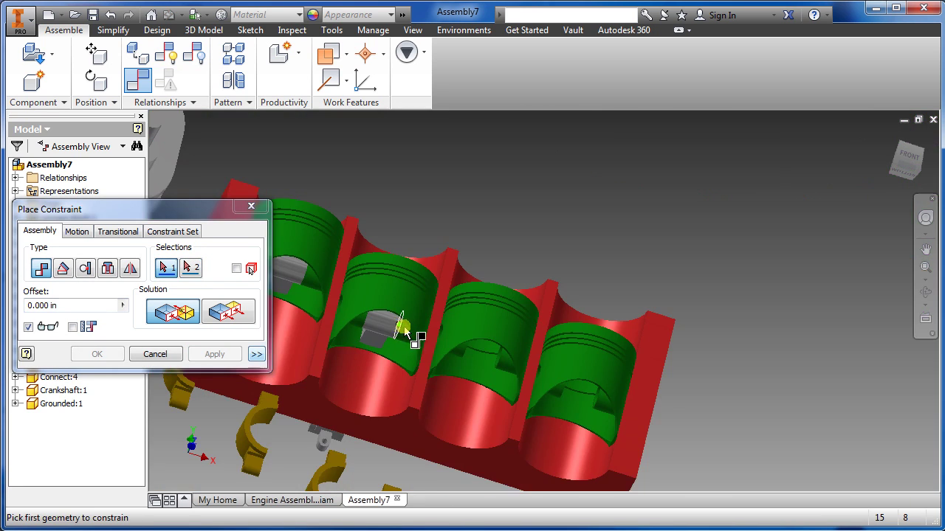
scroll(421, 416, "up", 3)
scroll(415, 462, "down", 4)
- Align the third rod's pin hole with the third piston's pin axis
left_click(417, 457)
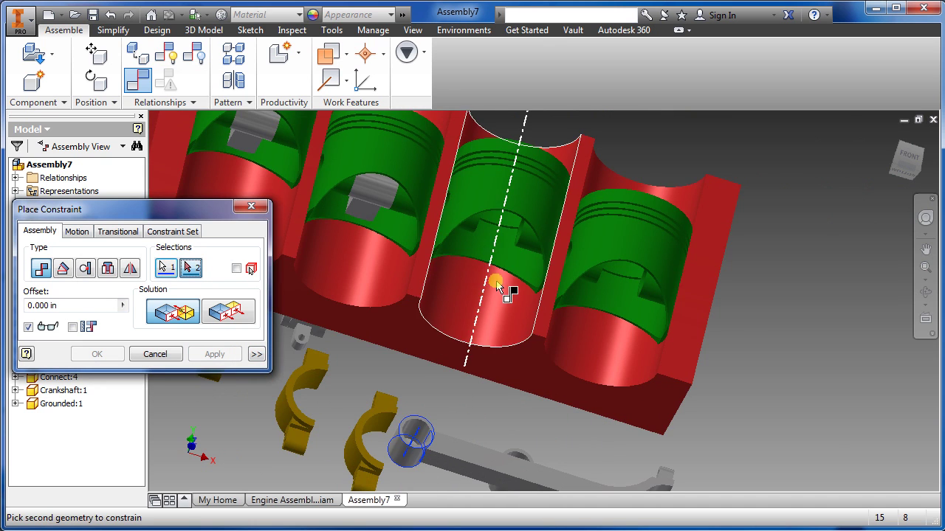
scroll(509, 281, "down", 4)
left_click(544, 244)
left_click(234, 356)
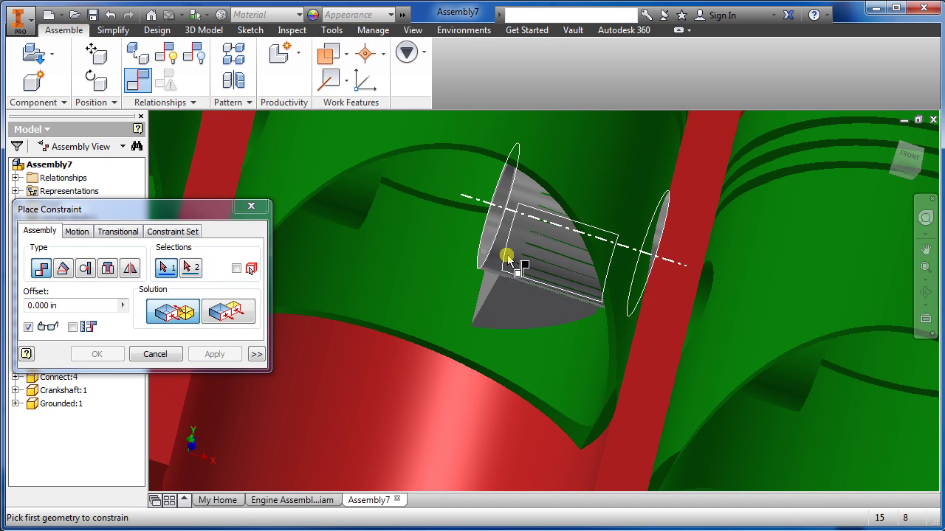
- Seat the pins in their bores by mating their circular edges
left_click(489, 259)
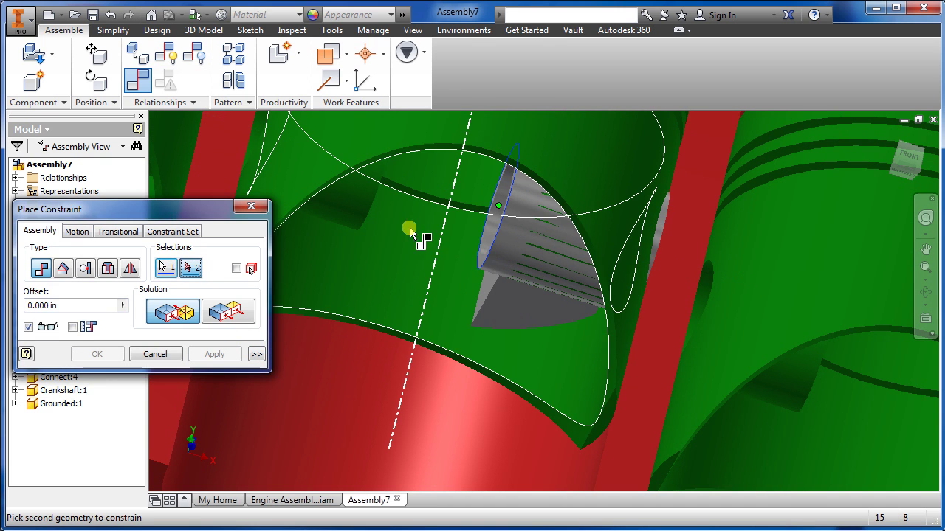
left_click(368, 221)
left_click(207, 355)
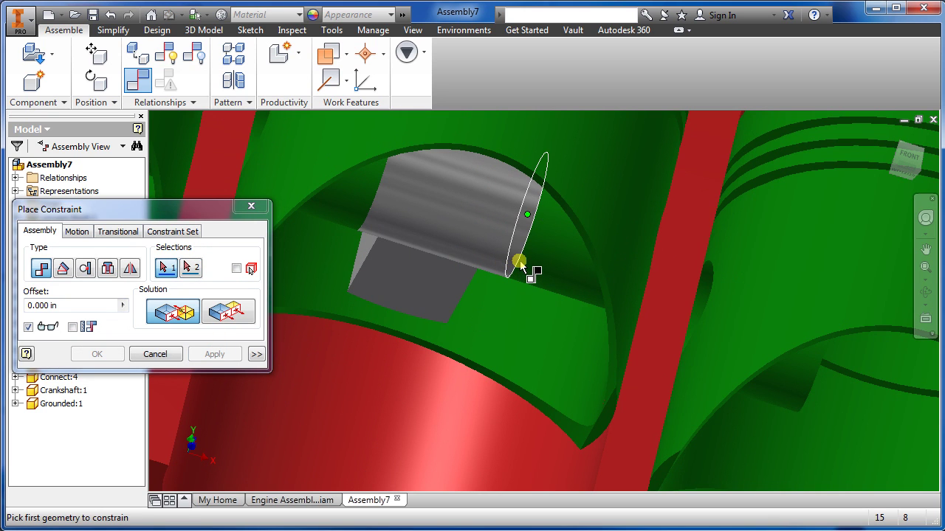
left_click(520, 263)
left_click(228, 356)
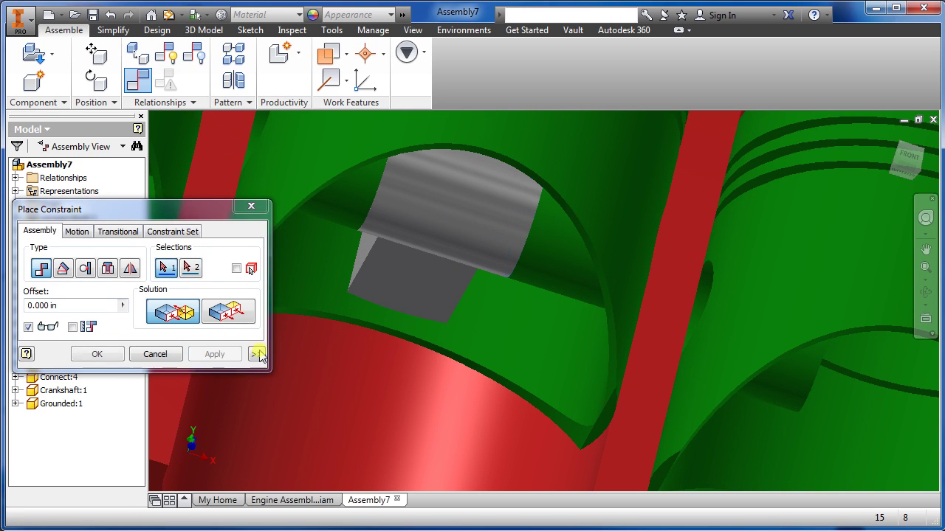
- Constrain the next connecting rod's small-end bore to its piston's pin bore
scroll(406, 353, "up", 5)
scroll(398, 443, "down", 3)
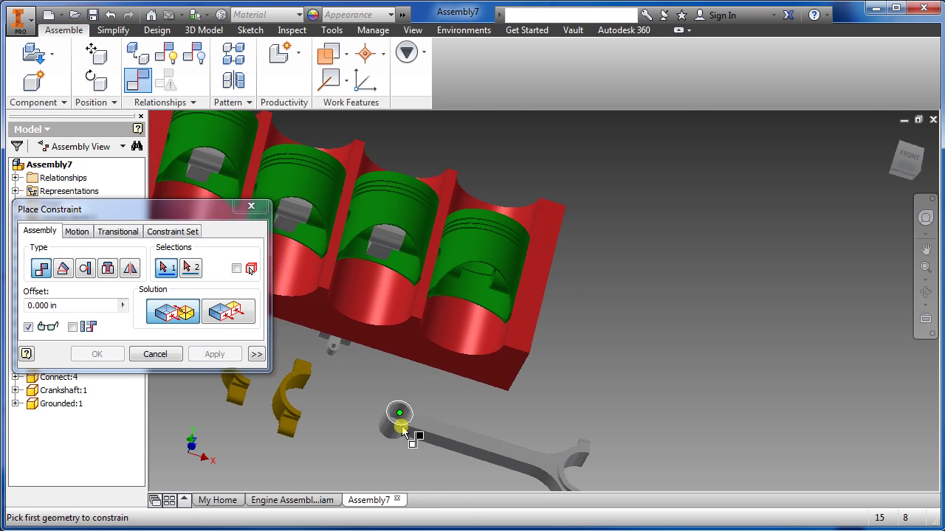
scroll(397, 416, "down", 3)
left_click(384, 443)
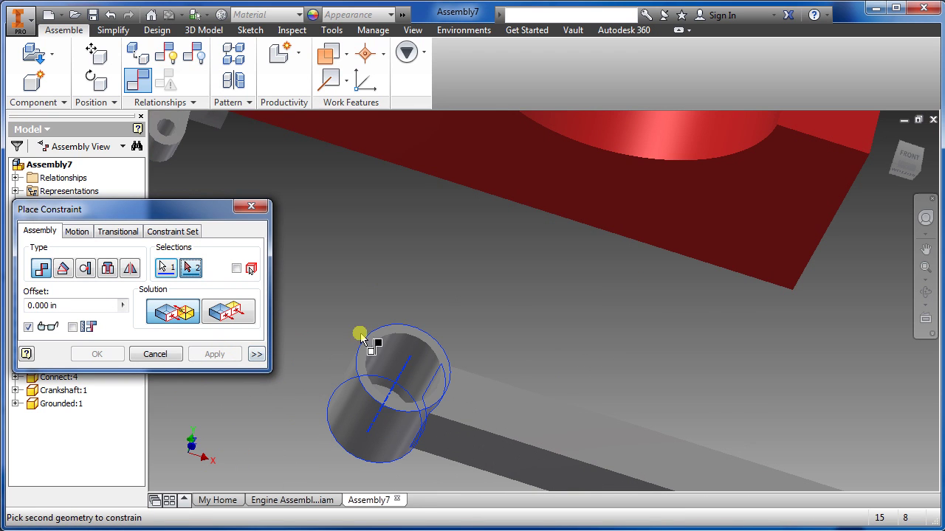
scroll(460, 327, "up", 5)
scroll(521, 158, "down", 3)
scroll(553, 238, "down", 2)
scroll(543, 252, "down", 2)
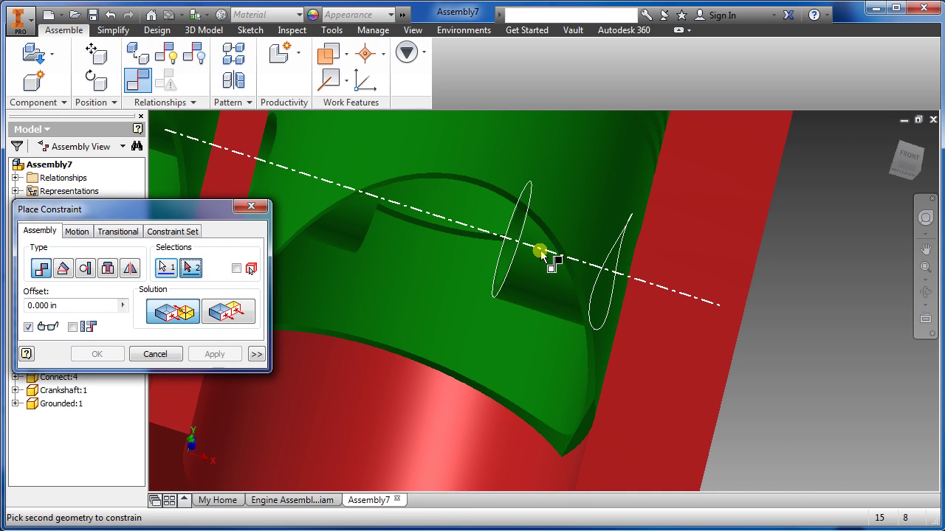
left_click(541, 252)
left_click(214, 355)
- Seat the remaining pins in their bores to complete the pin constraints
scroll(439, 254, "down", 2)
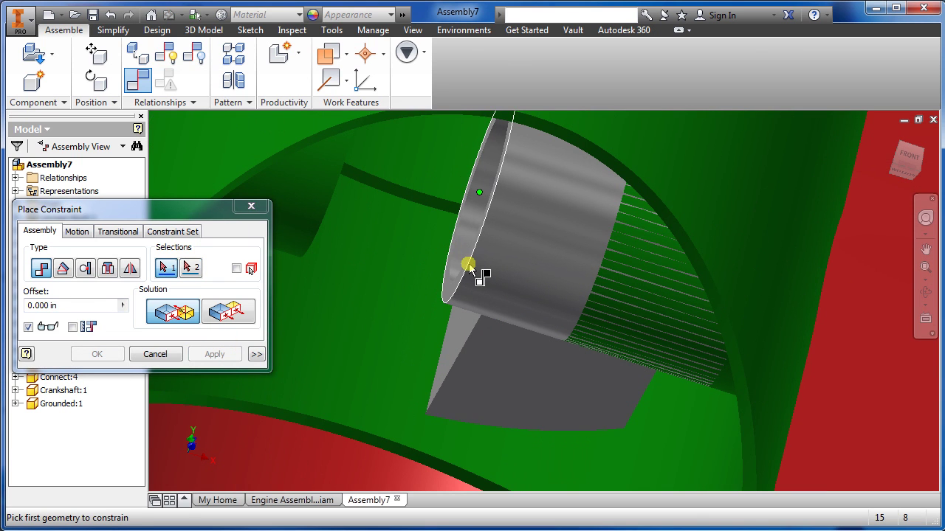
left_click(470, 267)
left_click(387, 296)
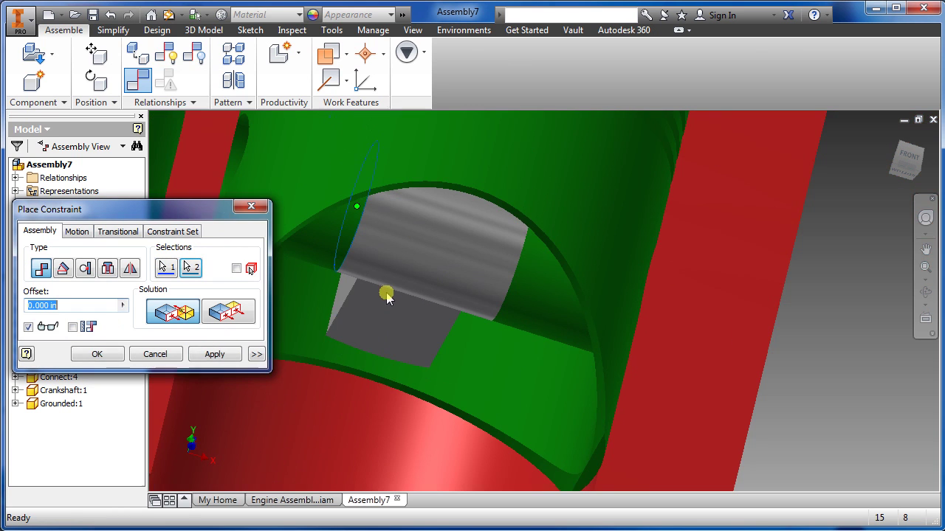
left_click(228, 356)
scroll(523, 281, "down", 2)
left_click(497, 316)
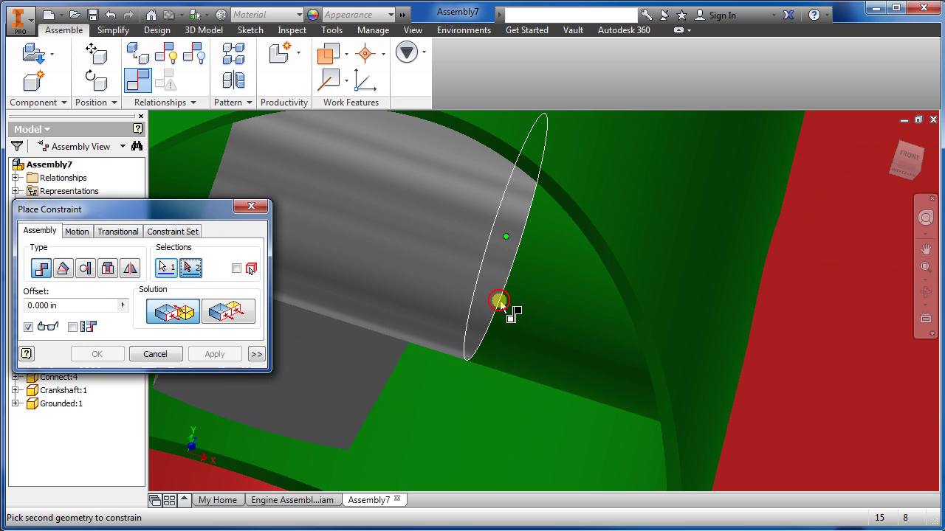
left_click(497, 316)
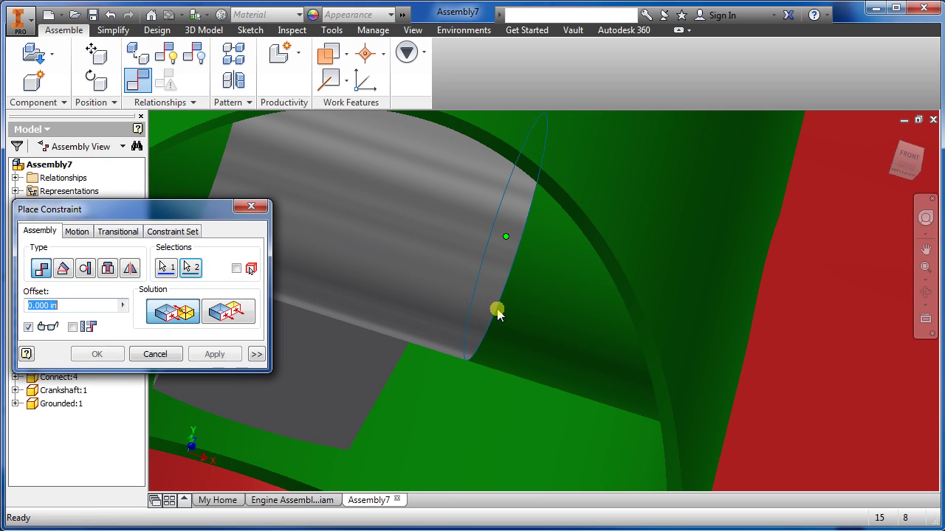
left_click(214, 354)
- Check the assembly in front and left views and close the constraint dialog
scroll(401, 362, "up", 3)
scroll(411, 363, "up", 2)
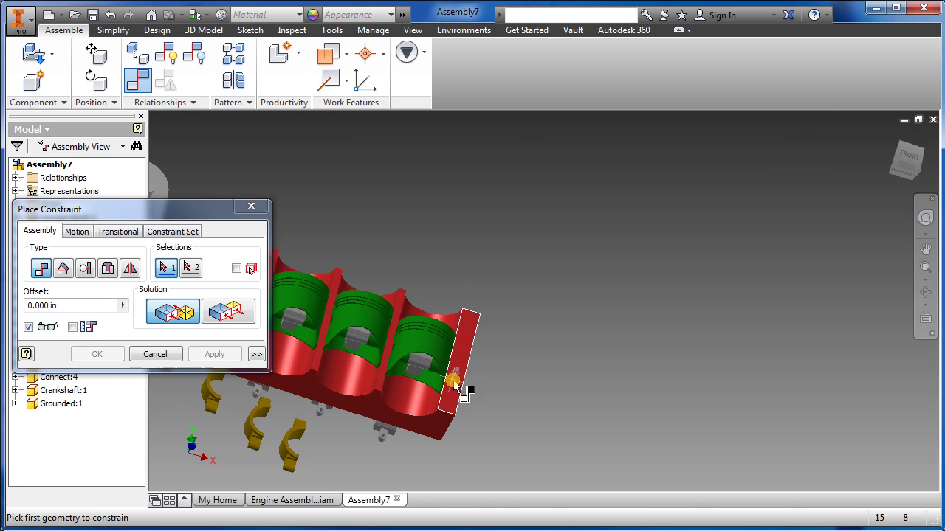
left_click(895, 162)
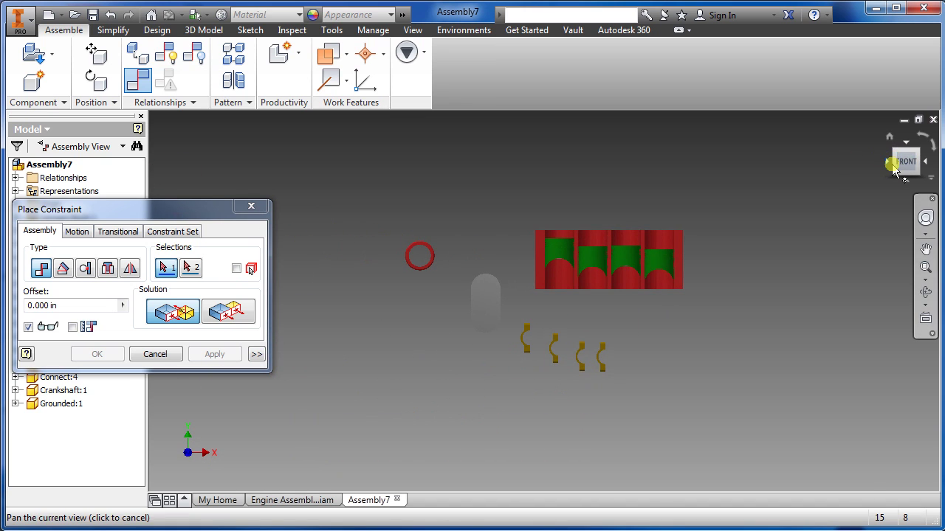
left_click(891, 169)
scroll(485, 265, "down", 2)
scroll(460, 256, "down", 3)
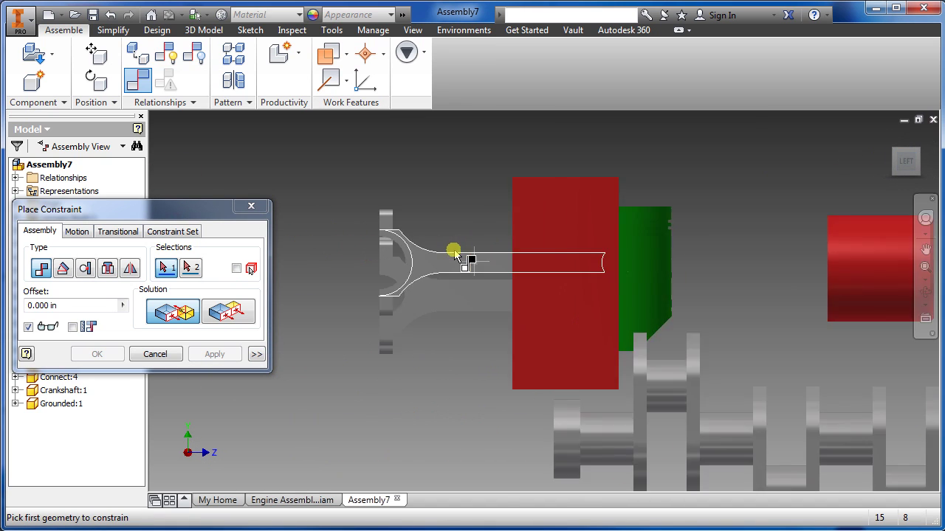
scroll(460, 255, "down", 3)
scroll(414, 293, "up", 2)
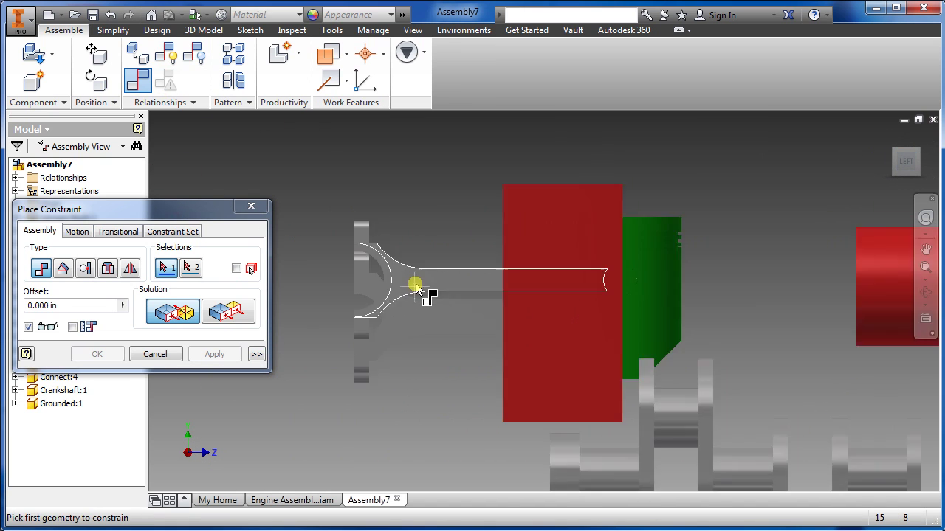
scroll(421, 288, "up", 3)
left_click(266, 208)
scroll(422, 293, "down", 3)
- Swing Connecting Rods 1:2, 1:3 and 1:4 down below their pistons, viewed from the front
scroll(401, 257, "down", 3)
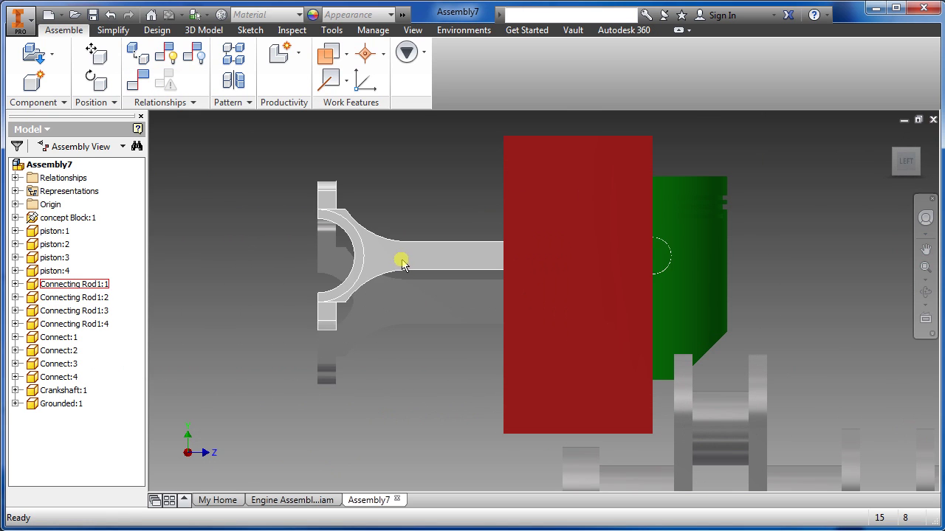
mouse_move(401, 257)
left_mouse_down()
mouse_move(422, 327)
mouse_move(674, 476)
mouse_move(392, 337)
mouse_move(633, 480)
left_mouse_up()
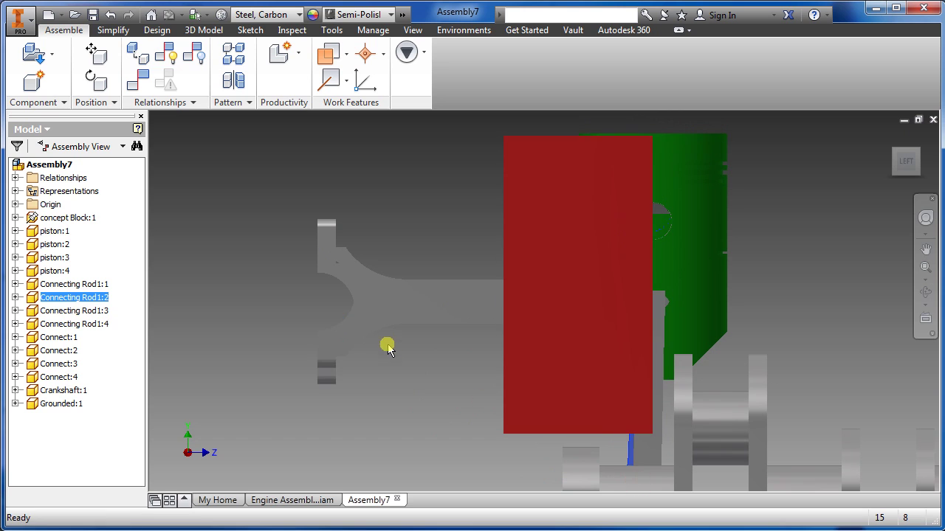
left_click_drag(388, 350, 627, 478)
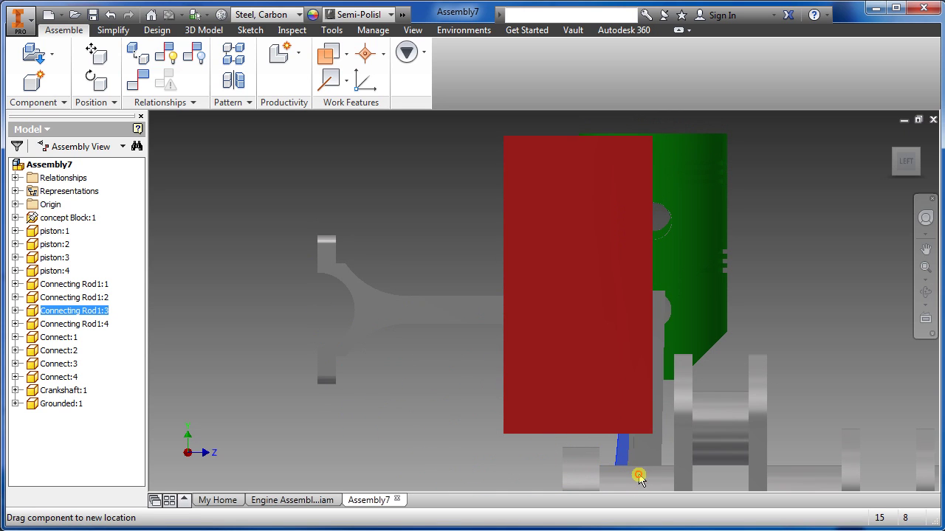
mouse_move(384, 320)
left_mouse_down()
mouse_move(629, 491)
mouse_move(612, 492)
left_mouse_up()
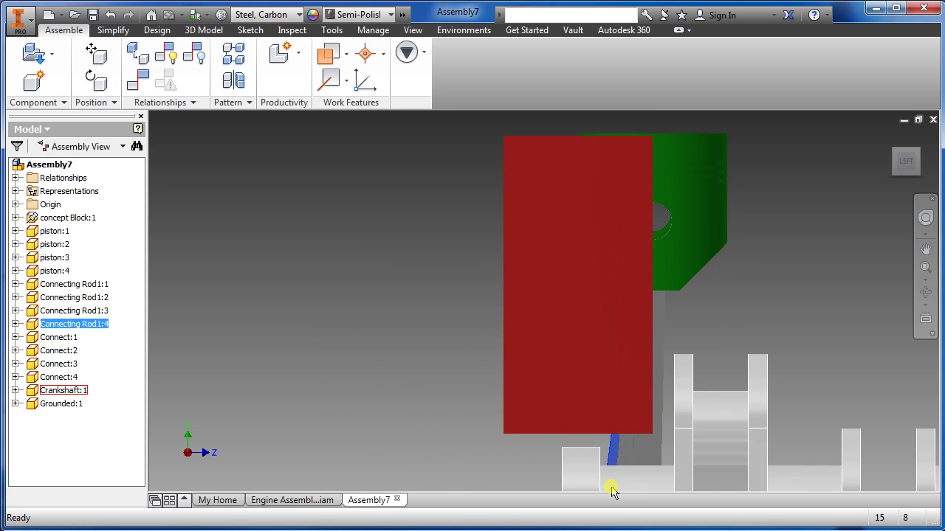
left_click(925, 162)
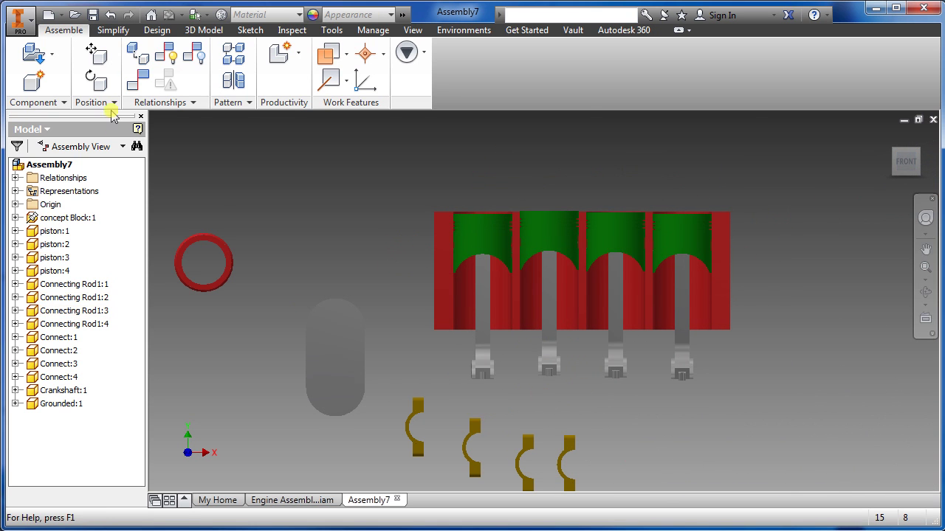
- Free-rotate the crankshaft so it lies lengthwise
left_click(337, 369)
key("g")
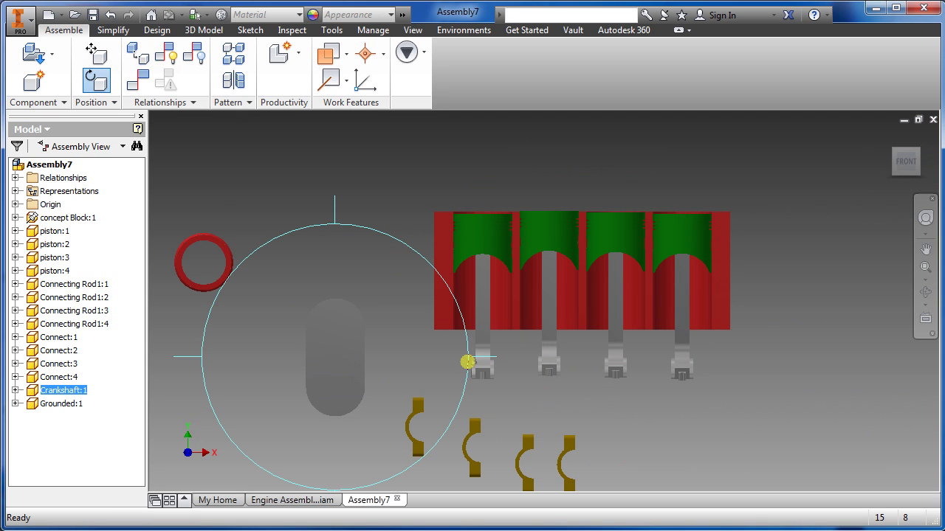
mouse_move(468, 361)
left_mouse_down()
mouse_move(443, 383)
mouse_move(434, 376)
mouse_move(438, 412)
left_mouse_up()
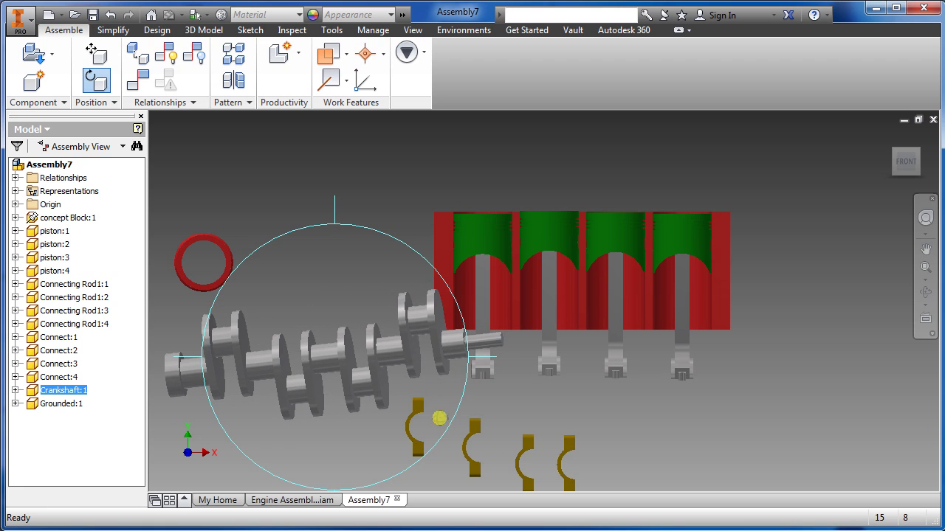
mouse_move(356, 372)
middle_mouse_down("shift")
mouse_move(322, 409)
mouse_move(388, 409)
mouse_move(325, 402)
mouse_move(280, 417)
middle_mouse_up("shift")
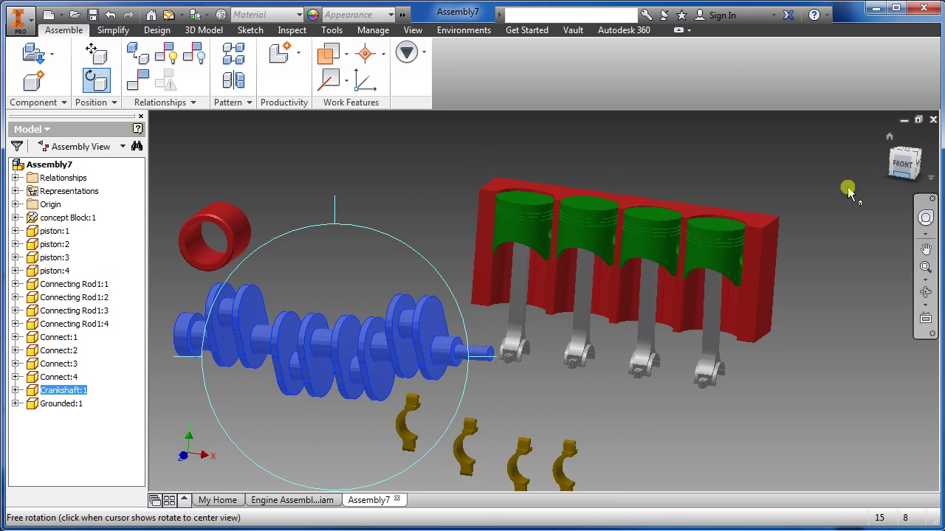
key("Escape")
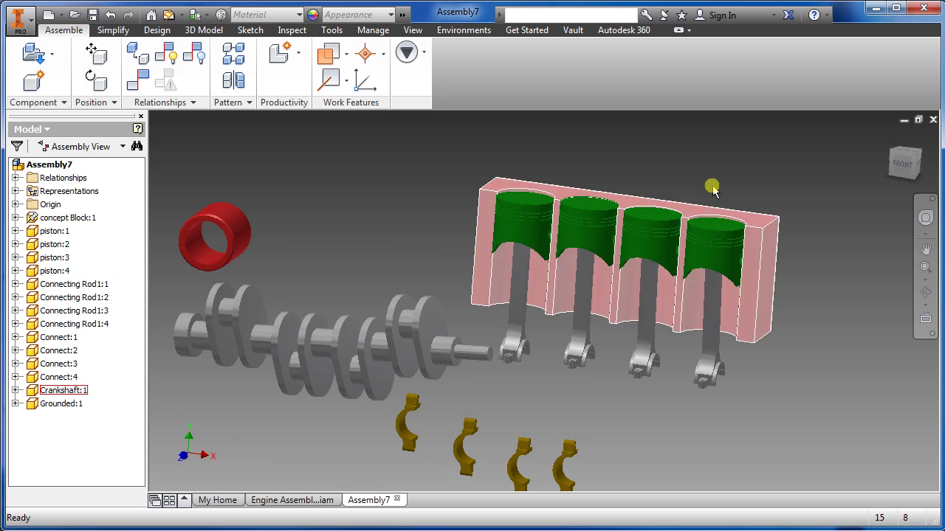
- Move the crankshaft directly beneath the pistons using the front and left views
left_click(895, 167)
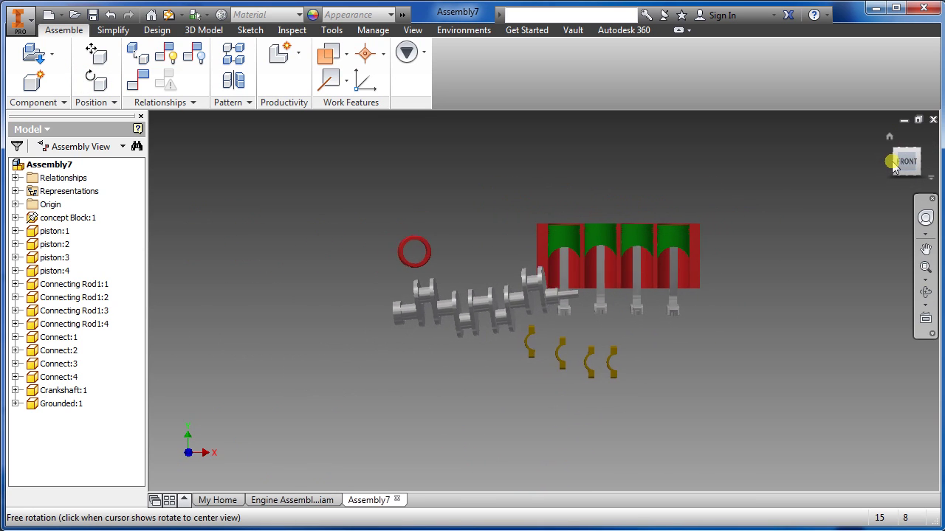
left_click(888, 163)
left_click_drag(569, 309, 496, 325)
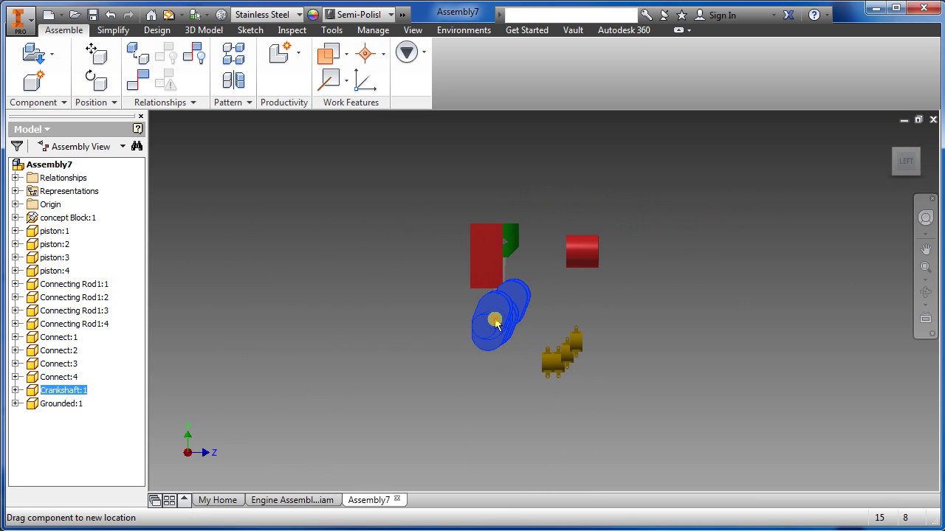
middle_click_drag(611, 381, 468, 369, "shift")
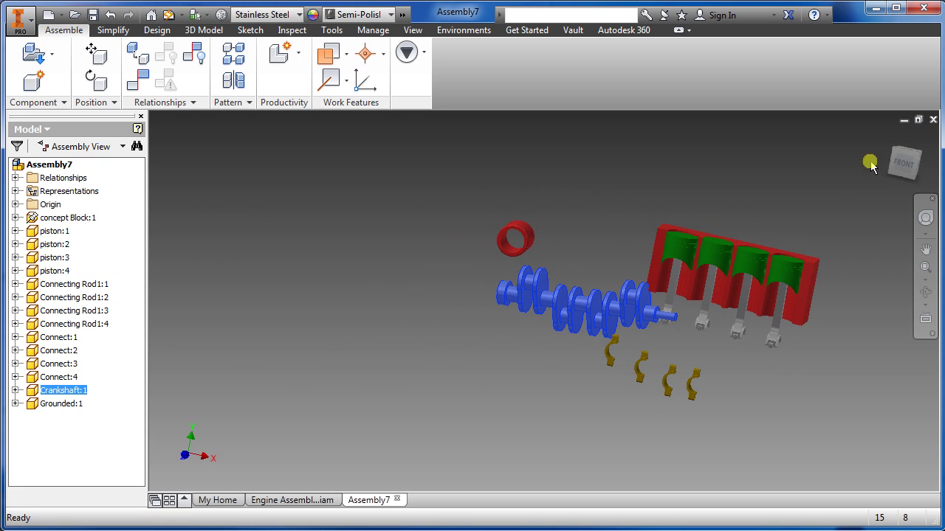
left_click(905, 167)
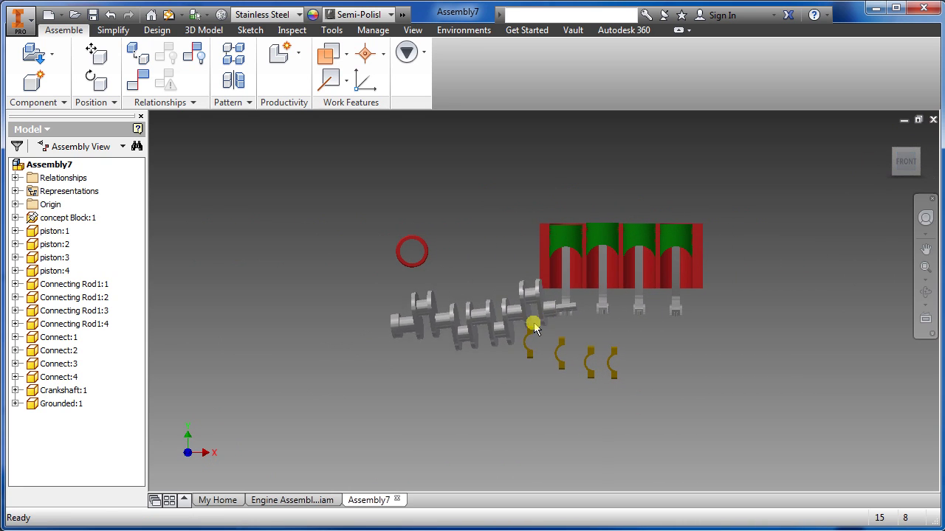
left_click_drag(531, 320, 655, 321)
left_click(730, 376)
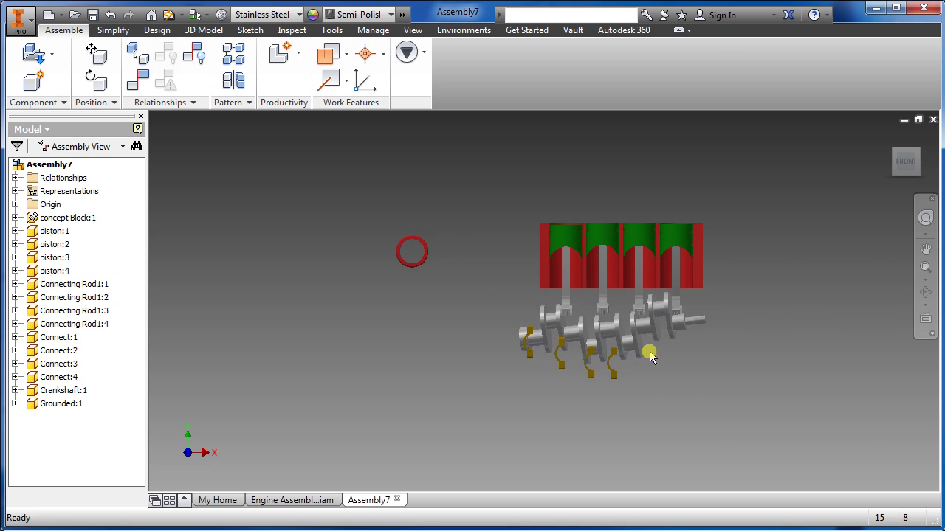
scroll(634, 334, "down", 3)
mouse_move(634, 333)
middle_mouse_down()
mouse_move(598, 344)
mouse_move(565, 372)
middle_mouse_up()
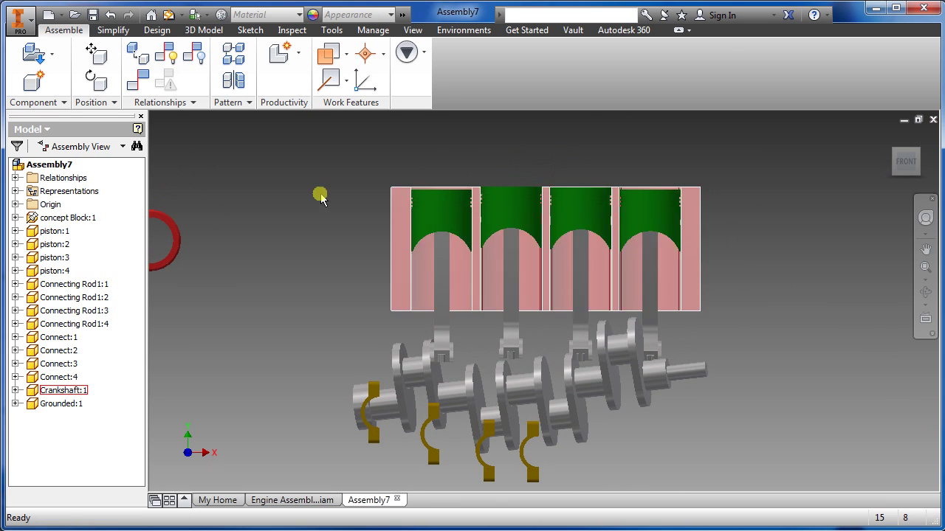
- Mate the first connecting rod end to the crankshaft pin
key("c")
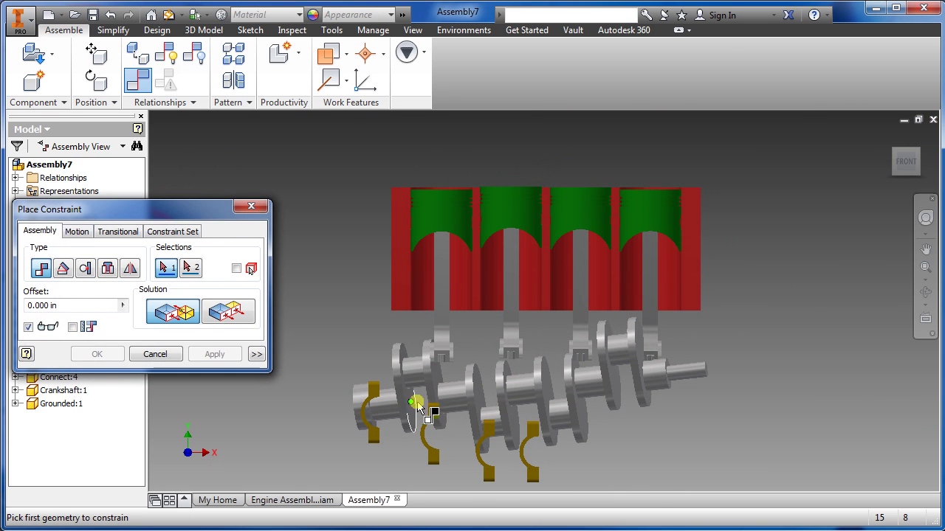
scroll(416, 402, "down", 2)
middle_click_drag(465, 359, 446, 337, "shift")
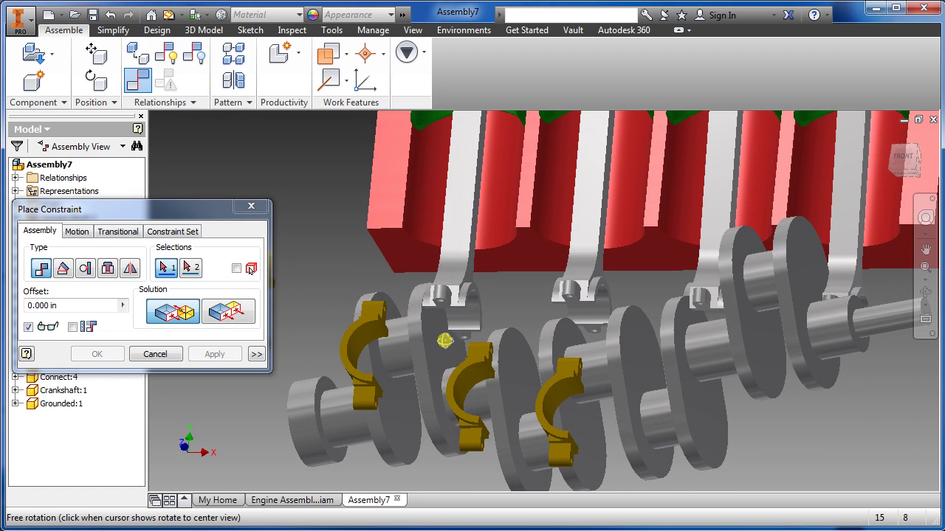
left_click(471, 323)
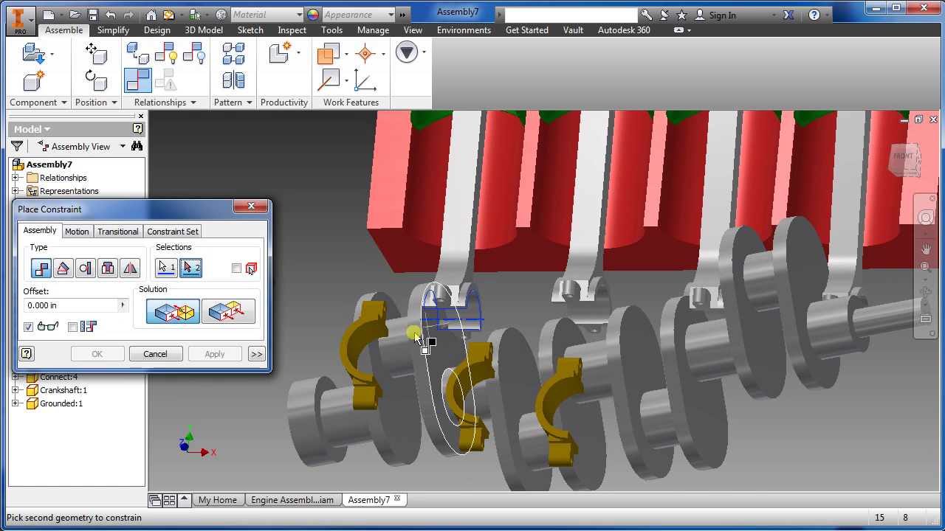
left_click(395, 336)
left_click(214, 355)
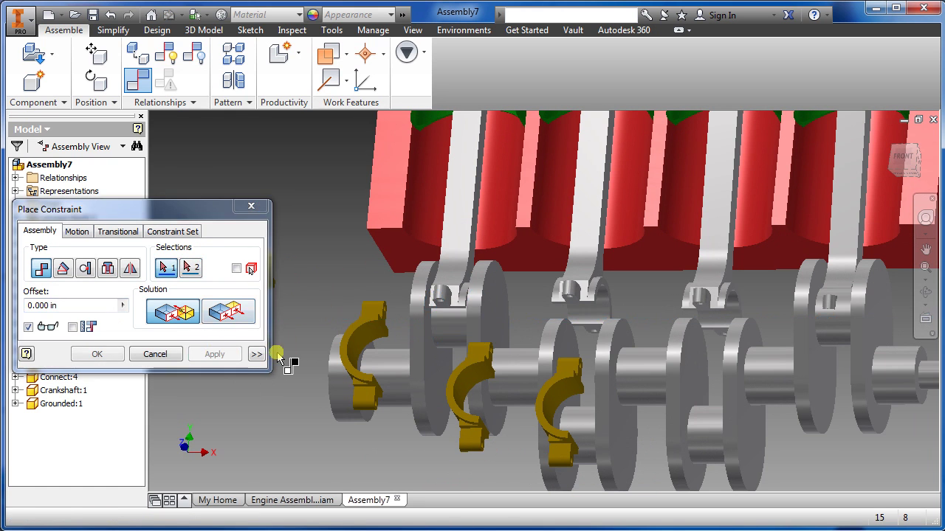
- Mate a crank web's circular edge to its matching face
scroll(429, 305, "down", 3)
scroll(428, 300, "up", 4)
middle_click_drag(429, 300, 462, 320, "shift")
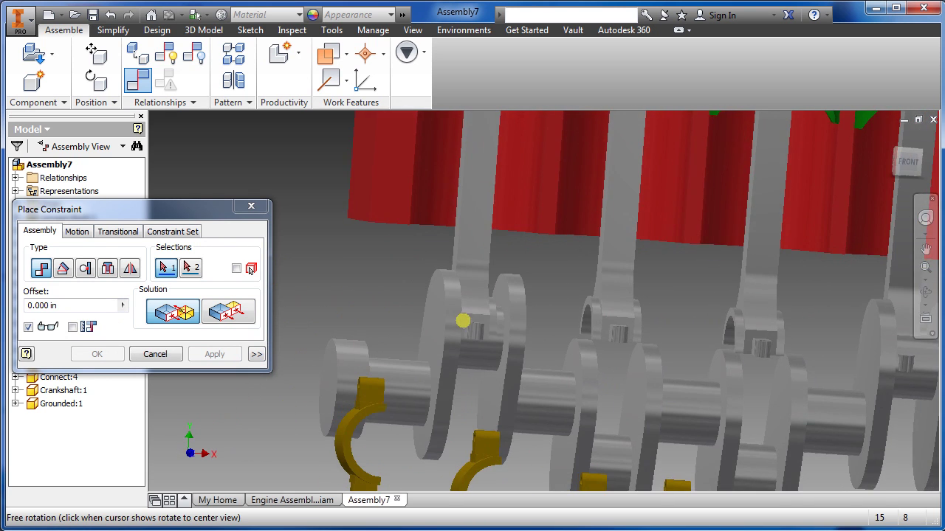
scroll(501, 325, "up", 2)
scroll(500, 325, "up", 2)
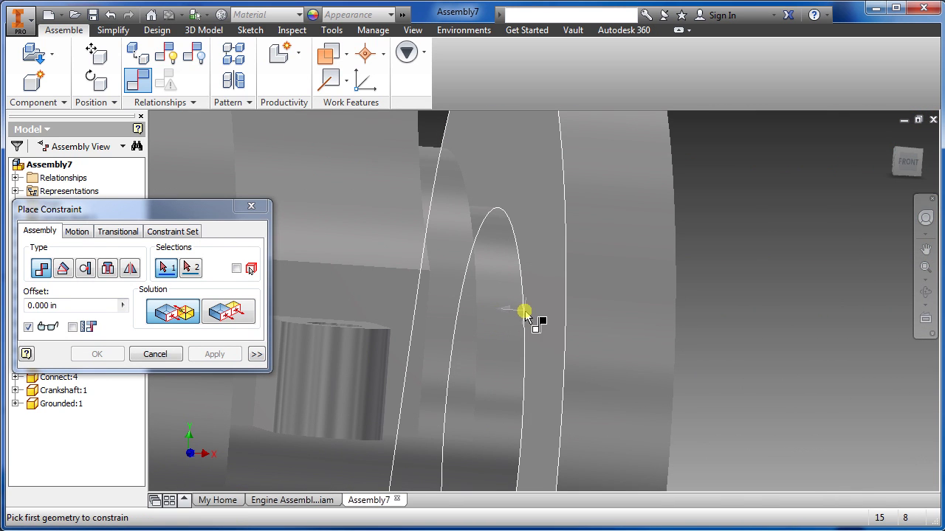
left_click(524, 314)
left_click(474, 313)
scroll(483, 329, "down", 2)
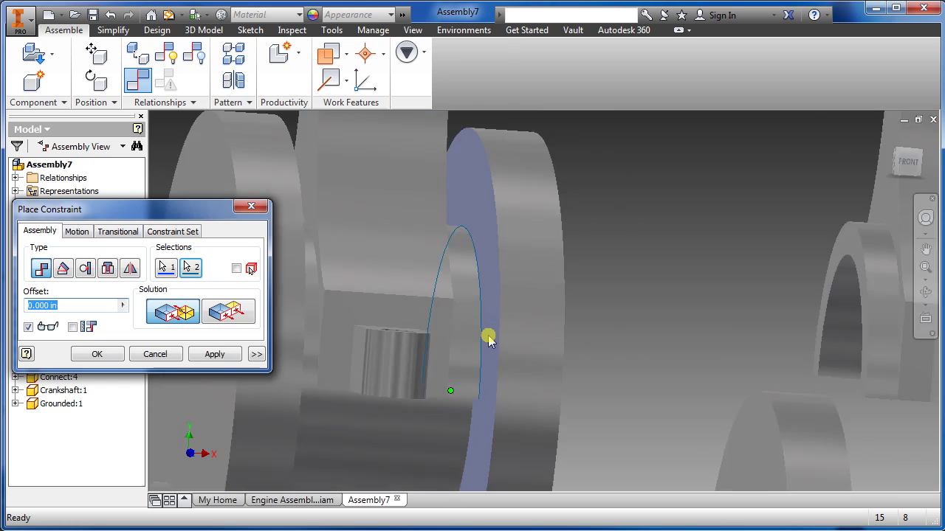
scroll(496, 346, "down", 2)
mouse_move(502, 352)
middle_mouse_down("shift")
mouse_move(473, 338)
mouse_move(389, 334)
middle_mouse_up("shift")
scroll(391, 336, "up", 3)
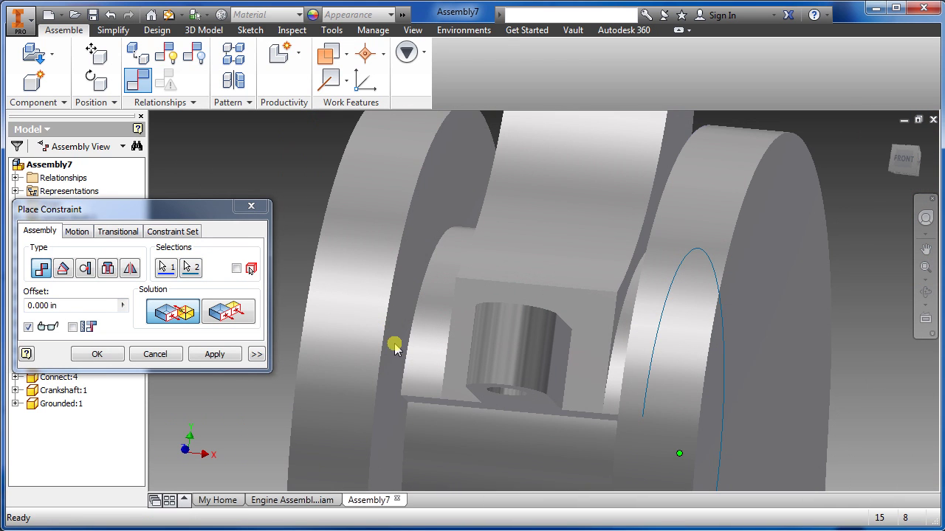
left_click(214, 354)
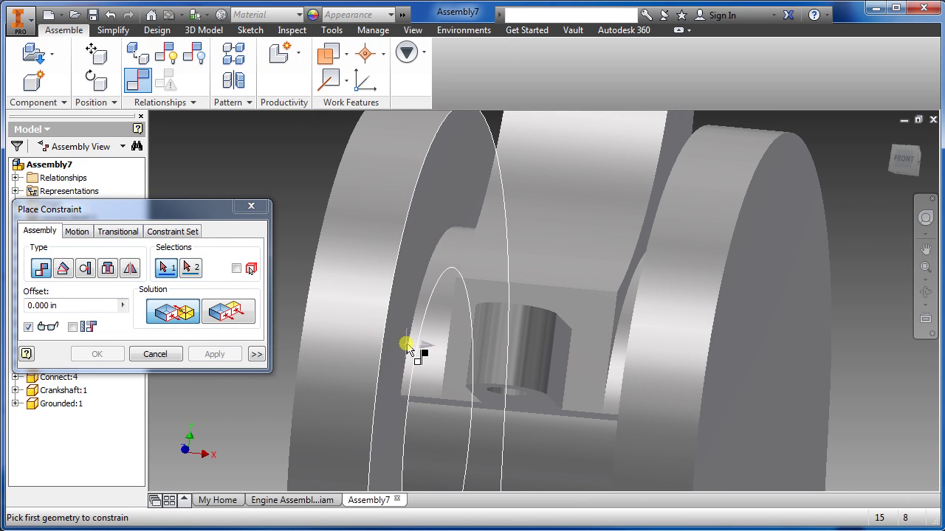
- Apply further mates to the crank web face and the crank axis
left_click(410, 346)
scroll(402, 339, "down", 3)
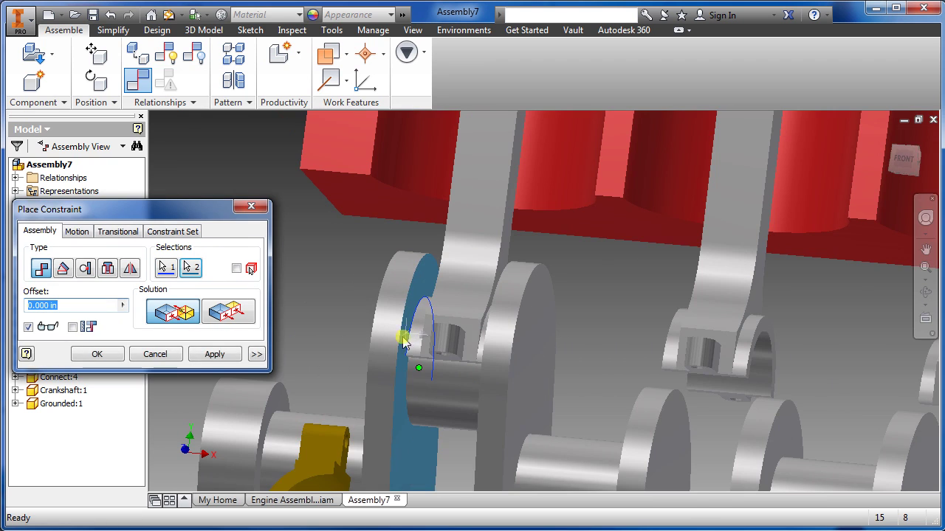
left_click(215, 358)
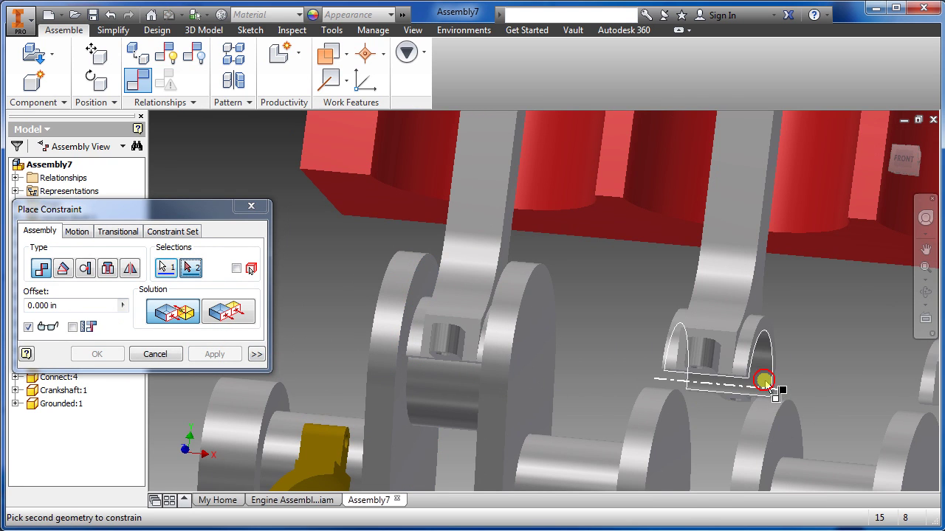
scroll(764, 380, "down", 3)
scroll(728, 428, "up", 4)
left_click(685, 435)
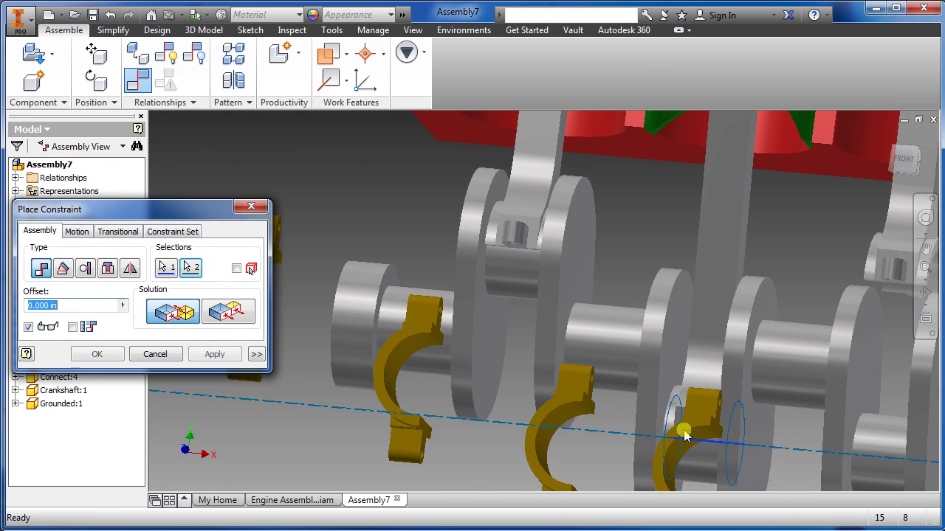
left_click(213, 355)
- Mate a rod end's edge to the crank web face
scroll(668, 428, "up", 4)
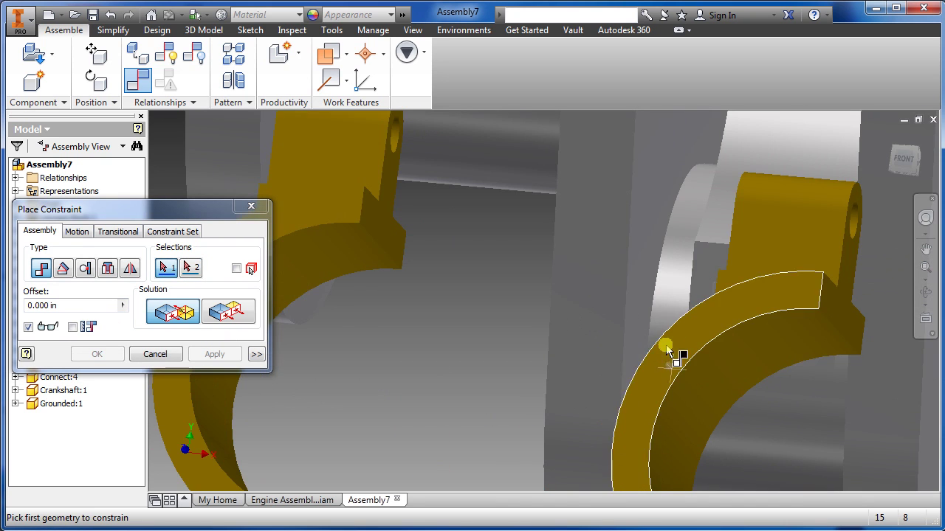
left_click(655, 302)
left_click(580, 322)
scroll(605, 363, "down", 4)
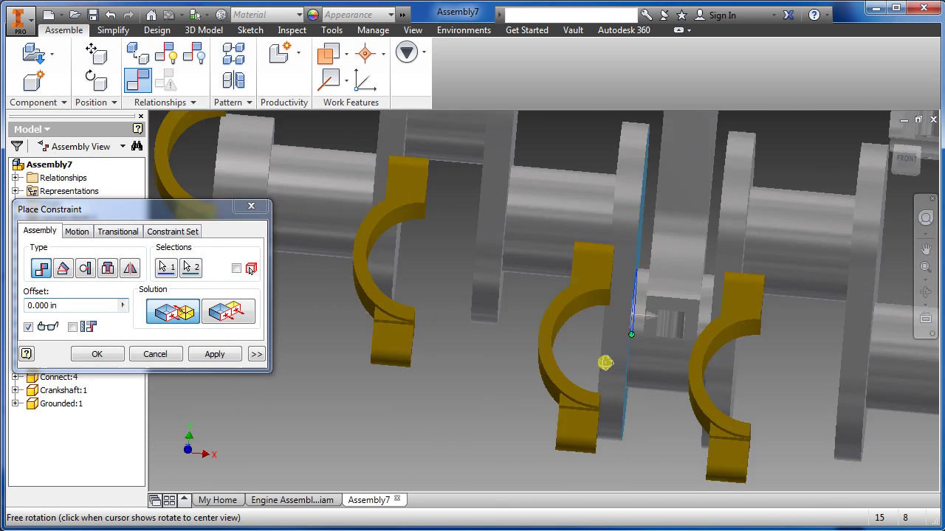
left_click(229, 355)
scroll(664, 295, "up", 4)
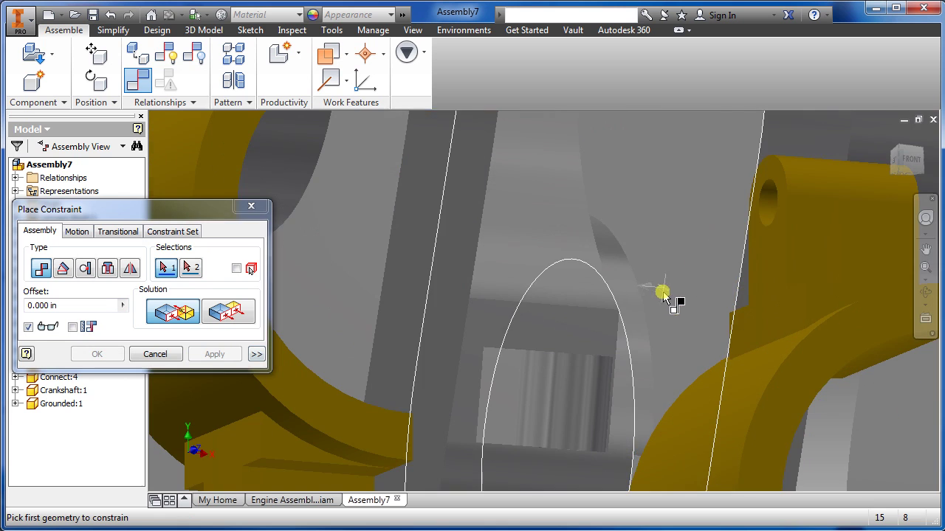
left_click(647, 323)
scroll(591, 332, "down", 3)
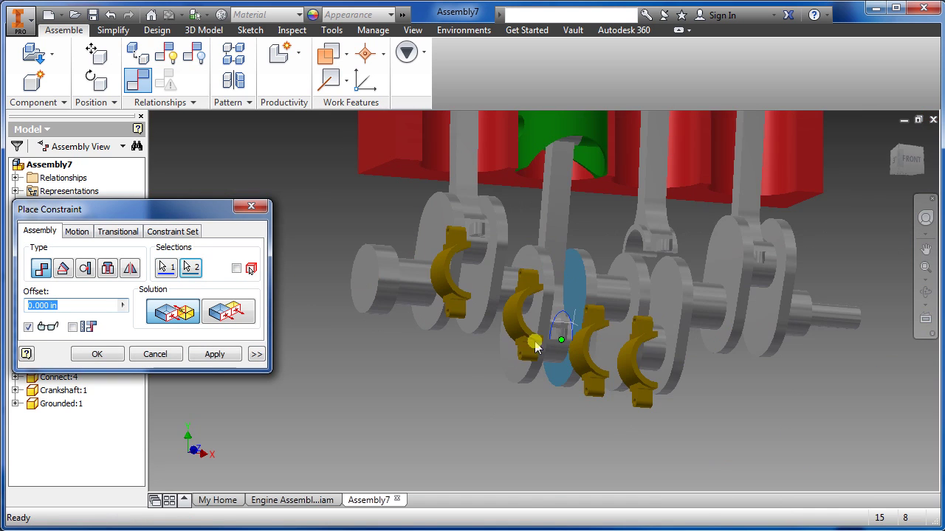
scroll(627, 360, "down", 1)
left_click(214, 354)
- Mate the crank pin cylinder to a rod end, then mate it to the crank web
scroll(573, 333, "up", 4)
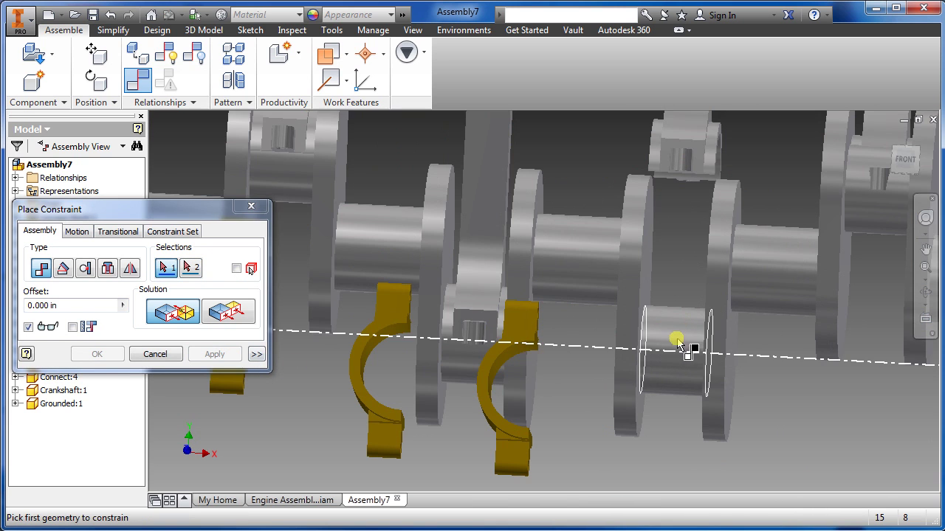
left_click(679, 344)
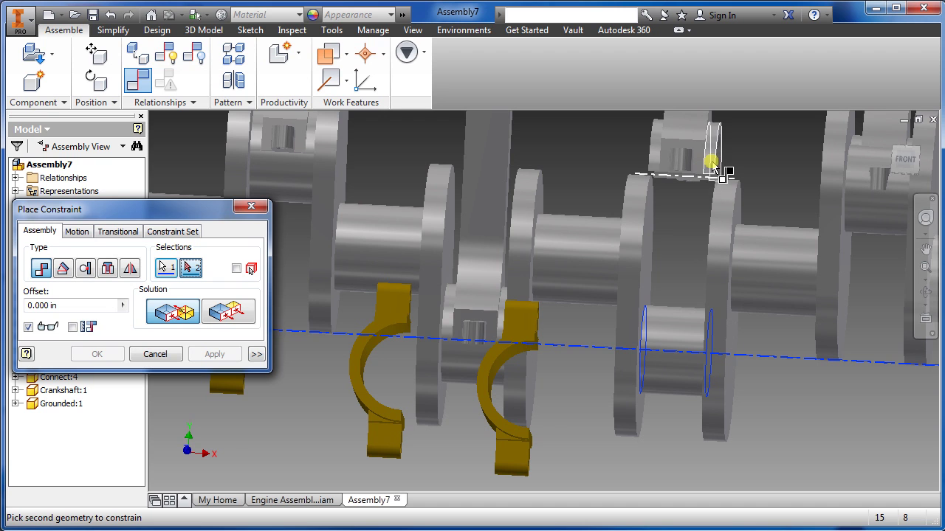
mouse_move(716, 166)
middle_mouse_down("shift")
mouse_move(709, 185)
mouse_move(696, 171)
middle_mouse_up("shift")
left_click(696, 199)
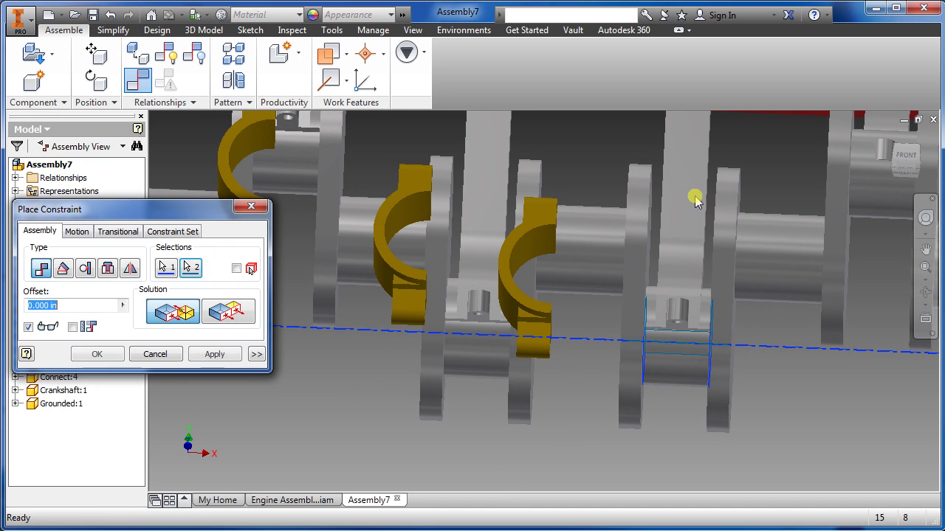
left_click(214, 355)
scroll(645, 323, "up", 3)
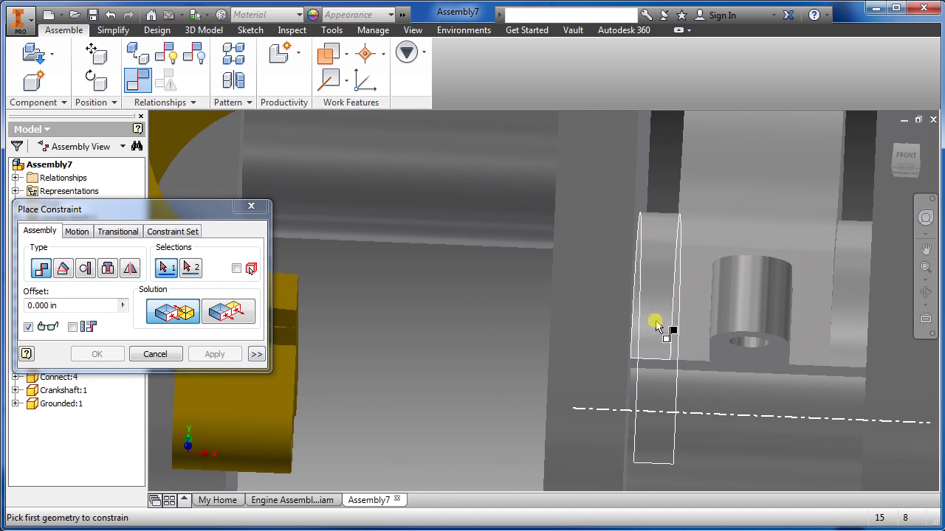
scroll(645, 339, "up", 2)
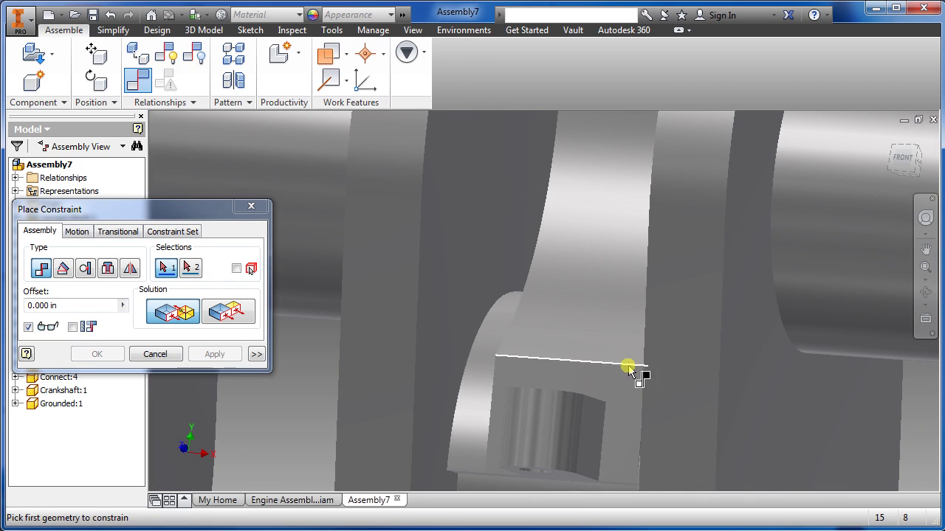
left_click(452, 384)
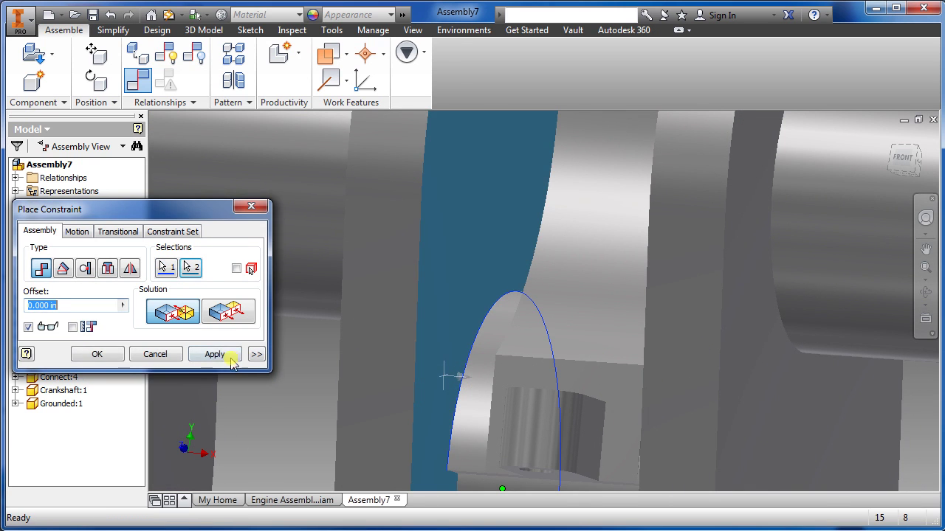
left_click(215, 354)
- Mate the pin hole's circular edge to the crank web face on the next throw
scroll(317, 354, "down", 3)
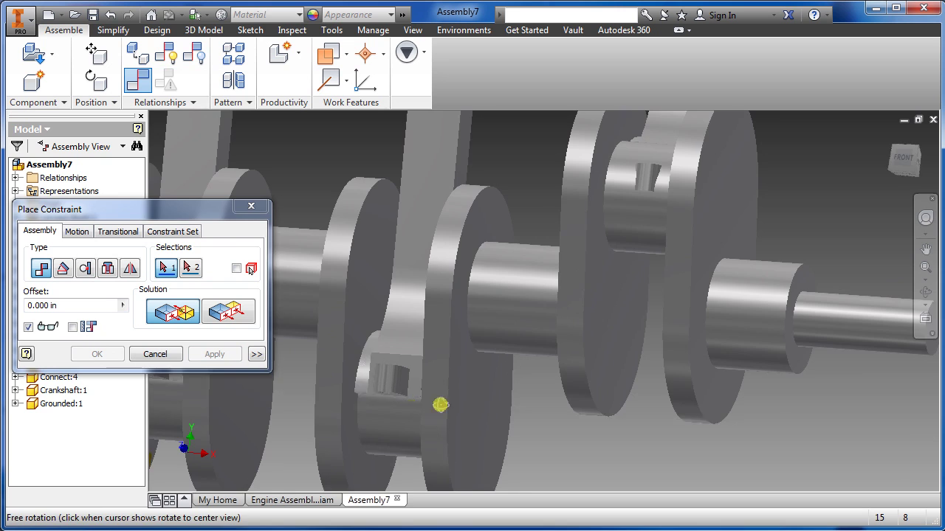
middle_click_drag(438, 401, 465, 391, "shift")
scroll(394, 389, "up", 2)
middle_click_drag(394, 388, 394, 394, "shift")
scroll(456, 276, "up", 2)
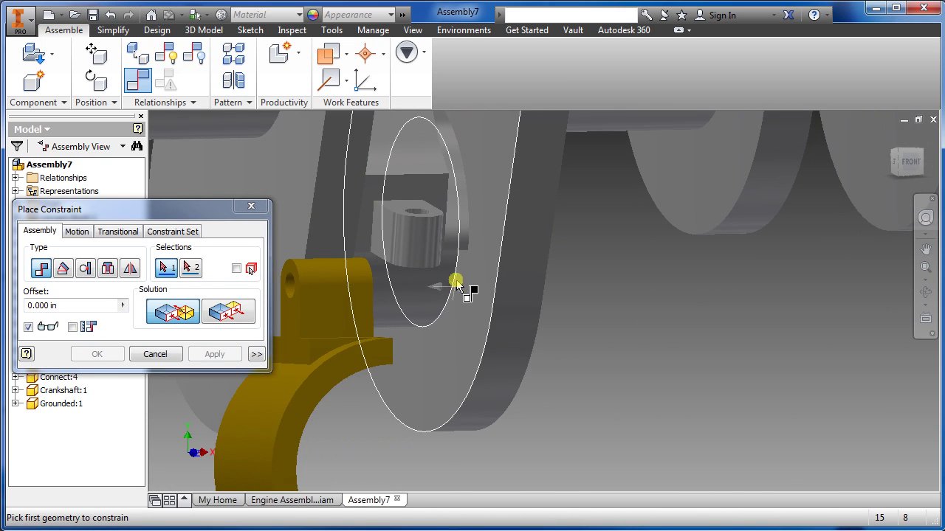
scroll(478, 180, "up", 2)
left_click(460, 237)
left_click(468, 214)
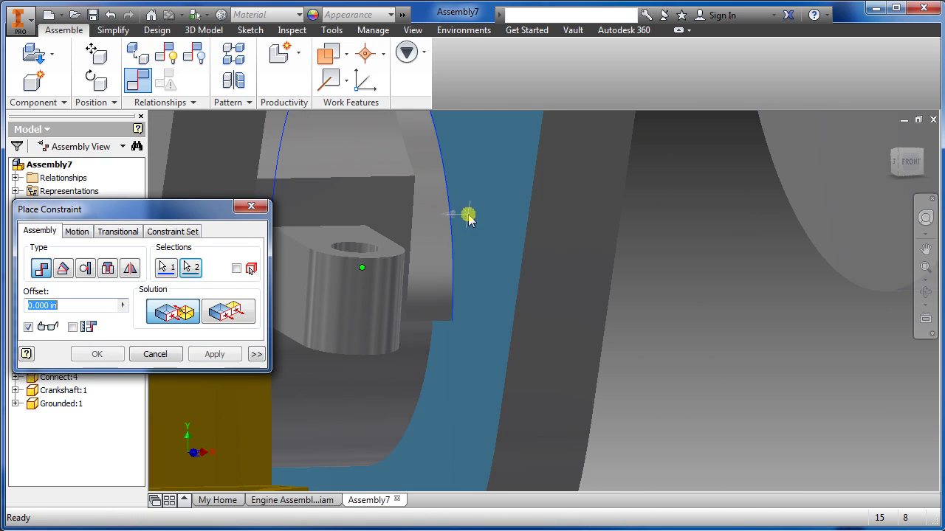
scroll(501, 318, "down", 3)
middle_click_drag(501, 318, 500, 290, "shift")
left_click(214, 354)
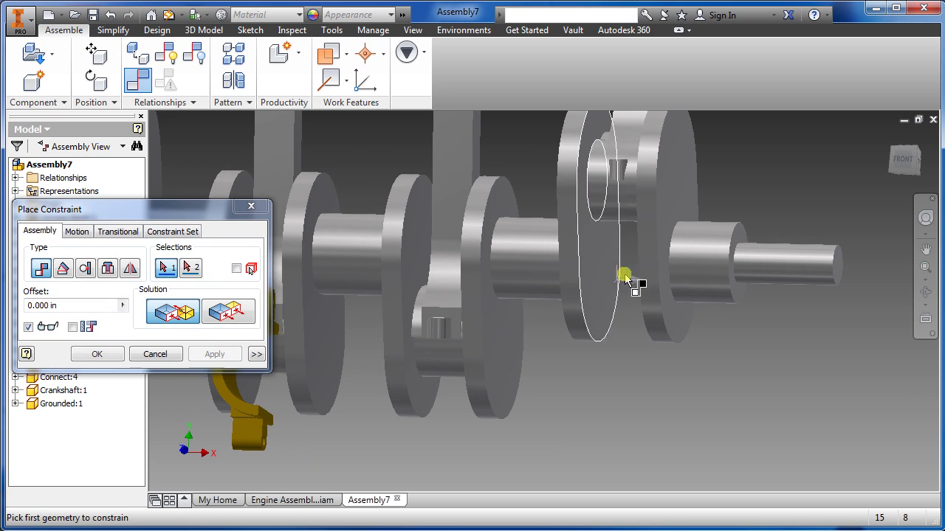
- Pick the last crank journal axis and the rod bore to preview their mate
scroll(605, 248, "down", 2)
scroll(590, 325, "up", 5)
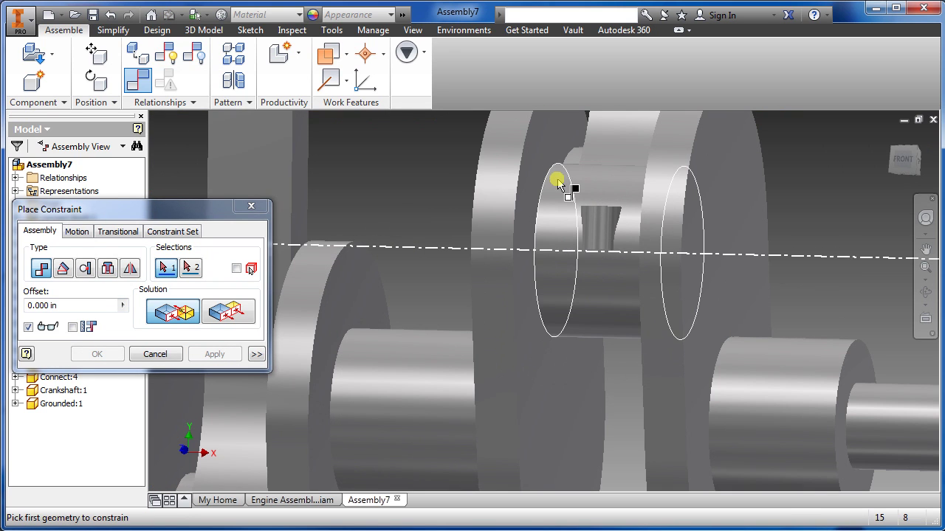
scroll(596, 356, "down", 3)
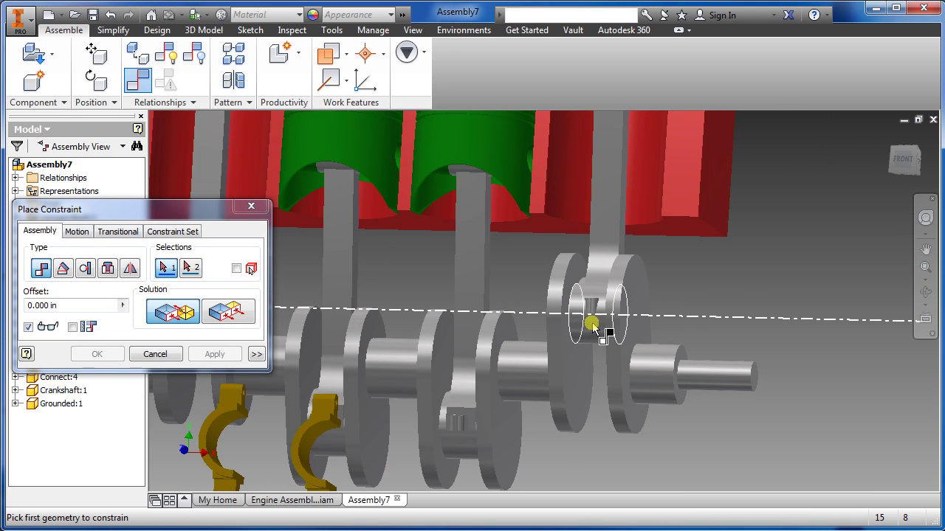
scroll(595, 327, "up", 2)
scroll(611, 246, "up", 3)
mouse_move(633, 306)
middle_mouse_down("shift")
mouse_move(626, 277)
mouse_move(608, 287)
mouse_move(604, 222)
middle_mouse_up("shift")
scroll(626, 278, "down", 1)
scroll(628, 293, "down", 2)
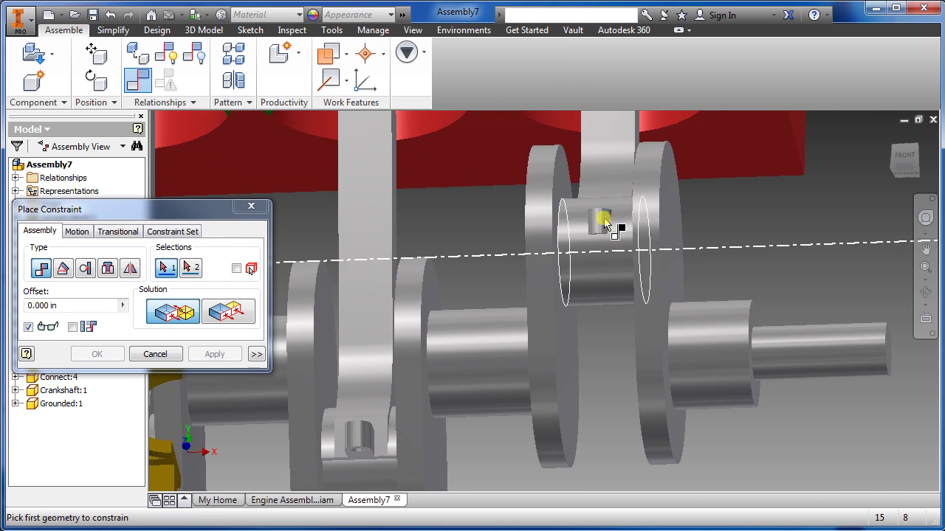
left_click(624, 258)
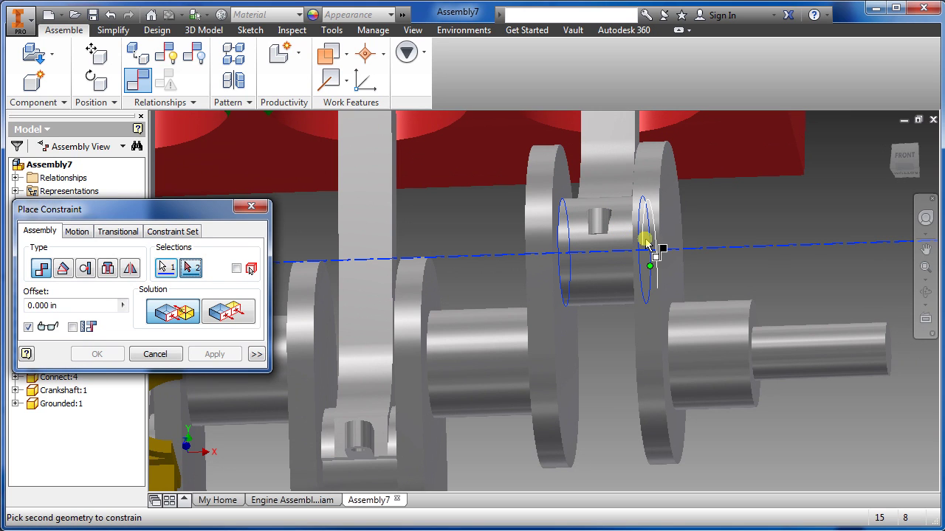
left_click(636, 246)
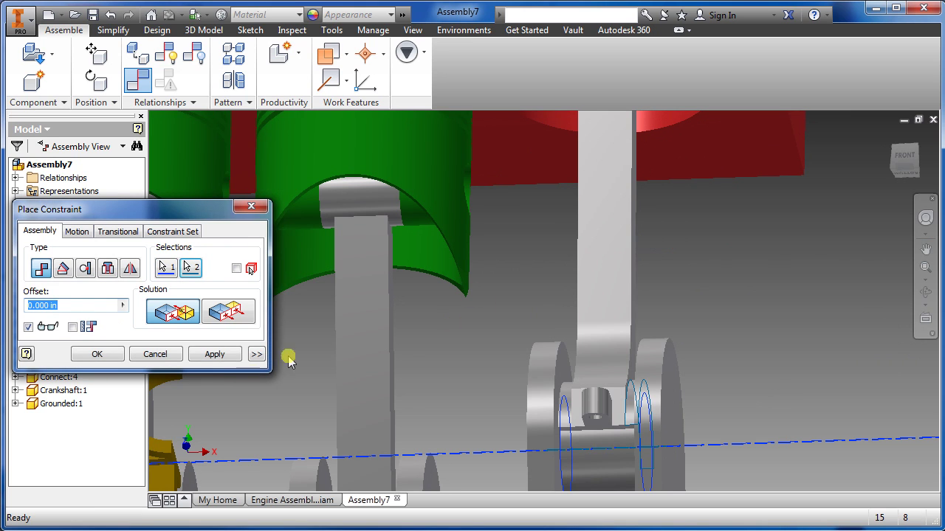
- Apply the journal mate and seat the remaining rods by their circular edges
left_click(215, 354)
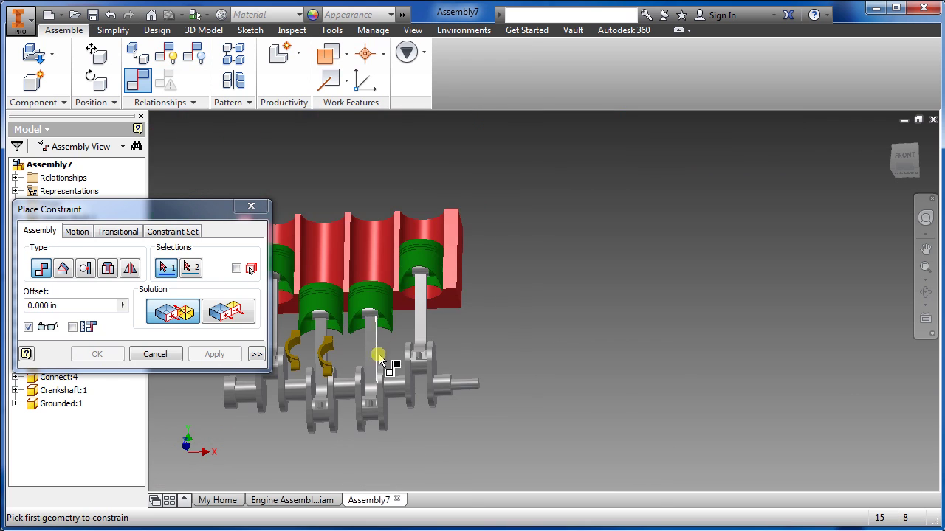
scroll(378, 360, "up", 3)
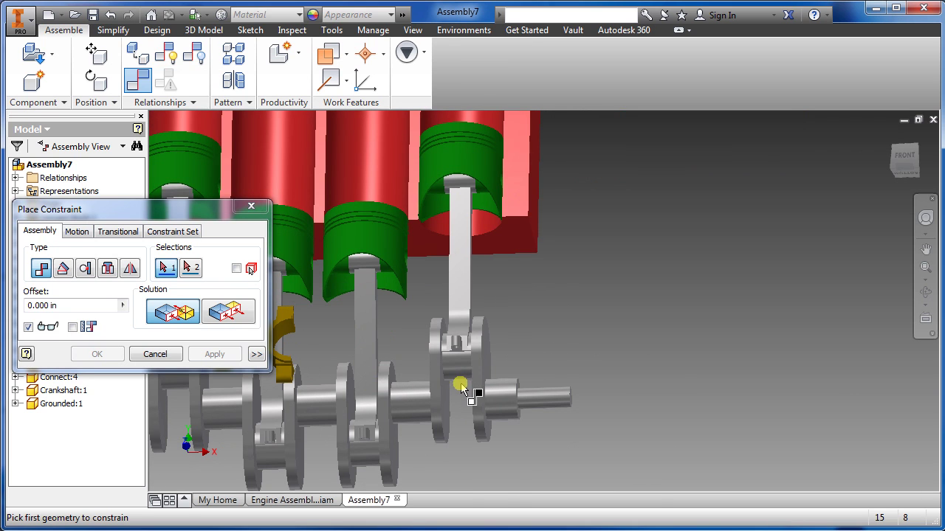
scroll(464, 380, "up", 2)
mouse_move(502, 377)
middle_mouse_down("shift")
mouse_move(516, 322)
mouse_move(531, 320)
middle_mouse_up("shift")
scroll(516, 322, "up", 3)
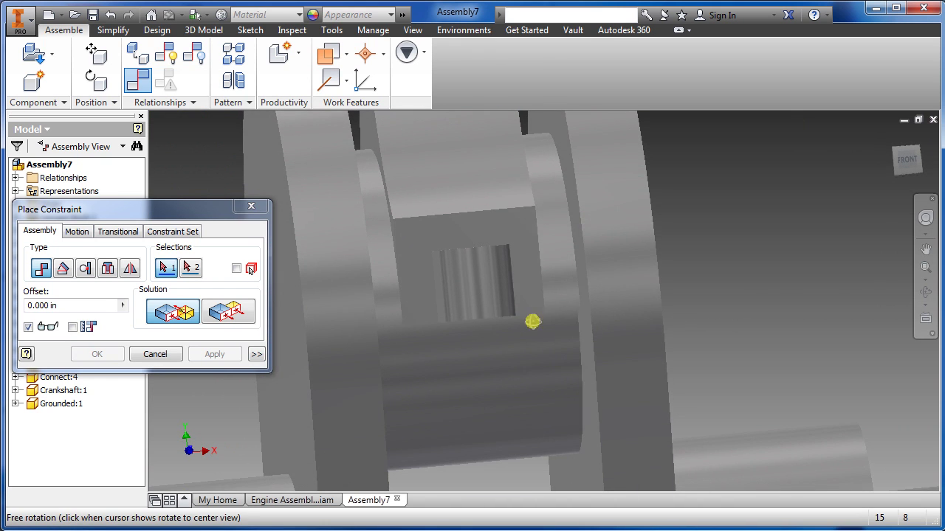
left_click(576, 270)
left_click(581, 255)
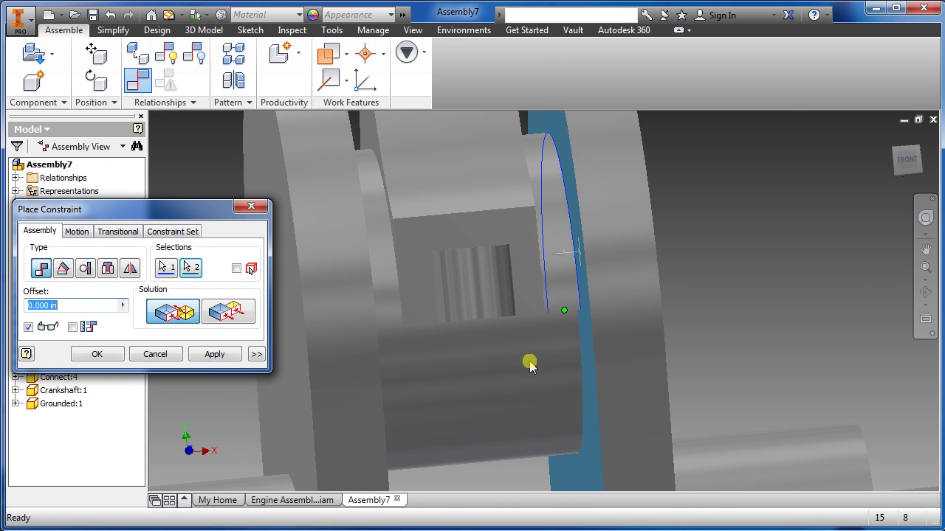
left_click(238, 352)
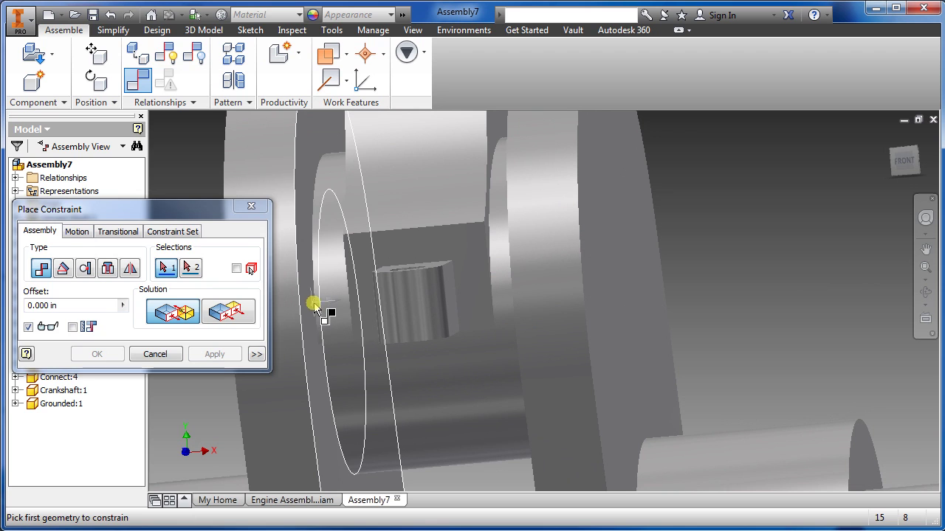
left_click(316, 303)
left_click(214, 354)
- Return the engine to the FRONT view and close Place Constraint
scroll(427, 391, "down", 5)
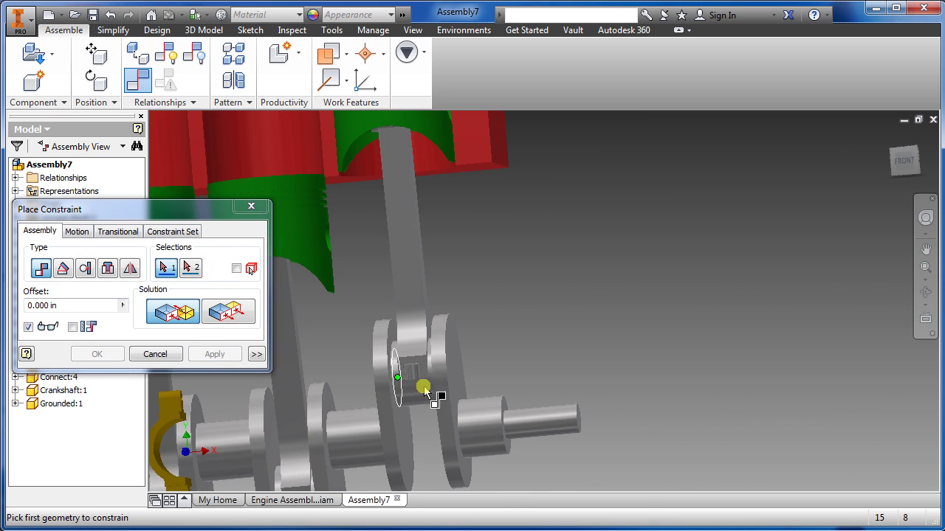
mouse_move(364, 416)
middle_mouse_down("shift")
mouse_move(415, 411)
mouse_move(397, 405)
middle_mouse_up("shift")
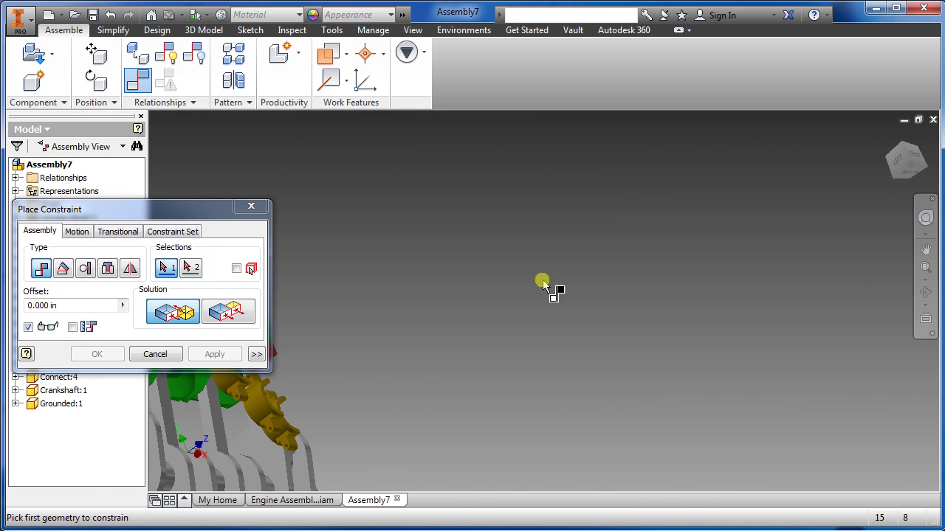
left_click(919, 162)
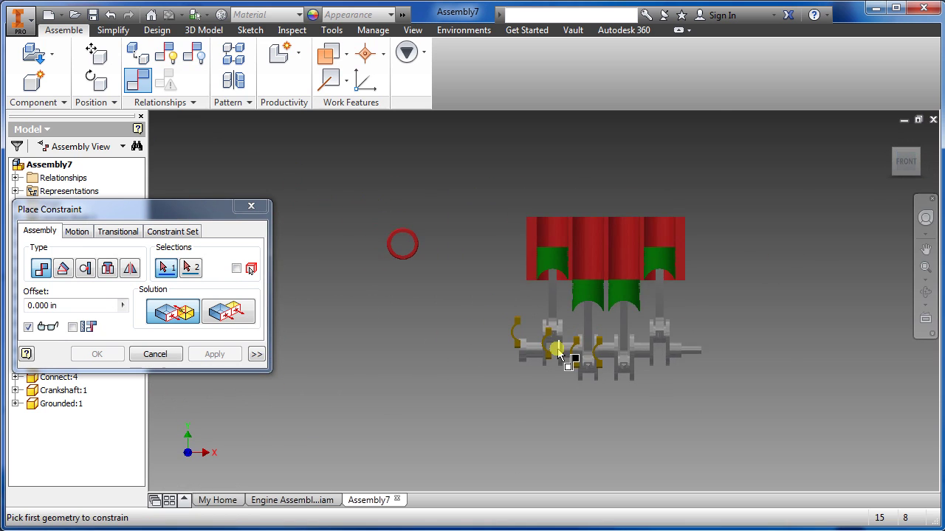
scroll(569, 359, "down", 2)
scroll(568, 355, "down", 2)
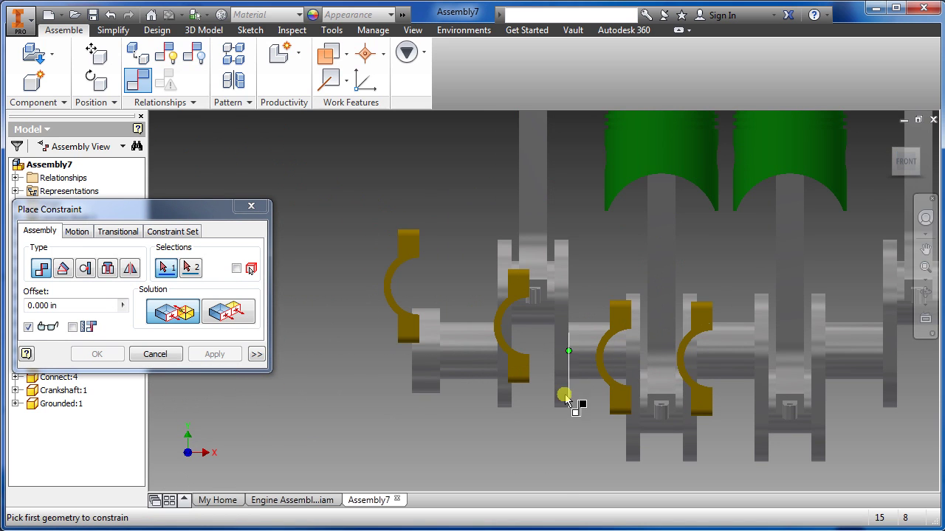
scroll(566, 399, "up", 2)
left_click(251, 206)
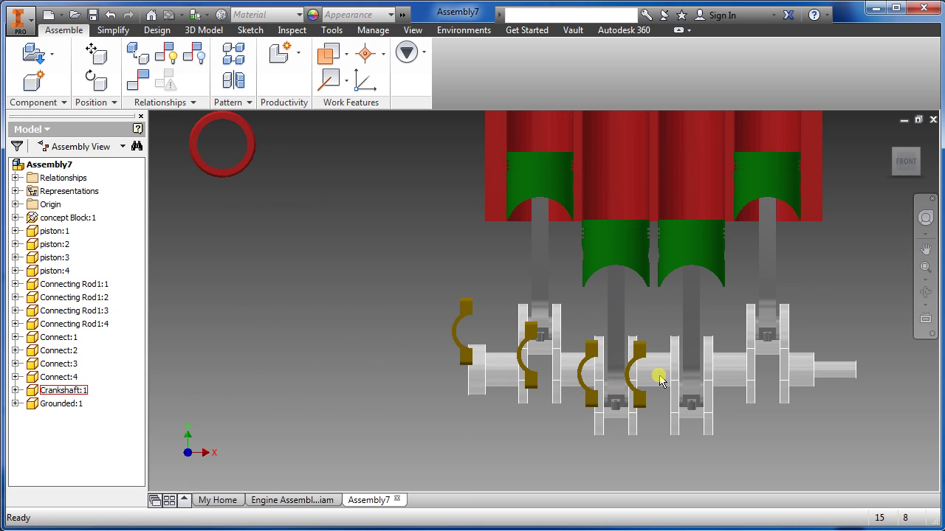
- Drag Crankshaft:1 twice to rotate it, then orbit to watch the pistons follow
left_click_drag(661, 377, 663, 346)
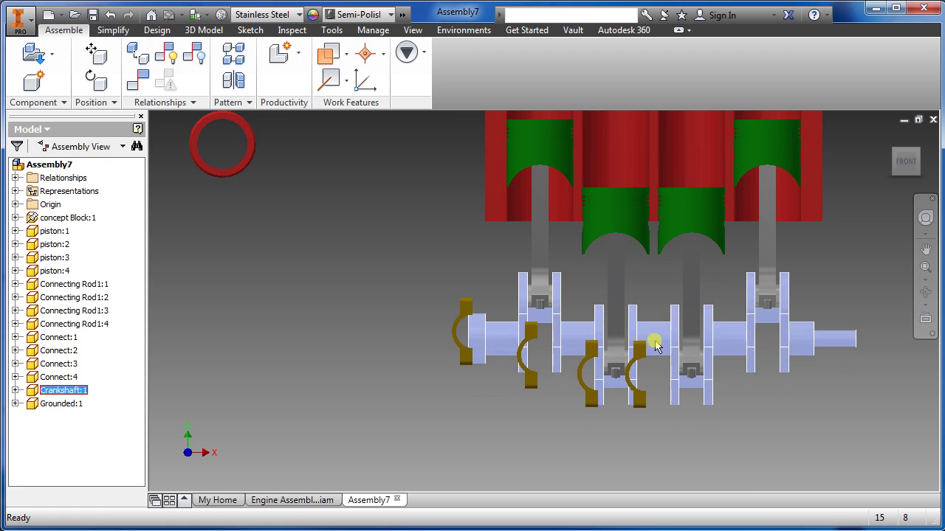
left_click_drag(657, 345, 657, 313)
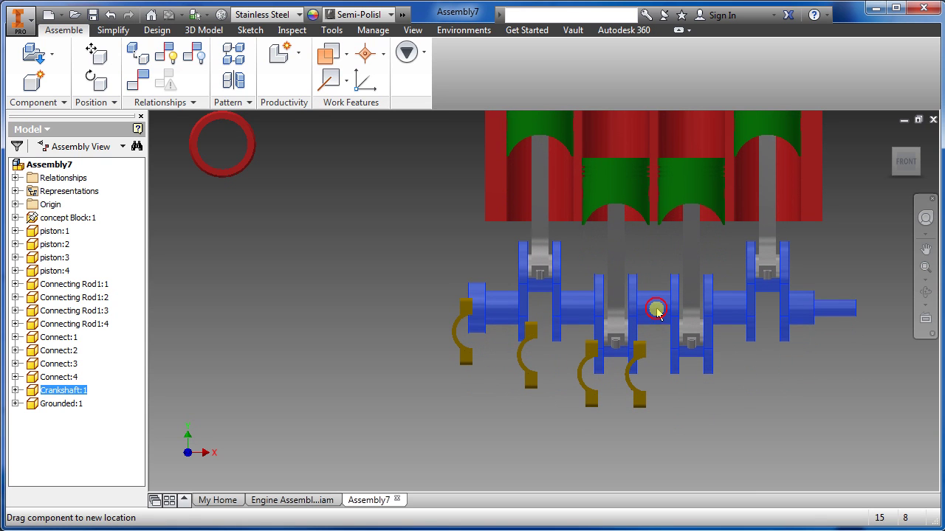
scroll(550, 428, "down", 3)
middle_click_drag(531, 422, 587, 423, "shift")
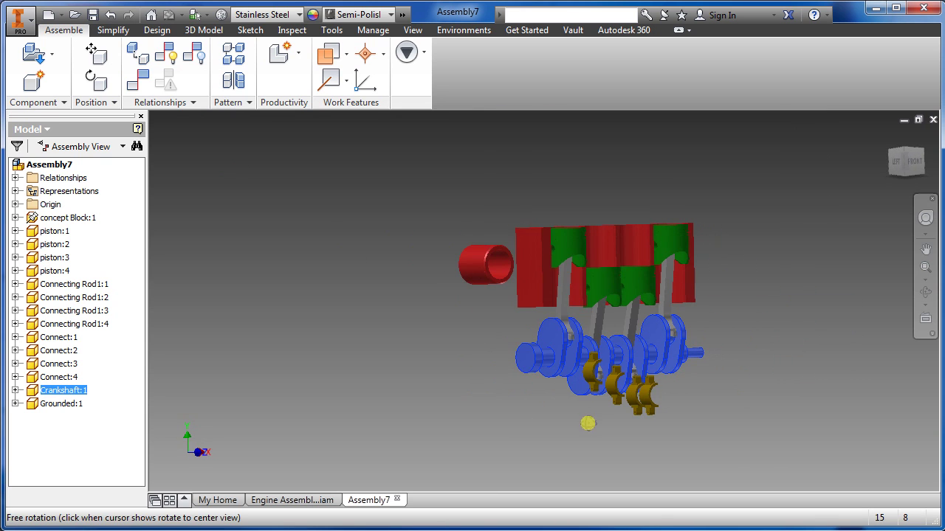
scroll(604, 405, "up", 3)
mouse_move(605, 391)
middle_mouse_down("shift")
mouse_move(514, 377)
mouse_move(539, 354)
mouse_move(618, 416)
mouse_move(601, 403)
middle_mouse_up("shift")
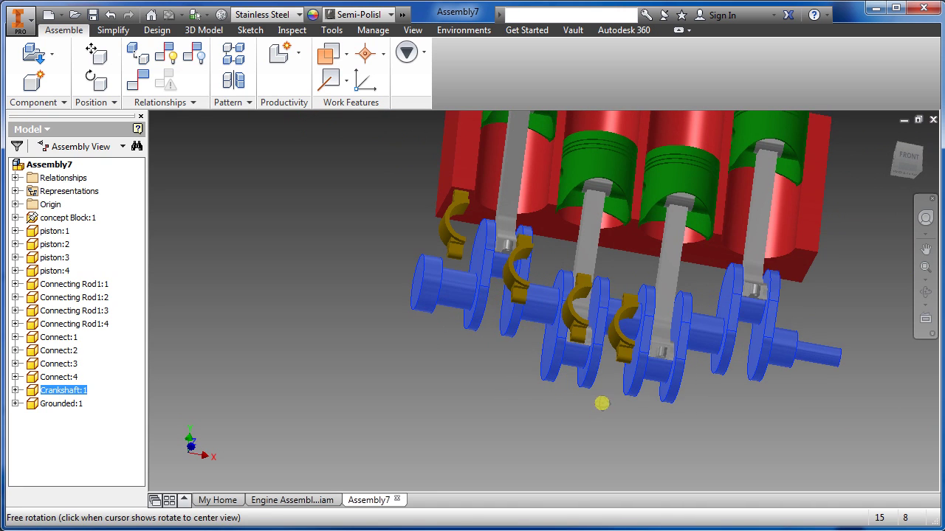
- Constrain the bearing cap edge to the crankshaft cylinder
left_click(329, 296)
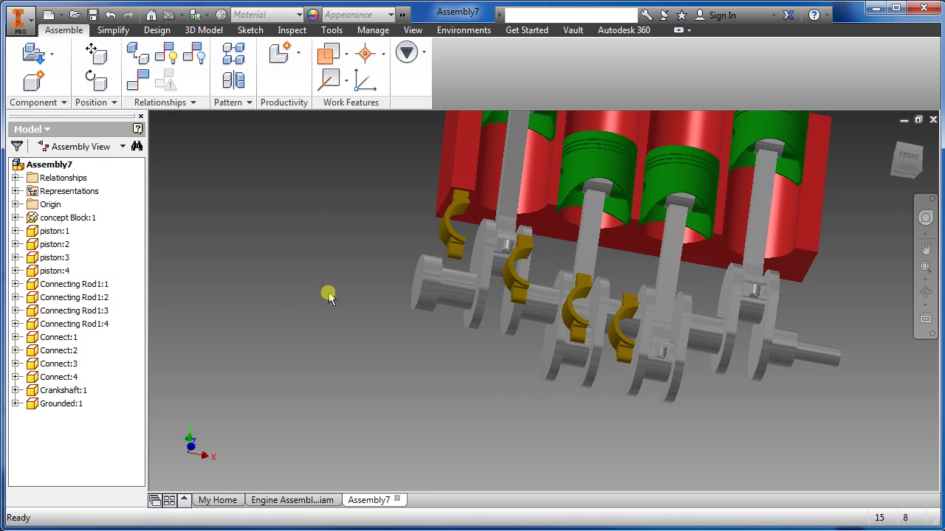
left_click(137, 82)
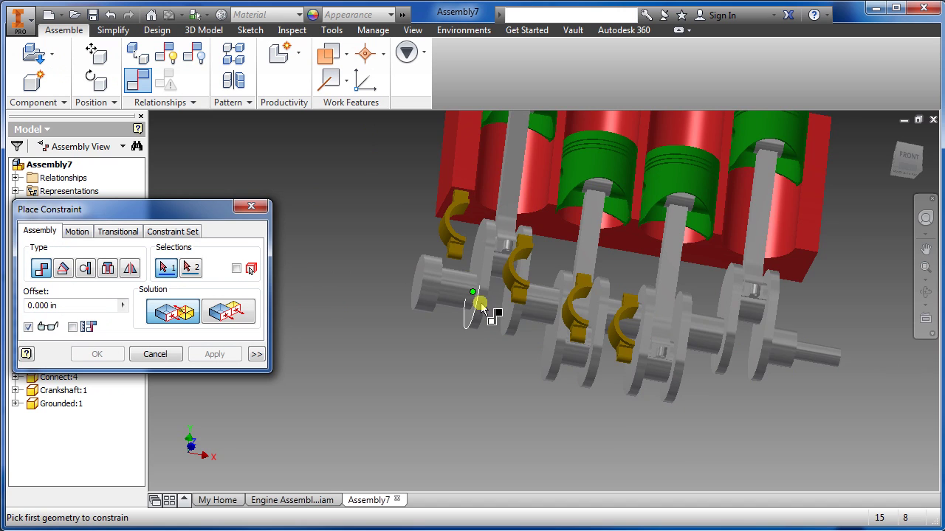
scroll(481, 302, "up", 3)
middle_click_drag(448, 236, 437, 353)
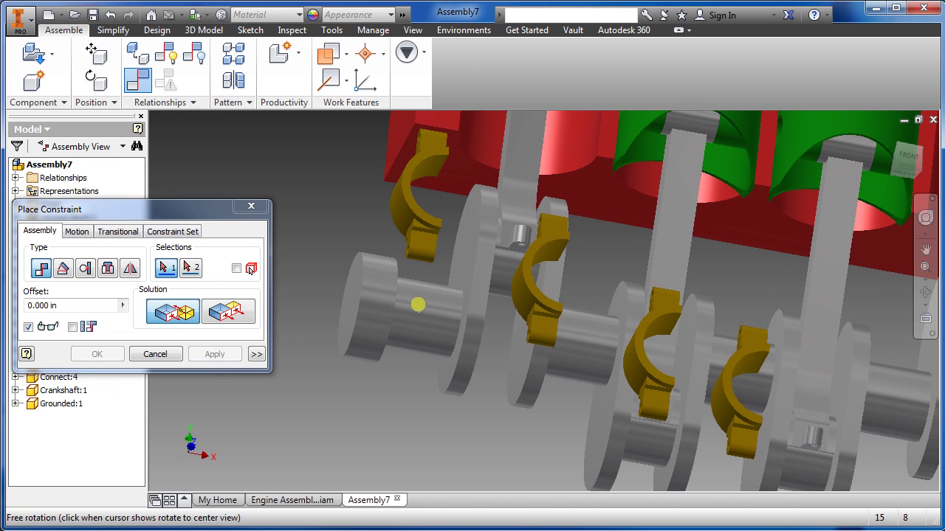
mouse_move(417, 304)
middle_mouse_down("shift")
mouse_move(386, 296)
mouse_move(359, 354)
mouse_move(299, 273)
middle_mouse_up("shift")
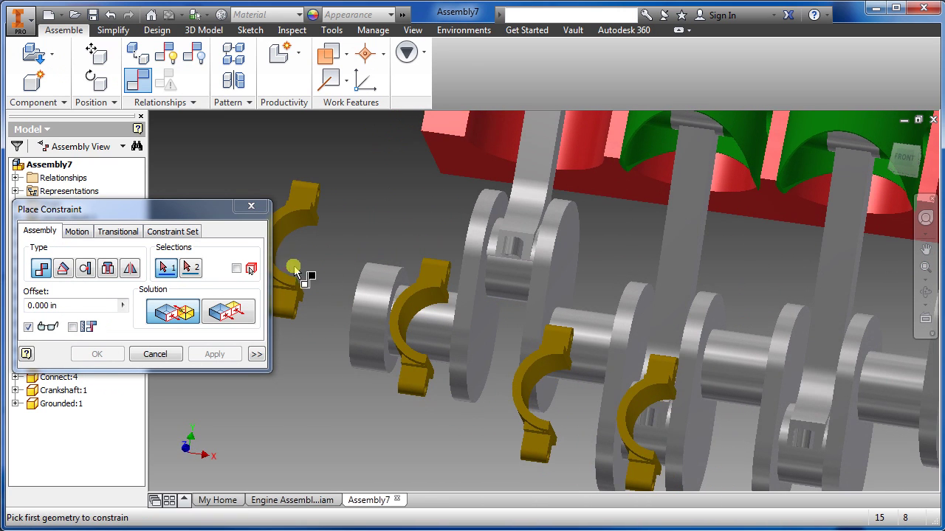
left_click(284, 240)
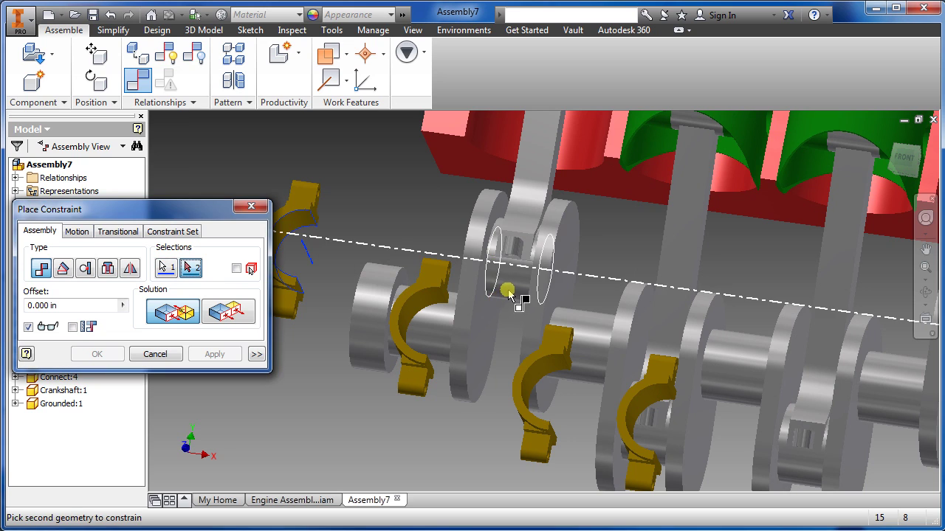
left_click(508, 291)
left_click(215, 355)
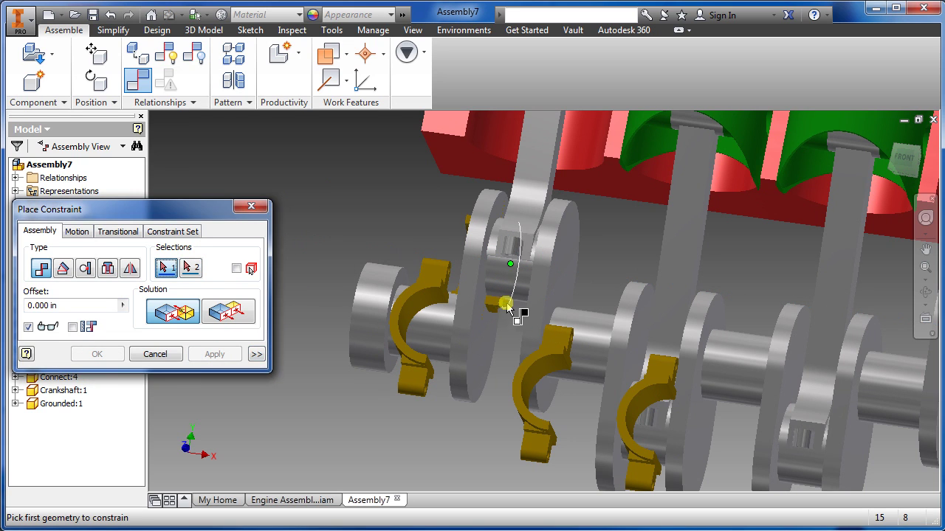
- Test-drag the bearing cap with the crankshaft, then undo the move
left_click(251, 208)
mouse_move(491, 303)
left_mouse_down()
mouse_move(523, 301)
mouse_move(527, 336)
left_mouse_up()
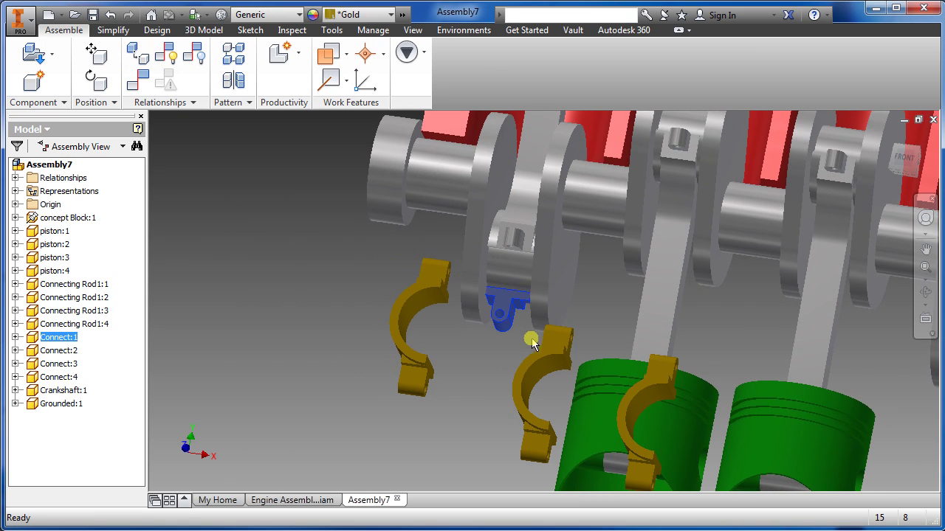
scroll(528, 341, "up", 3)
left_click(110, 15)
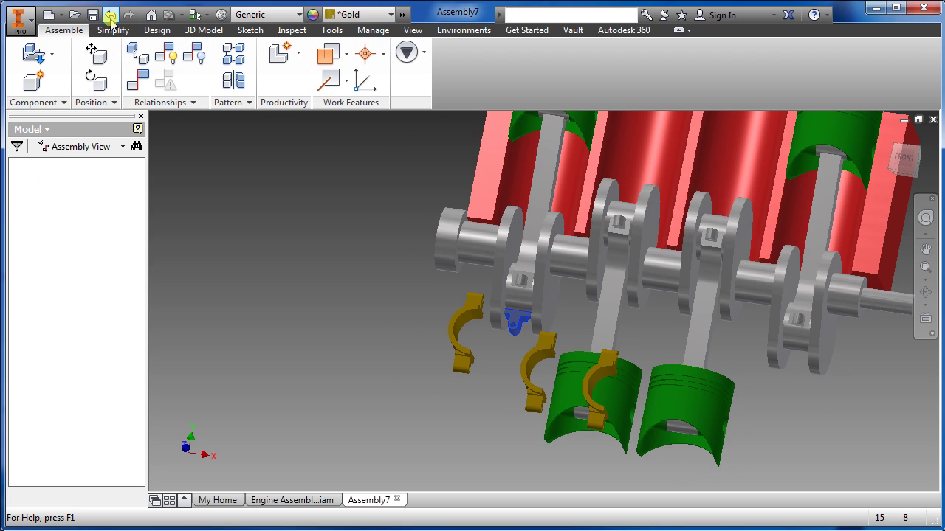
mouse_move(526, 352)
middle_mouse_down("shift")
mouse_move(587, 362)
mouse_move(564, 364)
middle_mouse_up("shift")
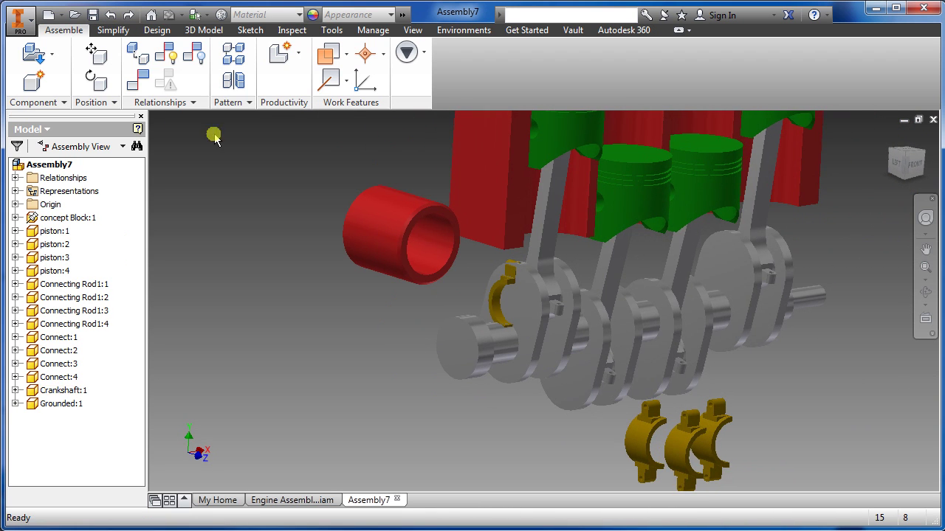
- Mate the yellow pin's axis with the connecting rod bore axis
left_click(131, 85)
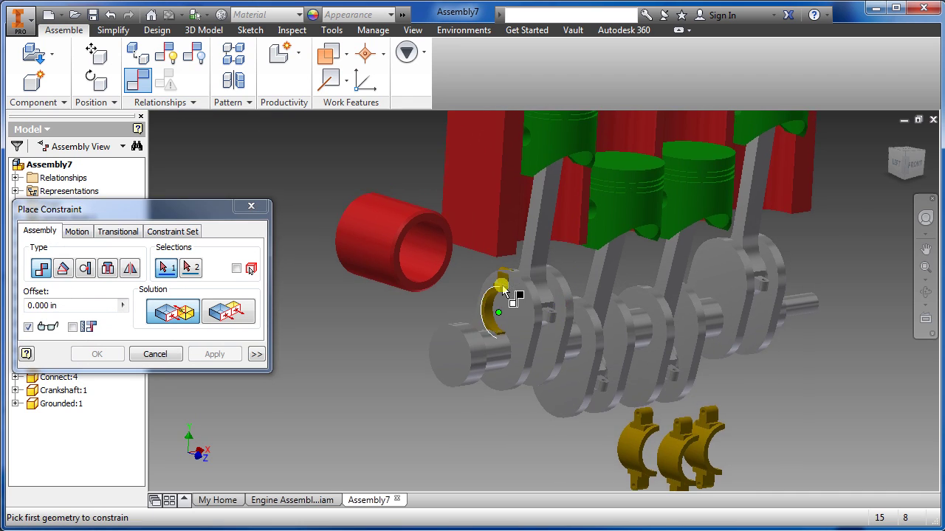
scroll(512, 298, "up", 4)
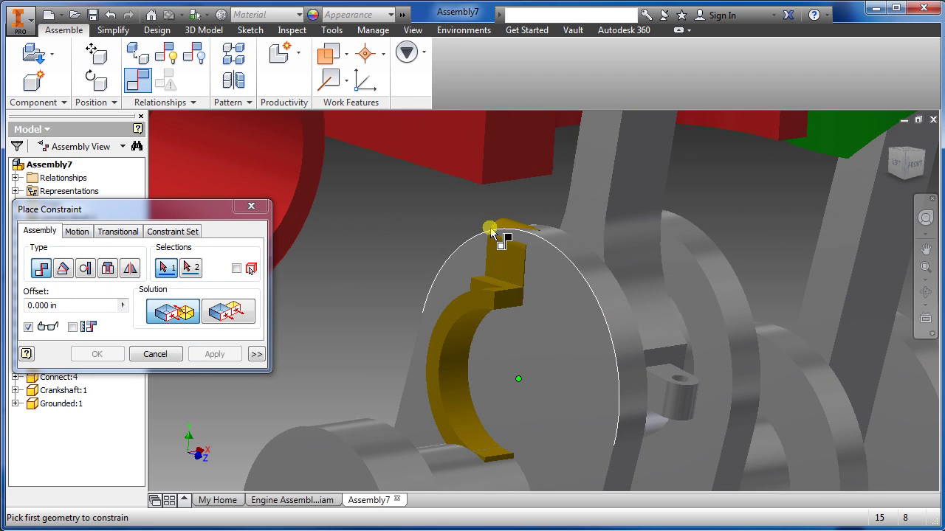
left_click(506, 231)
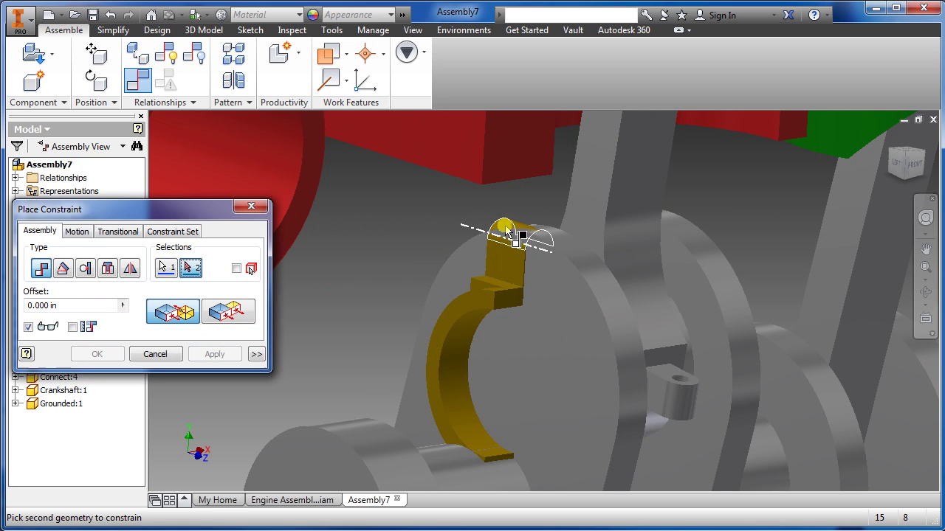
middle_click_drag(506, 232, 569, 369, "shift")
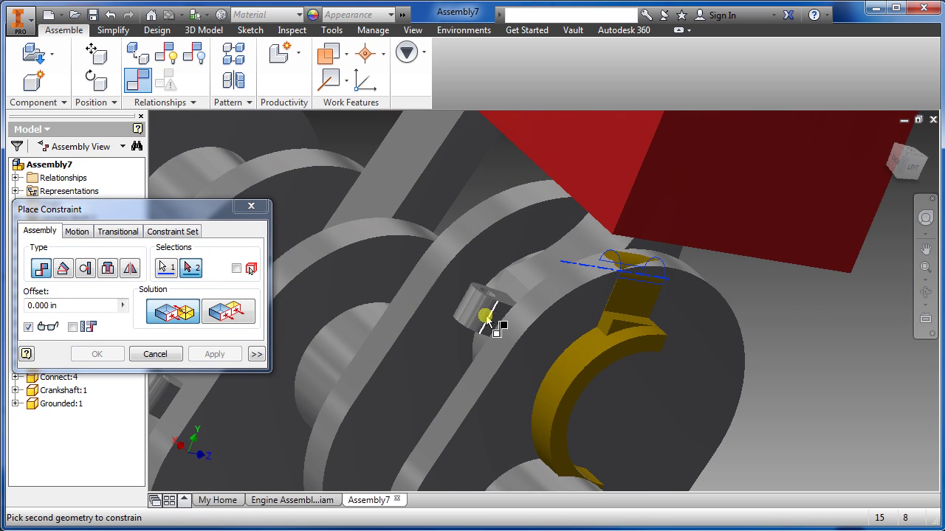
left_click(480, 304)
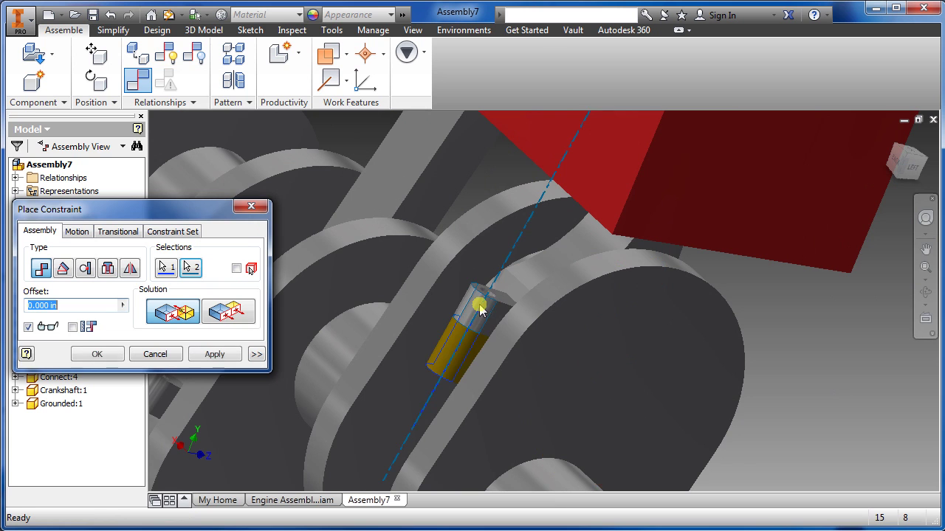
left_click(216, 355)
mouse_move(544, 443)
middle_mouse_down("shift")
mouse_move(507, 418)
mouse_move(548, 444)
mouse_move(460, 414)
mouse_move(565, 473)
mouse_move(468, 401)
mouse_move(428, 403)
mouse_move(460, 433)
mouse_move(423, 392)
middle_mouse_up("shift")
scroll(452, 459, "down", 5)
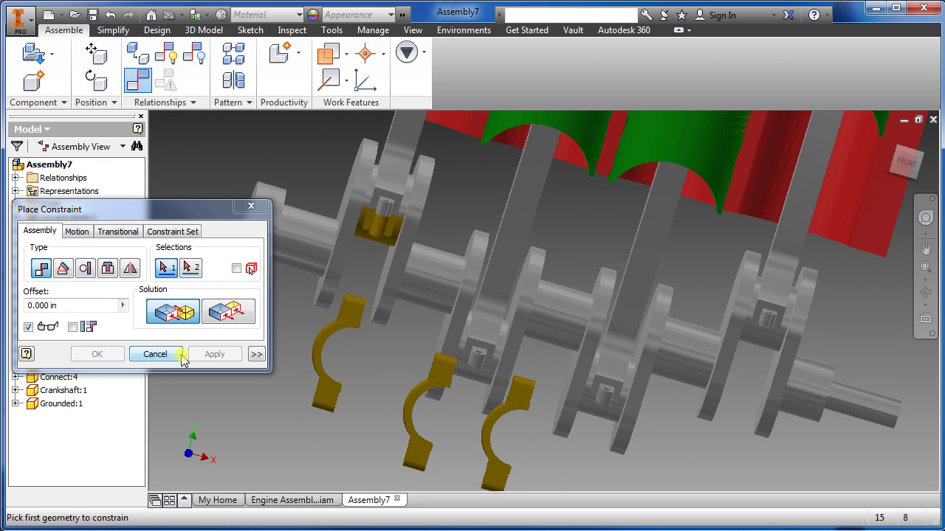
middle_click_drag(367, 405, 317, 355, "shift")
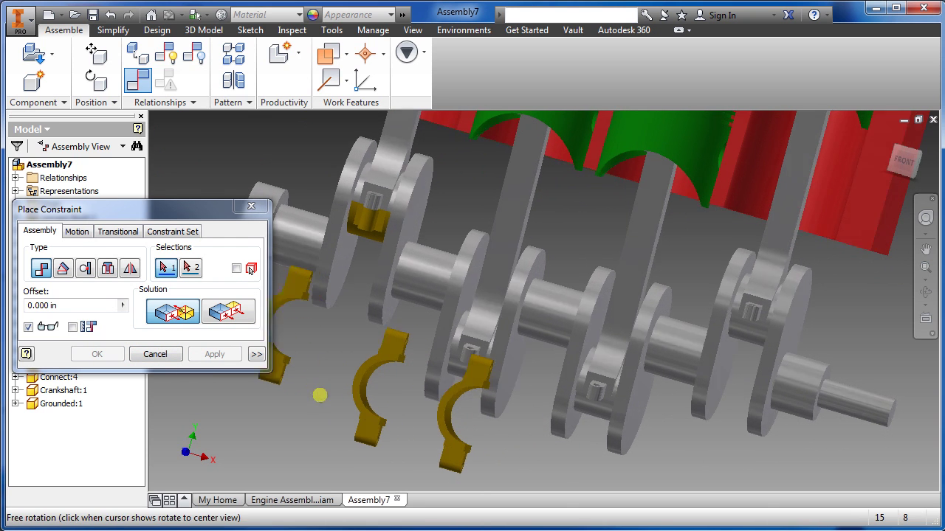
middle_click_drag(286, 319, 460, 386, "shift")
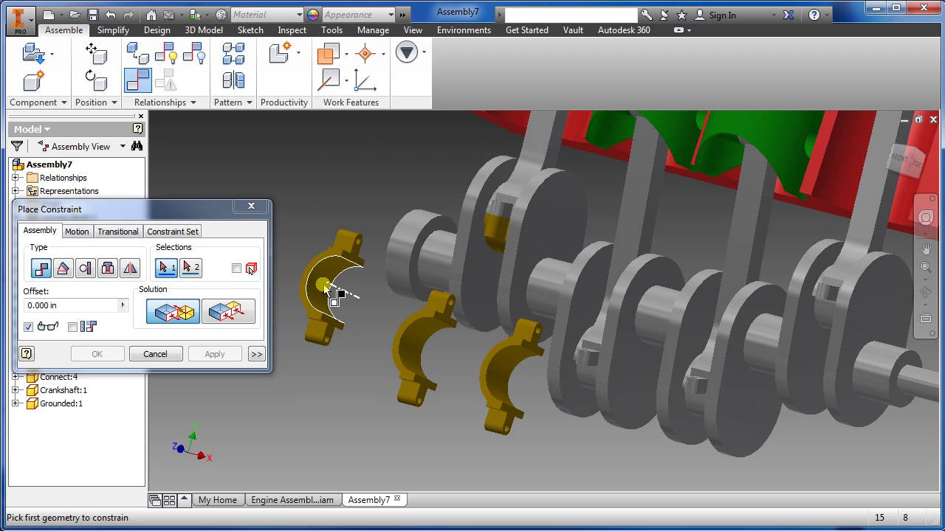
- Seat the first bearing cap on its crankpin and align its bolt hole with the rod hole
left_click(330, 290)
mouse_move(584, 387)
middle_mouse_down("shift")
mouse_move(603, 399)
mouse_move(662, 340)
middle_mouse_up("shift")
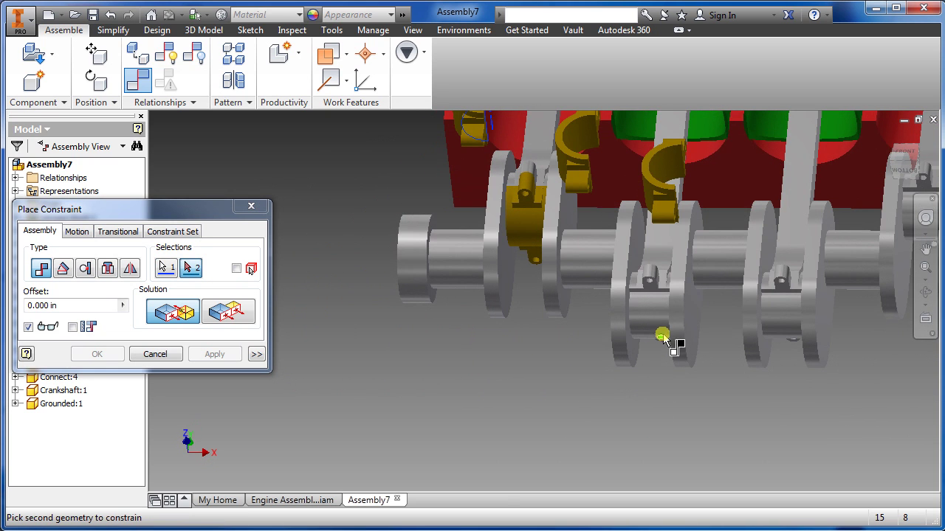
left_click(654, 329)
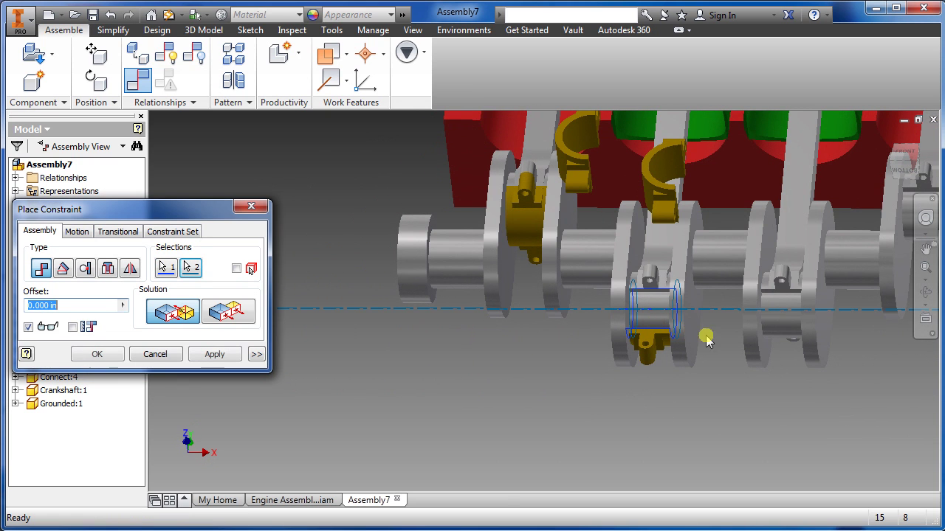
left_click(210, 362)
scroll(628, 355, "down", 3)
left_click(639, 376)
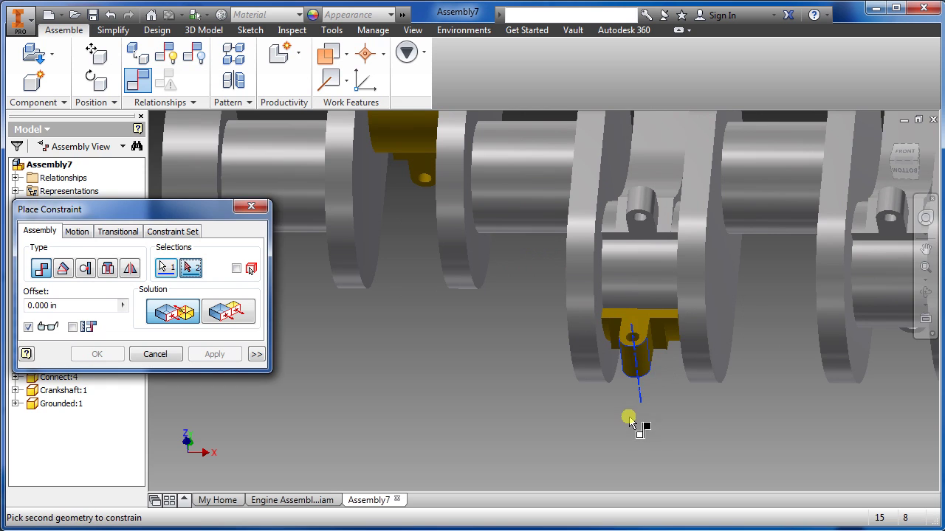
scroll(629, 421, "up", 5)
scroll(645, 360, "down", 5)
left_click(639, 336)
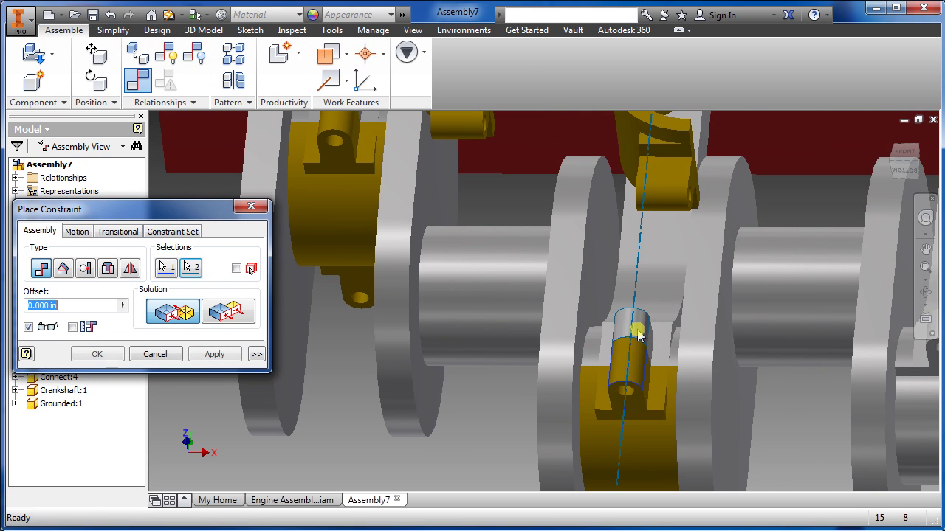
left_click(215, 354)
scroll(280, 390, "up", 3)
scroll(281, 390, "up", 2)
scroll(491, 409, "up", 1)
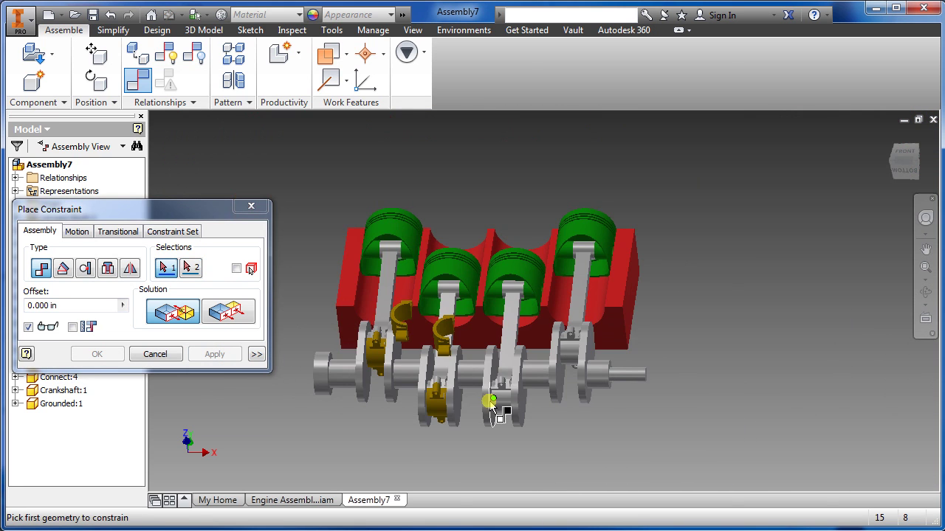
scroll(414, 395, "down", 1)
scroll(383, 395, "down", 3)
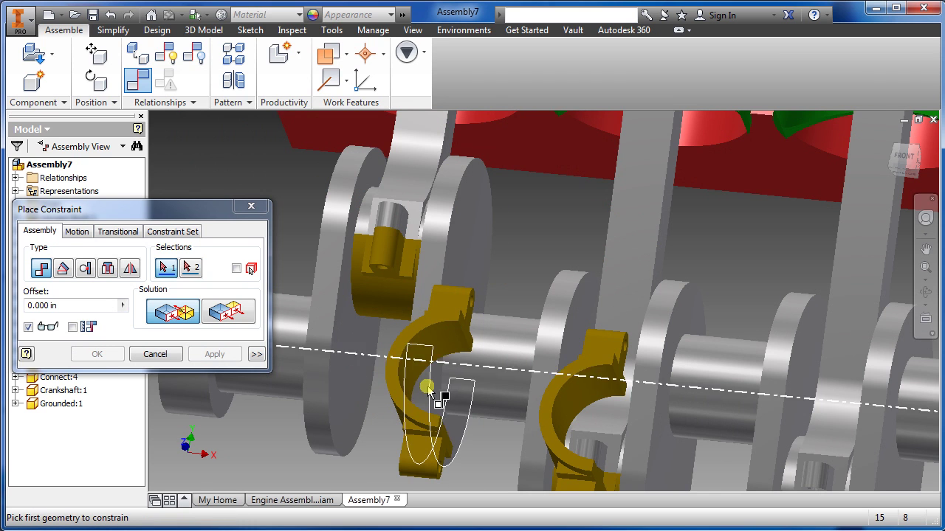
- Seat the second cap on its crank journal and align its bolt hole with the rod
left_click(424, 388)
scroll(452, 394, "up", 2)
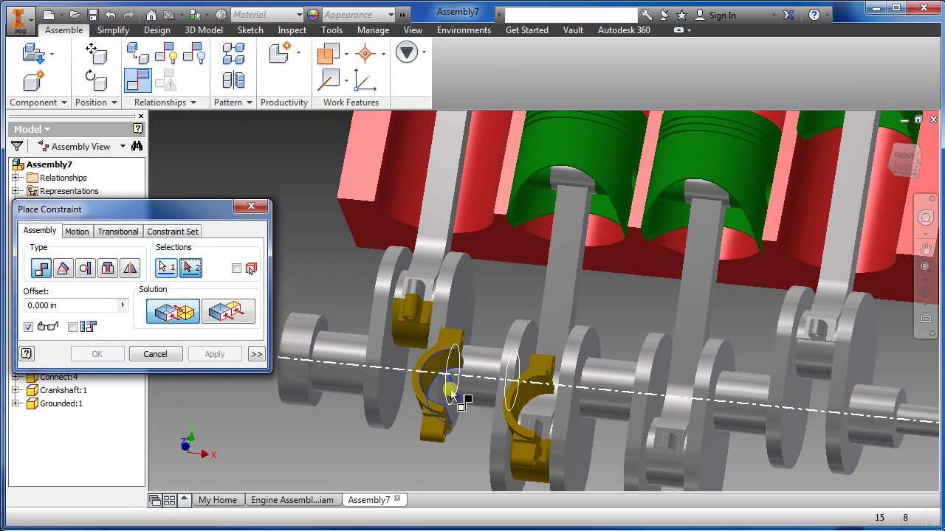
left_click(668, 456)
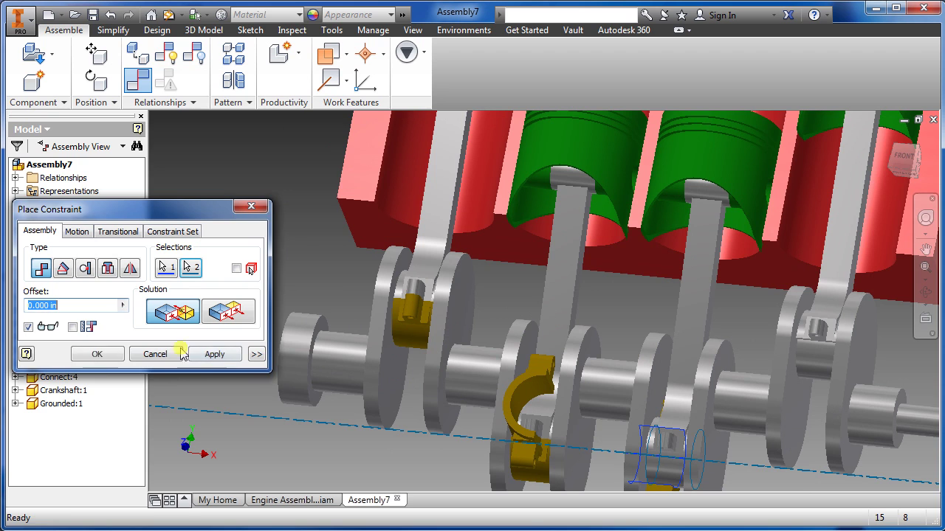
left_click(214, 355)
scroll(618, 416, "down", 2)
scroll(616, 445, "down", 2)
scroll(640, 441, "down", 1)
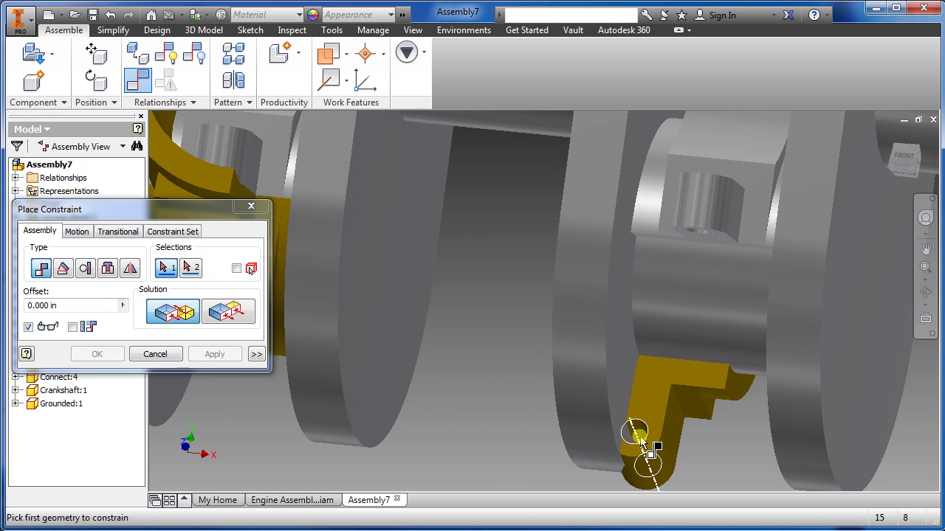
left_click(641, 436)
left_click(715, 226)
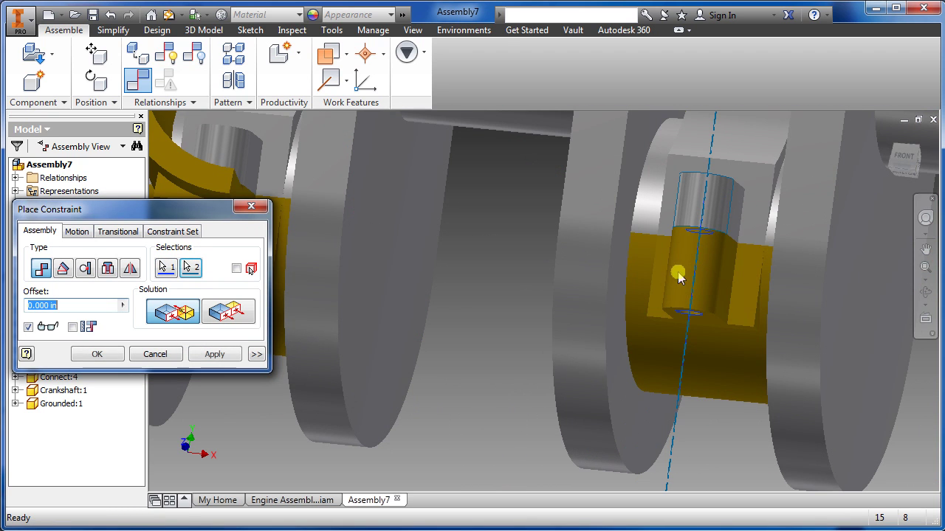
left_click(214, 354)
scroll(310, 405, "up", 3)
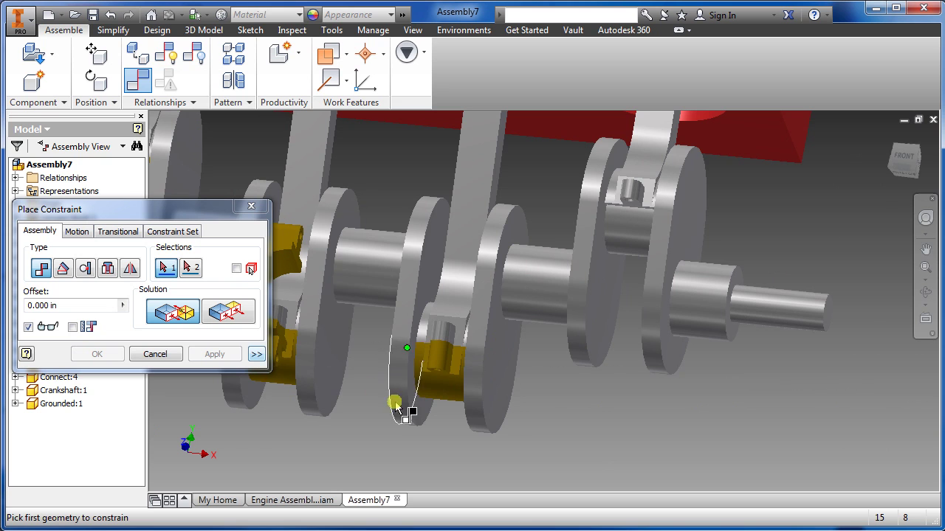
scroll(406, 425, "up", 3)
scroll(513, 413, "up", 2)
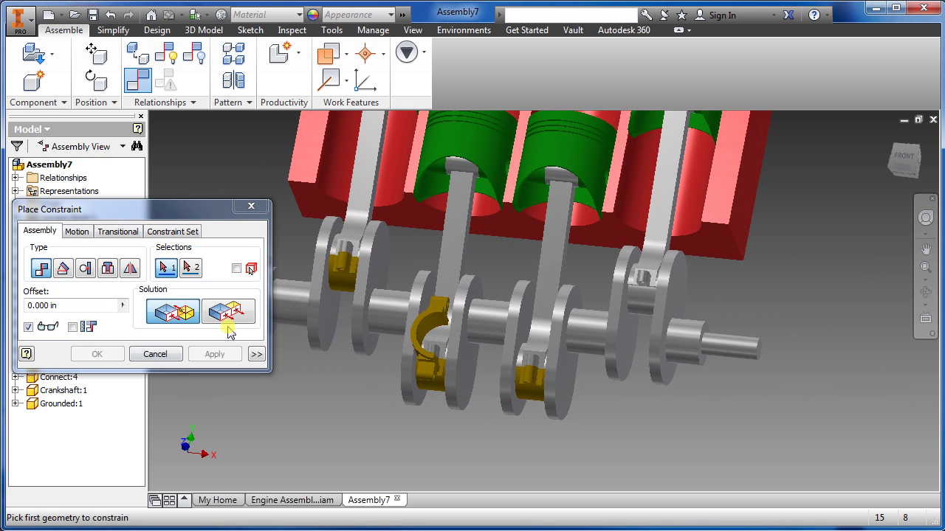
- Seat the third cap on its crank journal and align its bolt hole with the rod
middle_click_drag(433, 421, 421, 443, "shift")
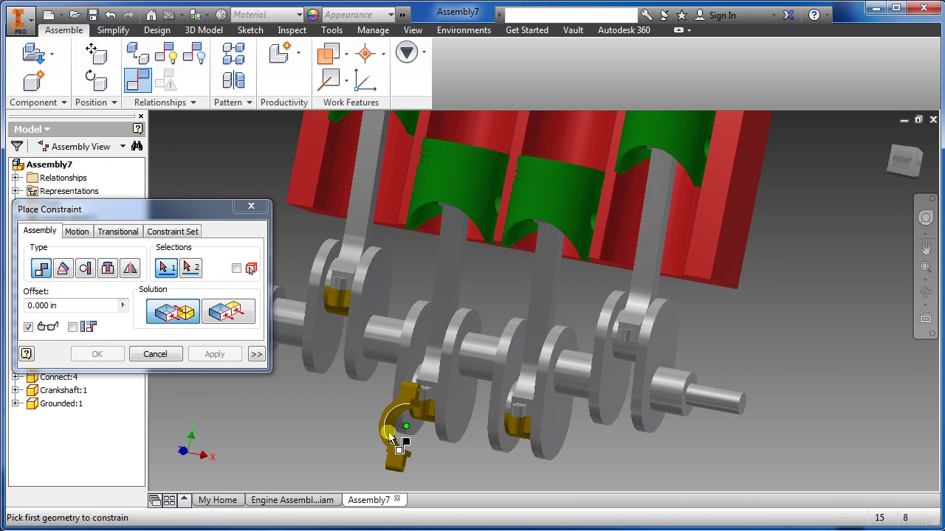
left_click(396, 437)
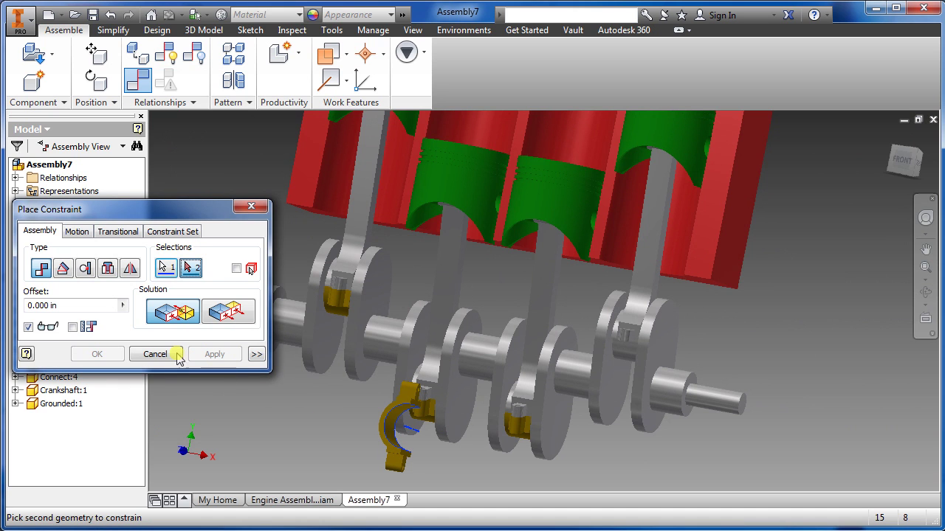
left_click(625, 353)
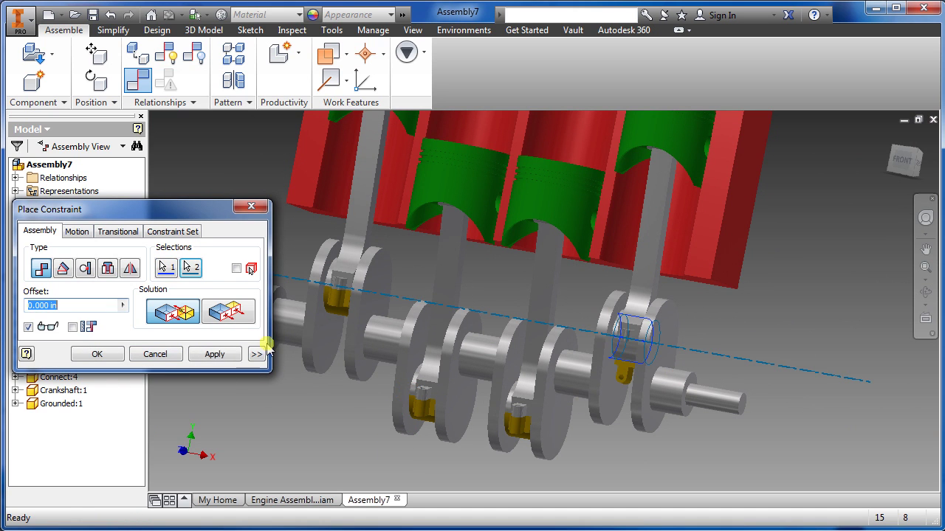
left_click(213, 354)
scroll(598, 392, "down", 3)
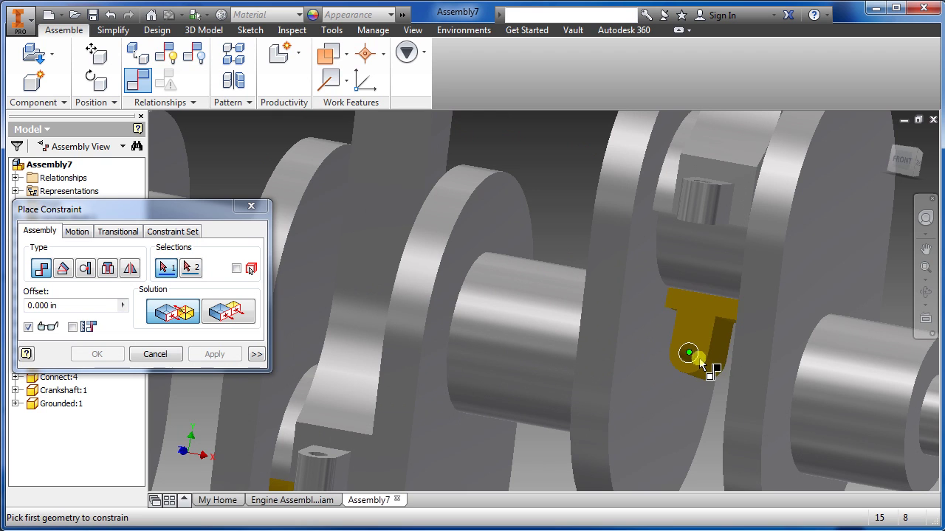
left_click(700, 375)
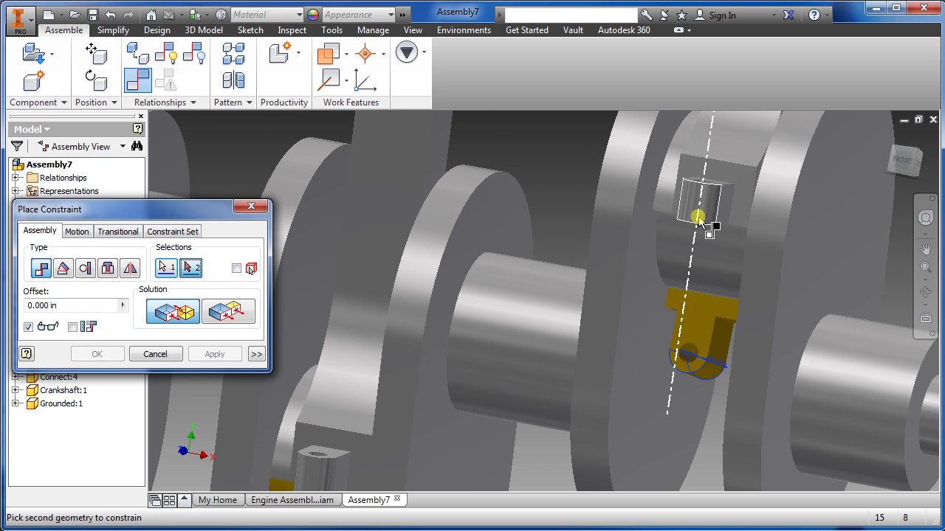
left_click(700, 223)
left_click(213, 354)
scroll(453, 406, "up", 5)
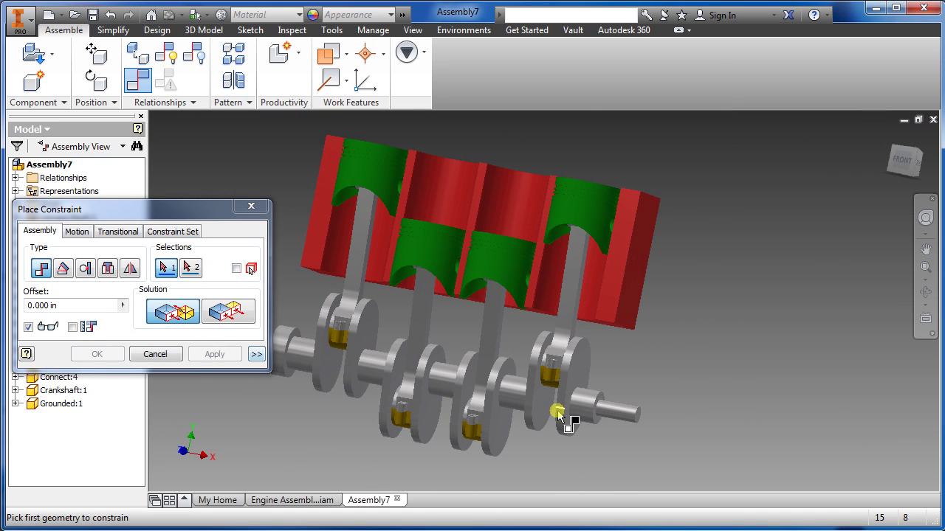
- Orbit the engine, switch to the left side view, and stop placing constraints
mouse_move(566, 416)
middle_mouse_down("shift")
mouse_move(515, 420)
mouse_move(577, 433)
middle_mouse_up("shift")
mouse_move(529, 340)
middle_mouse_down("shift")
mouse_move(462, 348)
mouse_move(576, 325)
middle_mouse_up("shift")
left_click(914, 167)
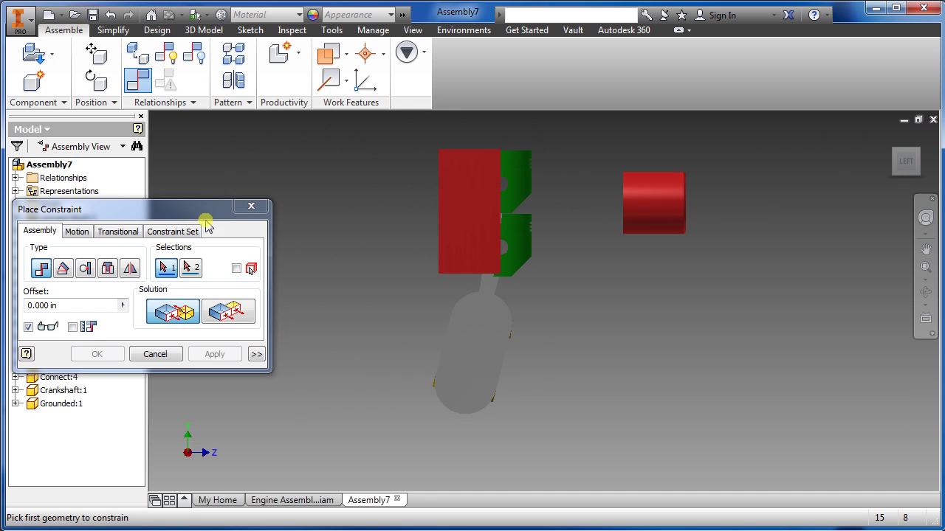
left_click(251, 206)
- Drag the crankshaft to test its freedom, then orbit to an isometric view and zoom out
left_click_drag(473, 369, 487, 372)
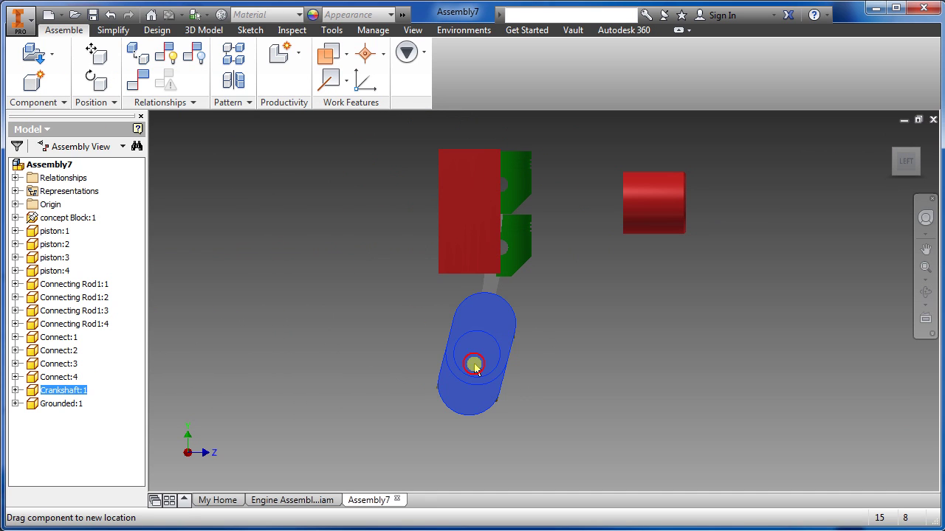
left_click(625, 363)
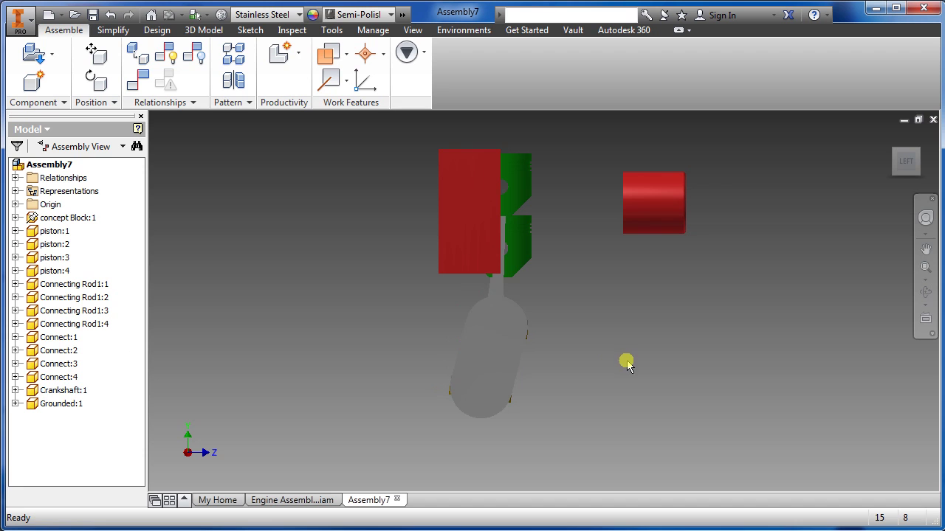
middle_click_drag(607, 399, 277, 307, "shift")
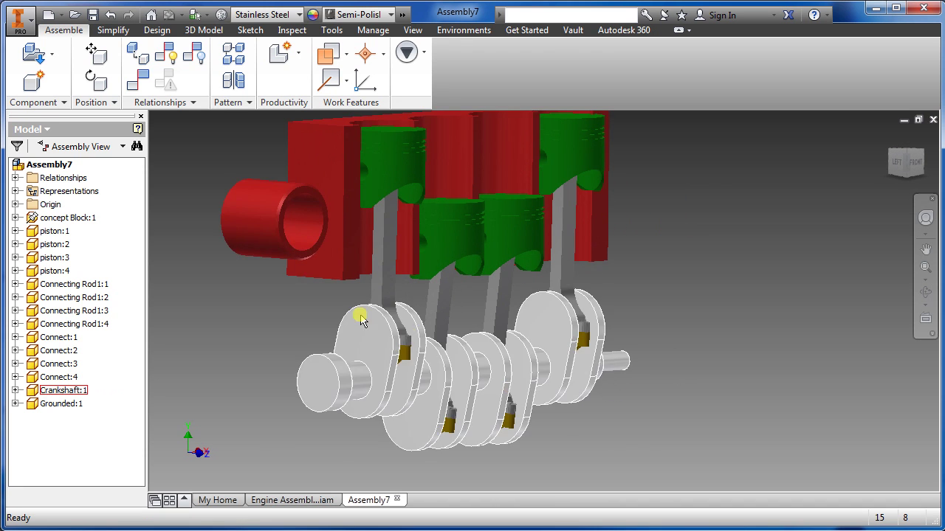
scroll(277, 307, "up", 3)
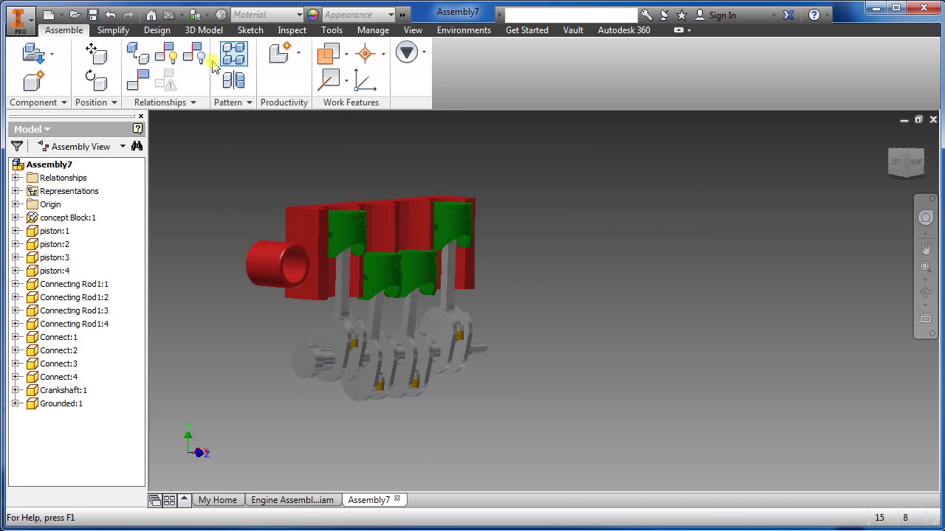
- Mate the red cylinder's axis to the crankshaft axis, then orbit to the front view
left_click(137, 80)
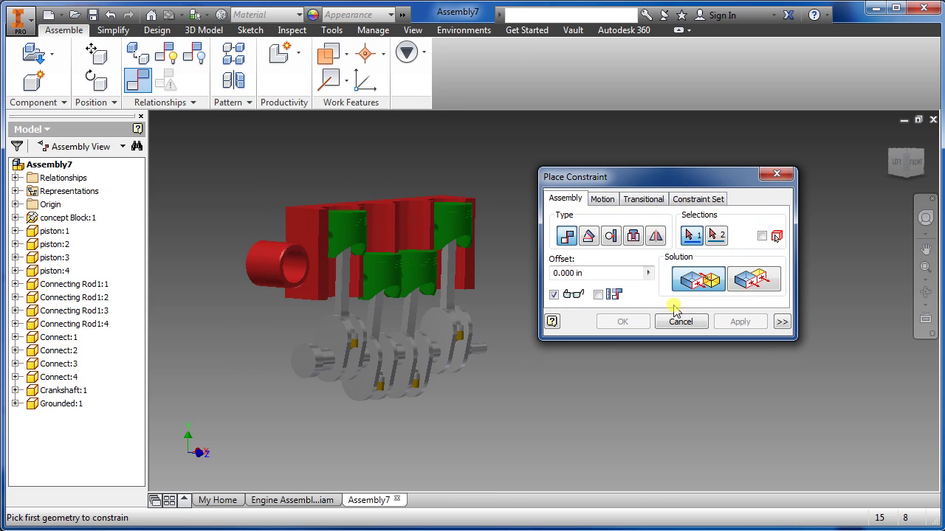
left_click(262, 272)
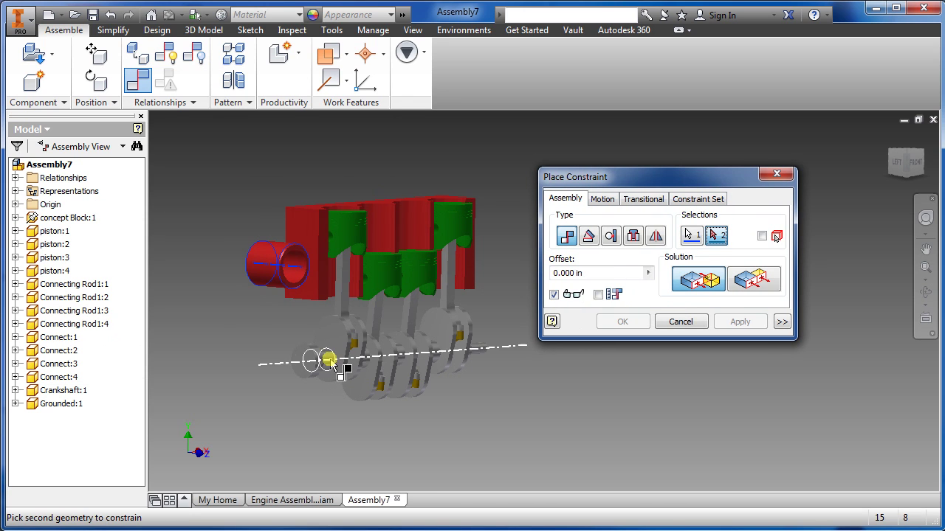
left_click(329, 362)
left_click(740, 322)
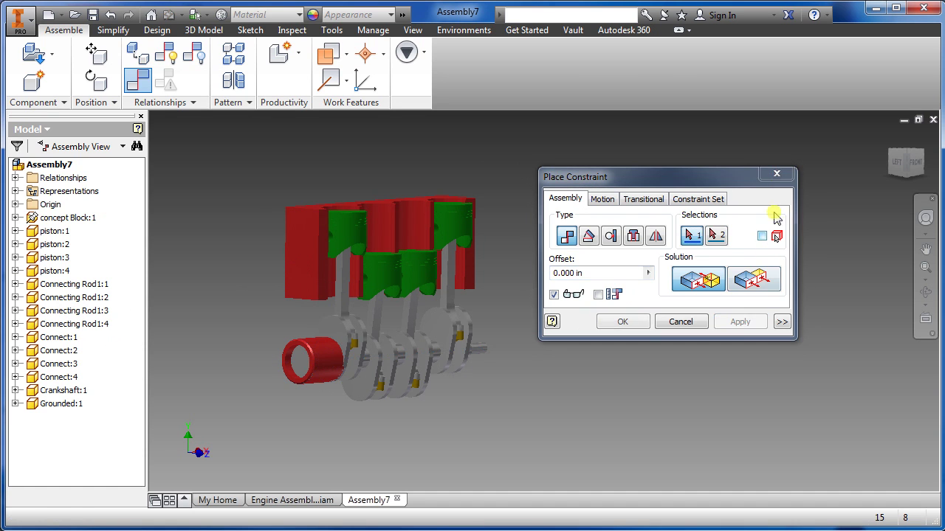
key("Escape")
middle_click_drag(384, 397, 318, 387, "shift")
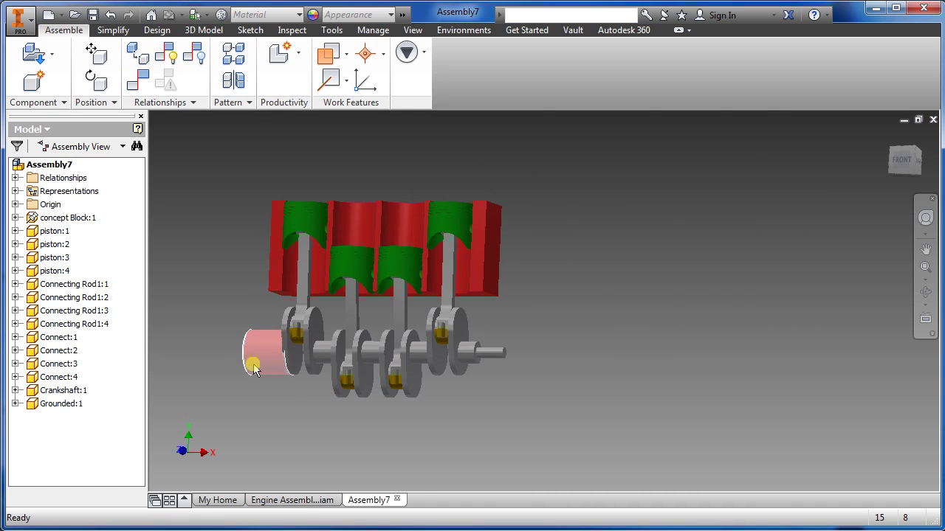
- Nudge the red cylinder left, then flush its circular end edge to the shaft's edge
scroll(228, 352, "up", 5)
left_click(244, 358)
left_click_drag(243, 358, 218, 357)
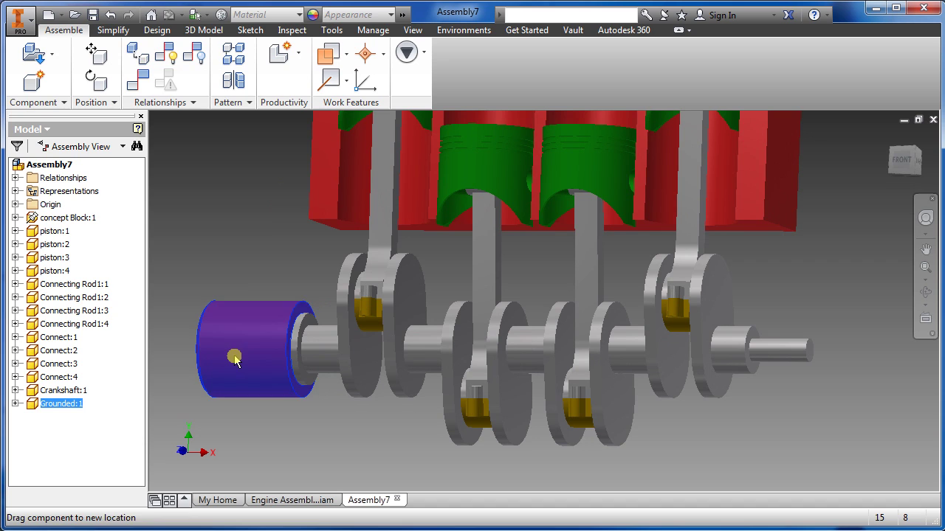
left_click(137, 79)
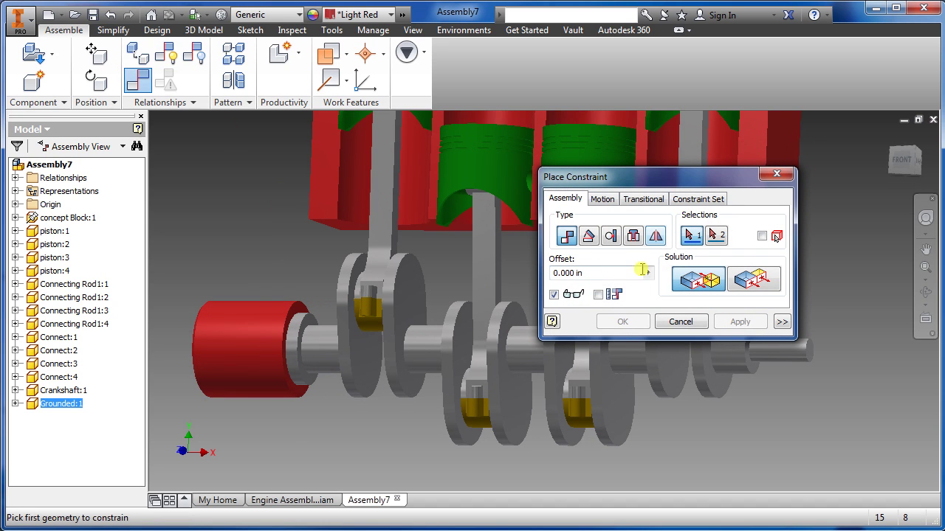
left_click(751, 289)
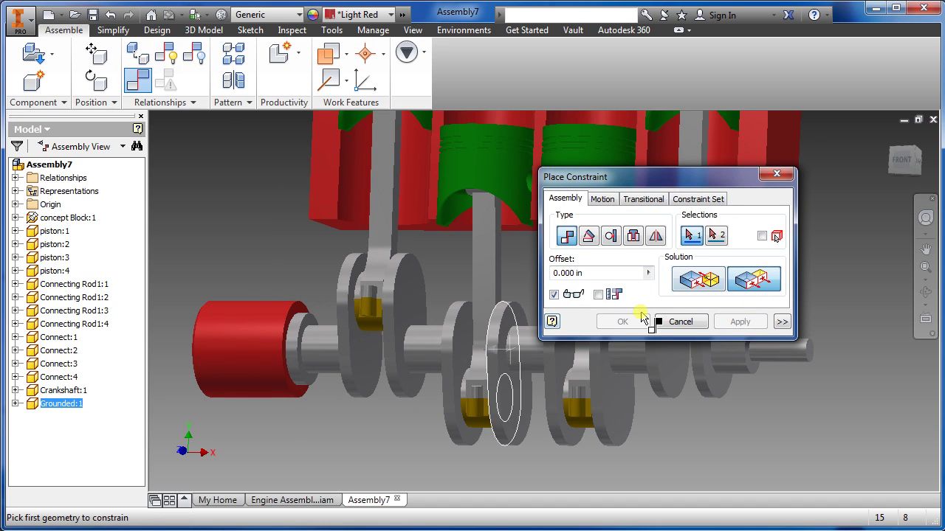
scroll(276, 375, "up", 3)
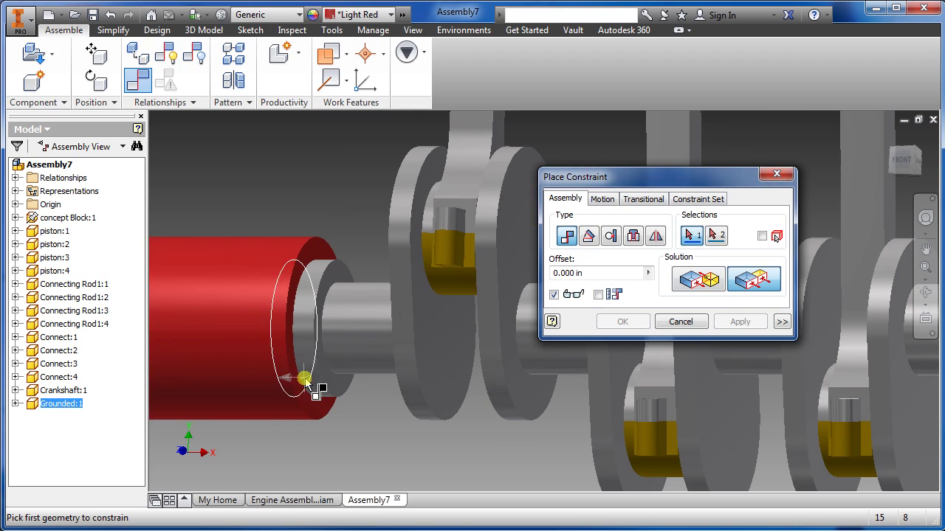
left_click(302, 382)
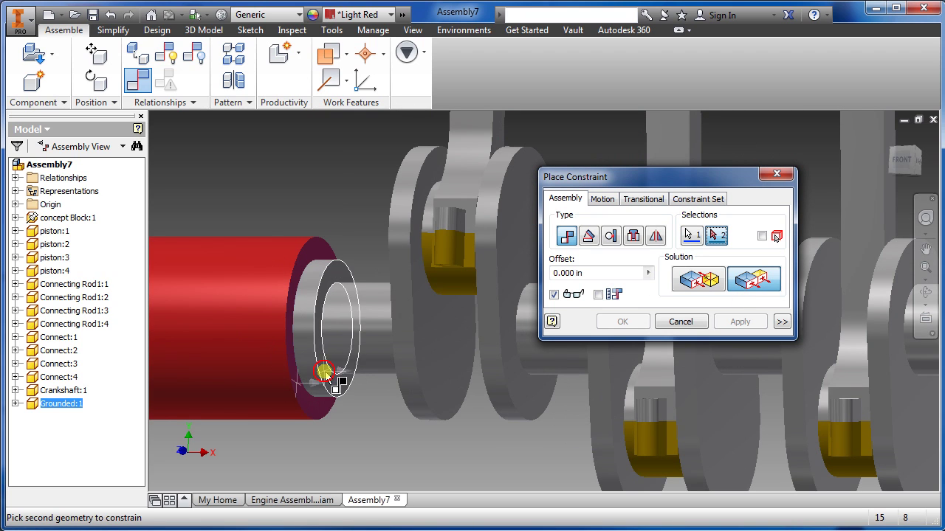
left_click(325, 372)
left_click(740, 321)
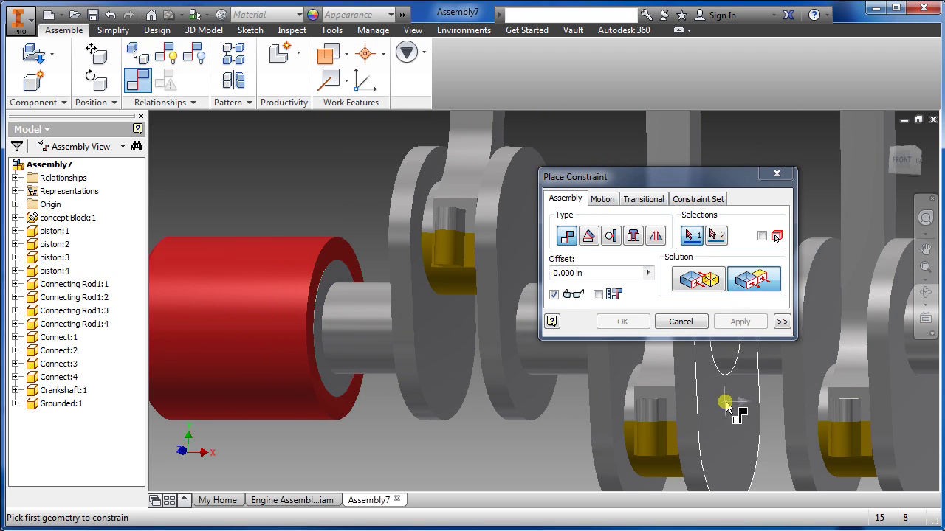
scroll(726, 402, "down", 3)
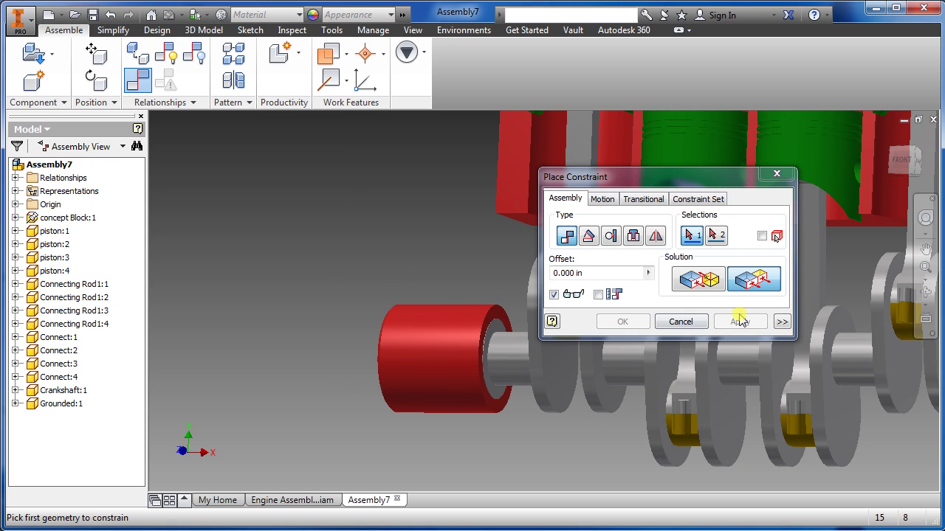
- Mark the Grounded:1 cylinder as Grounded from its browser context menu
left_click(689, 322)
left_click(46, 404)
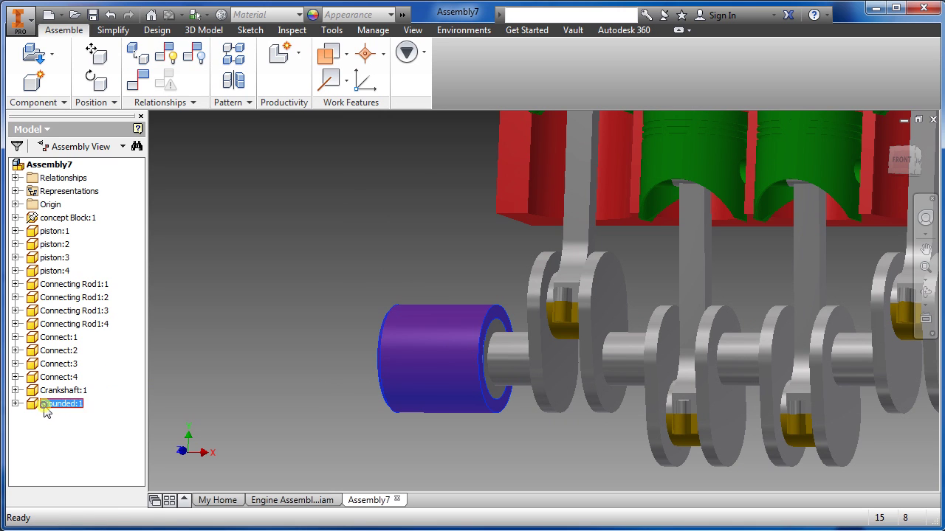
right_click(44, 411)
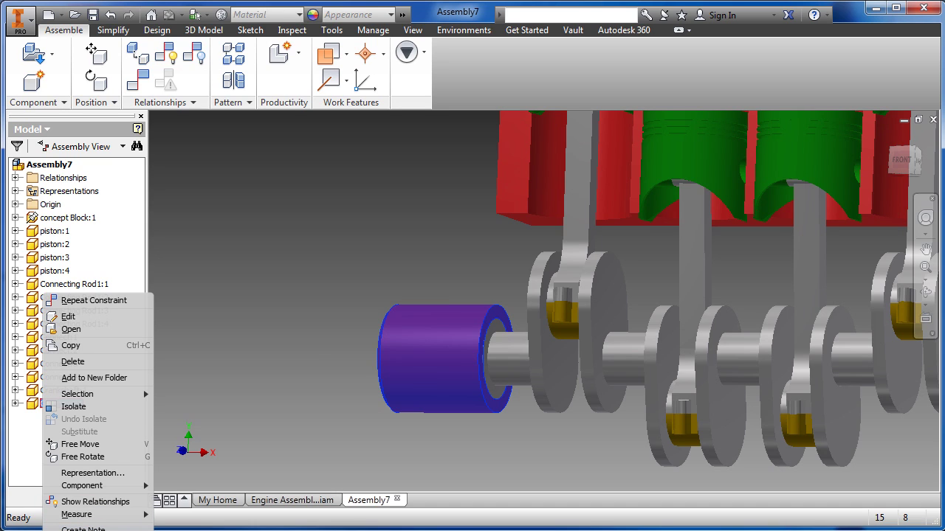
left_click(195, 15)
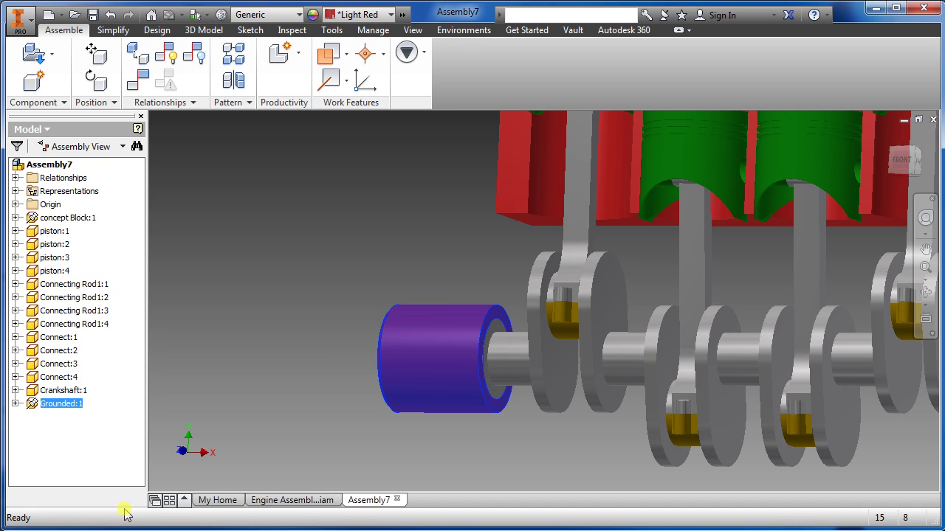
right_click(60, 404)
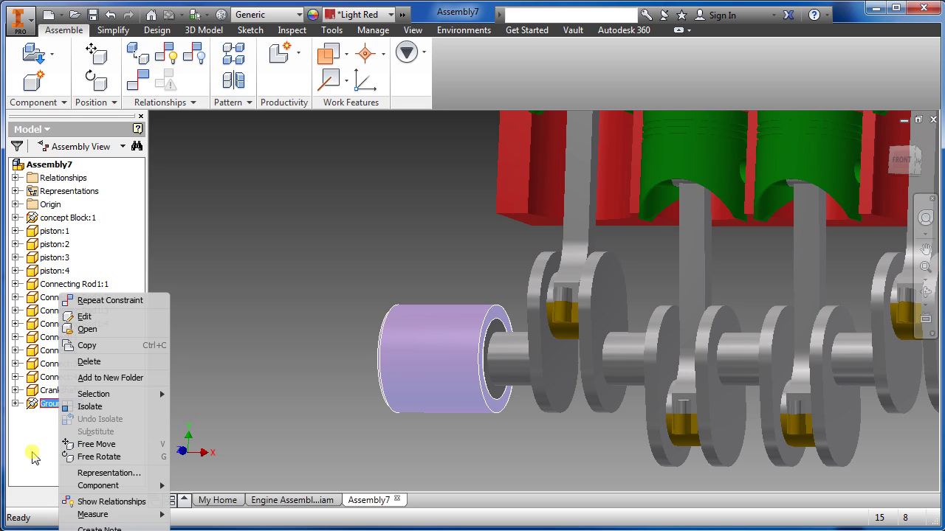
left_click(33, 457)
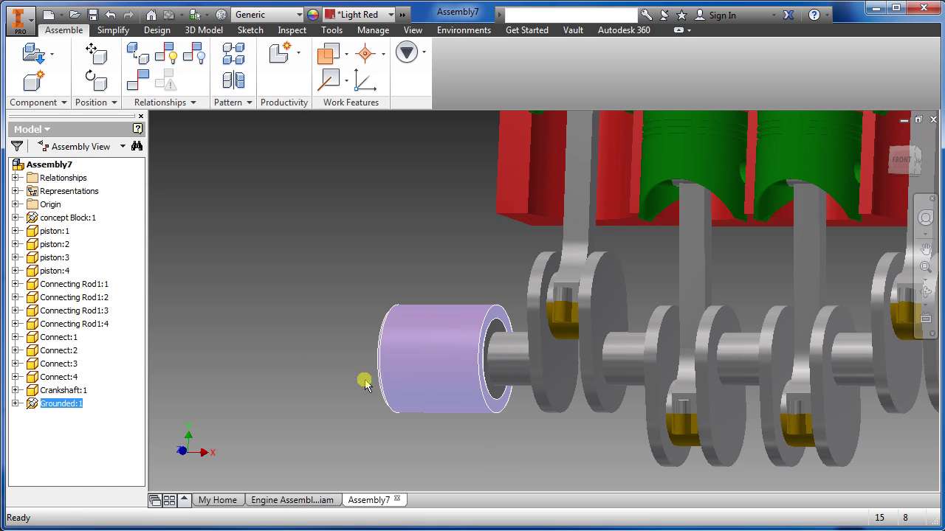
- Orbit to a three-quarter view and start a new constraint
scroll(485, 407, "down", 5)
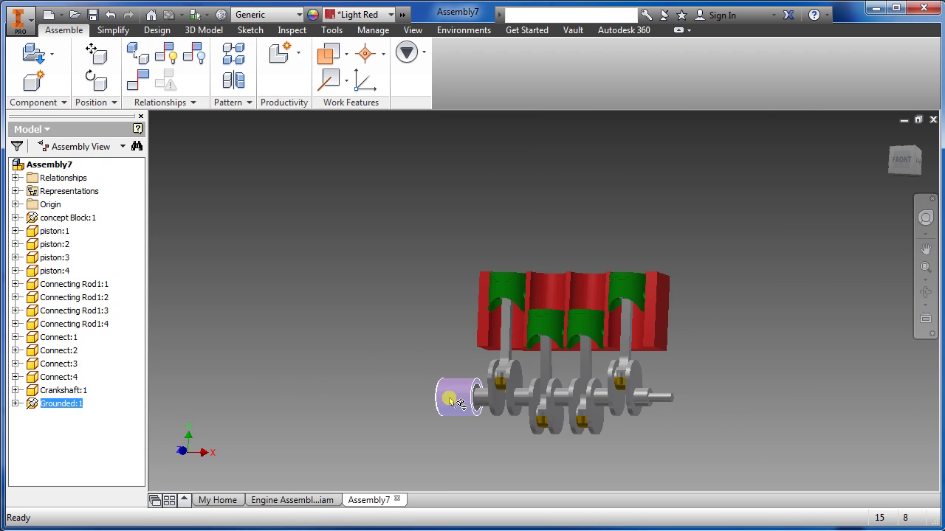
mouse_move(544, 405)
middle_mouse_down("shift")
mouse_move(516, 440)
mouse_move(525, 441)
middle_mouse_up("shift")
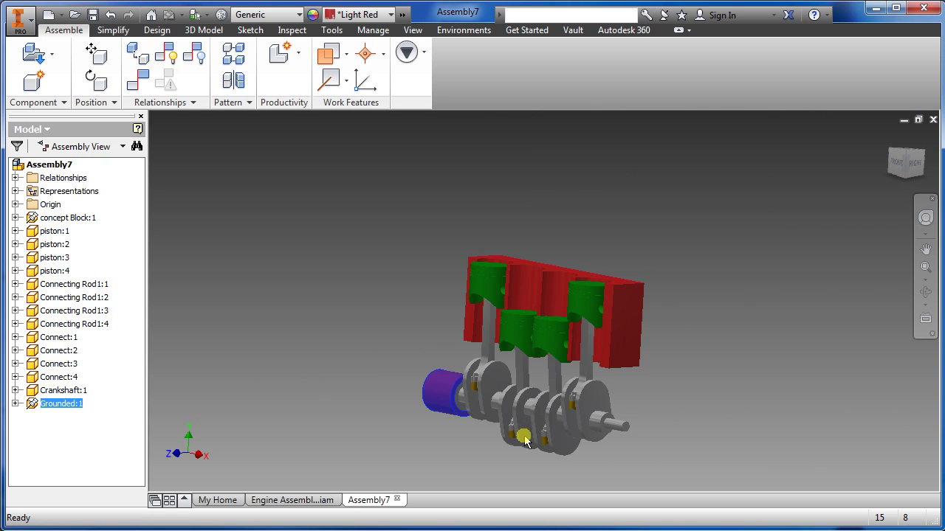
scroll(521, 437, "up", 3)
scroll(517, 432, "down", 3)
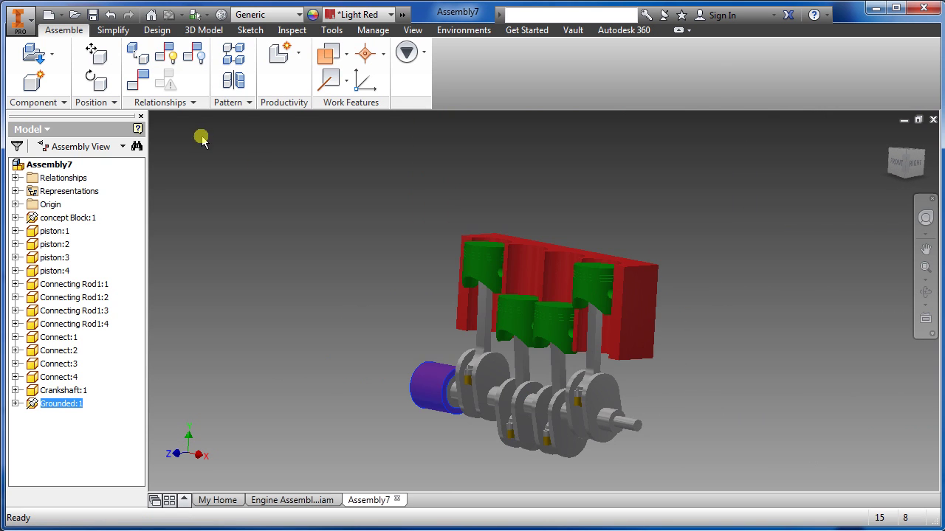
left_click(143, 85)
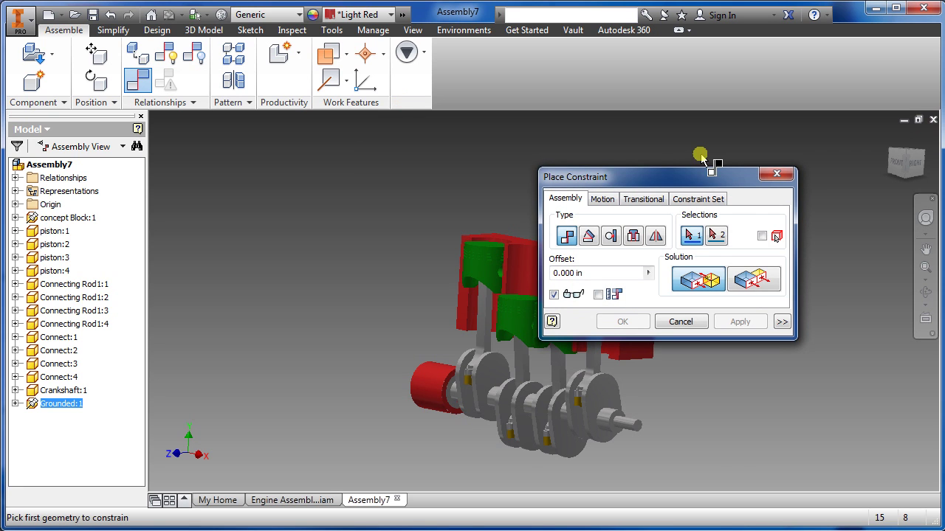
- Switch the constraint to Angle and pick the Grounded:1 cylinder's X Axis first
left_click_drag(684, 173, 614, 56)
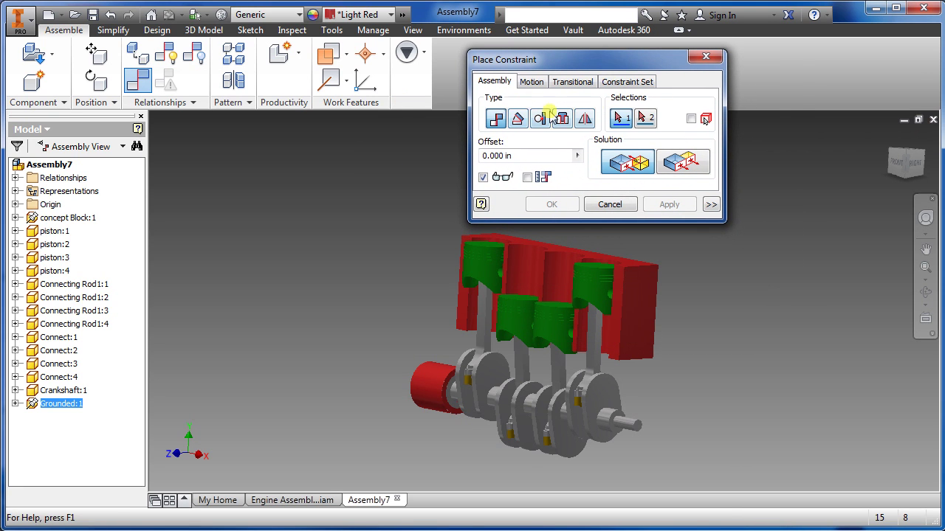
left_click(520, 122)
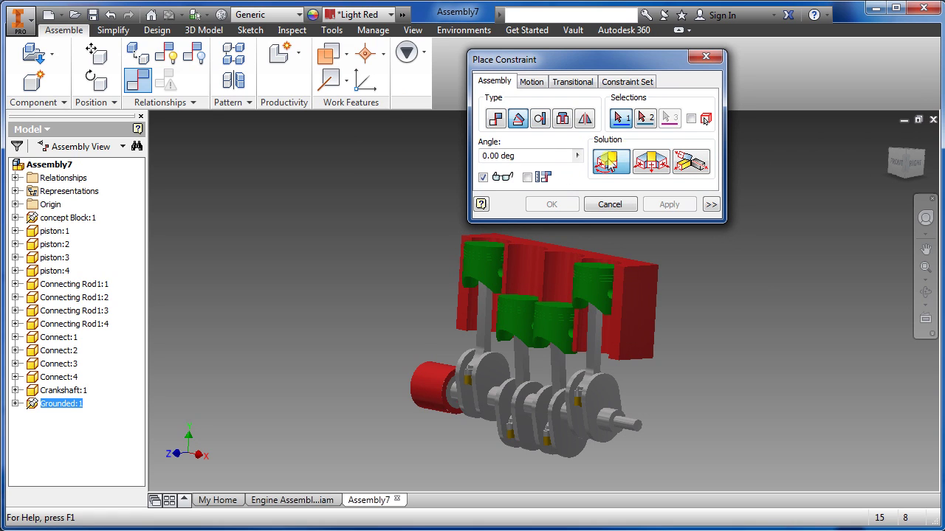
scroll(399, 382, "down", 3)
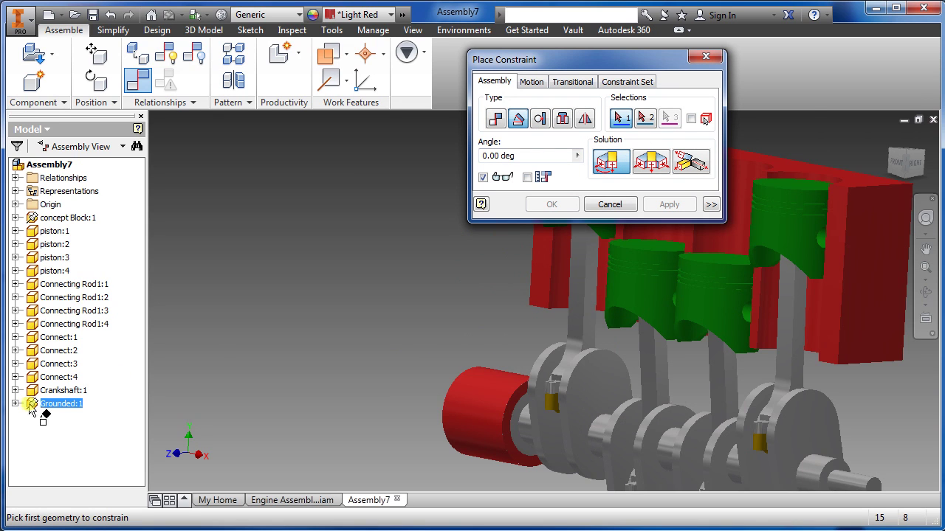
scroll(414, 399, "up", 3)
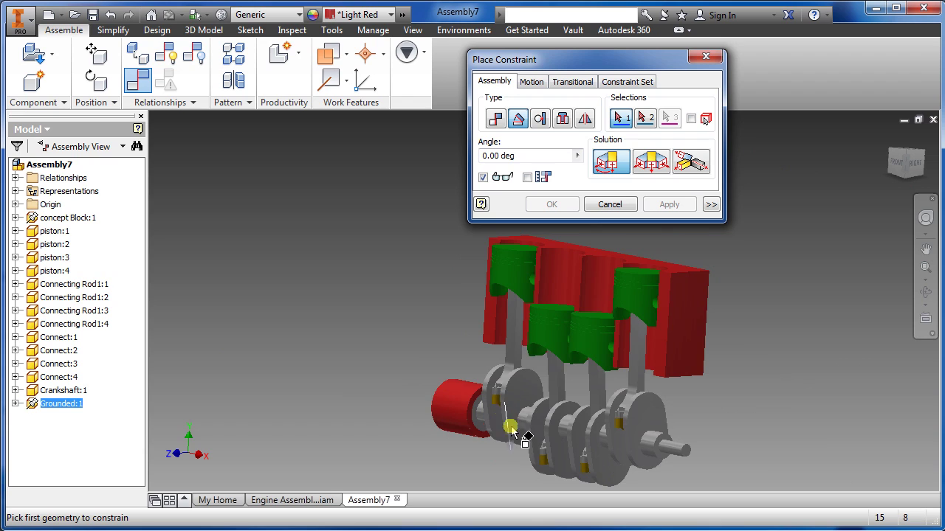
scroll(538, 465, "down", 3)
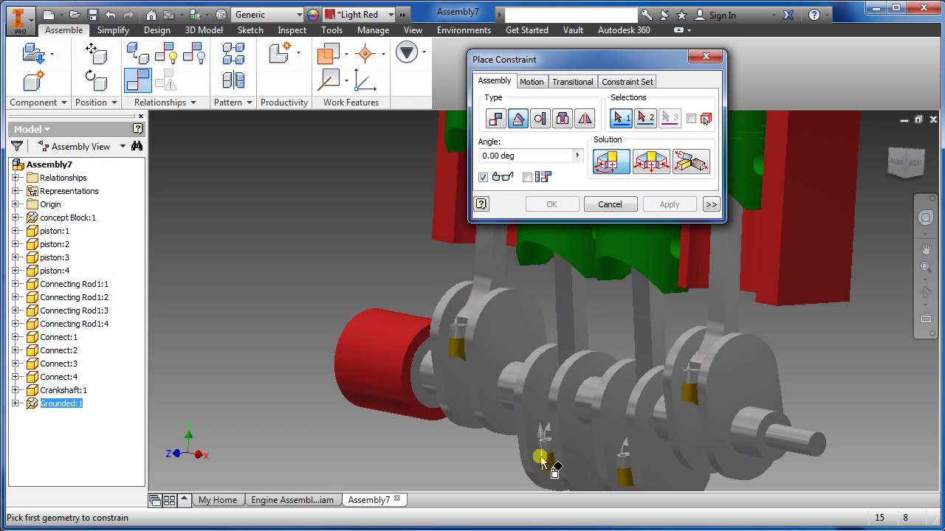
left_click(15, 404)
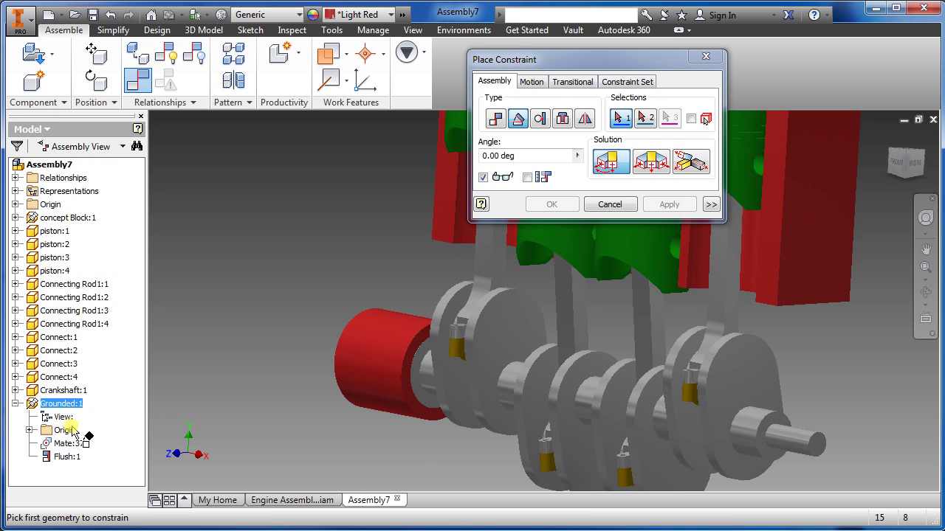
left_click(28, 431)
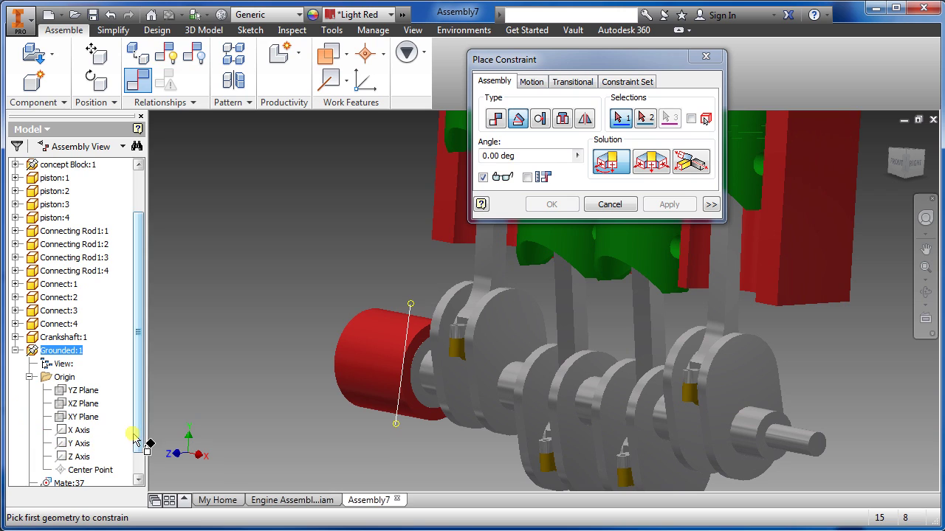
left_click_drag(136, 437, 138, 454)
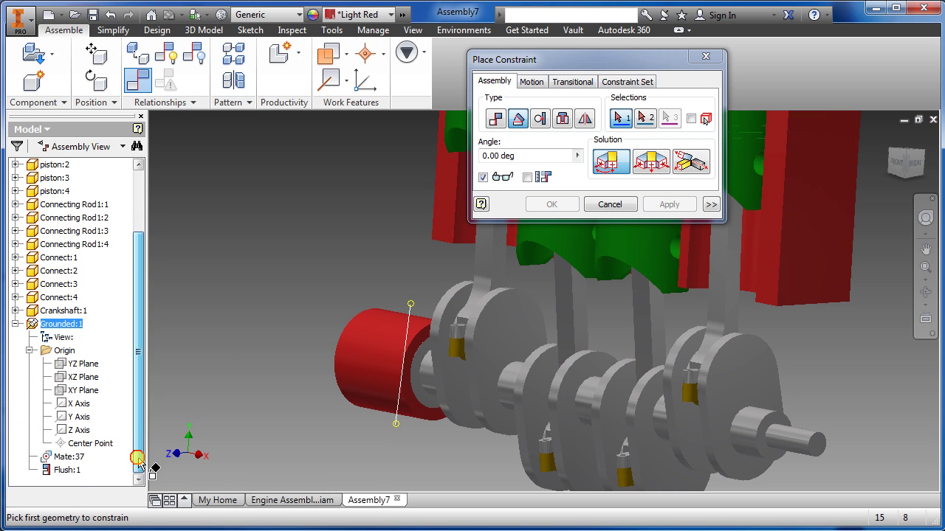
left_click(81, 378)
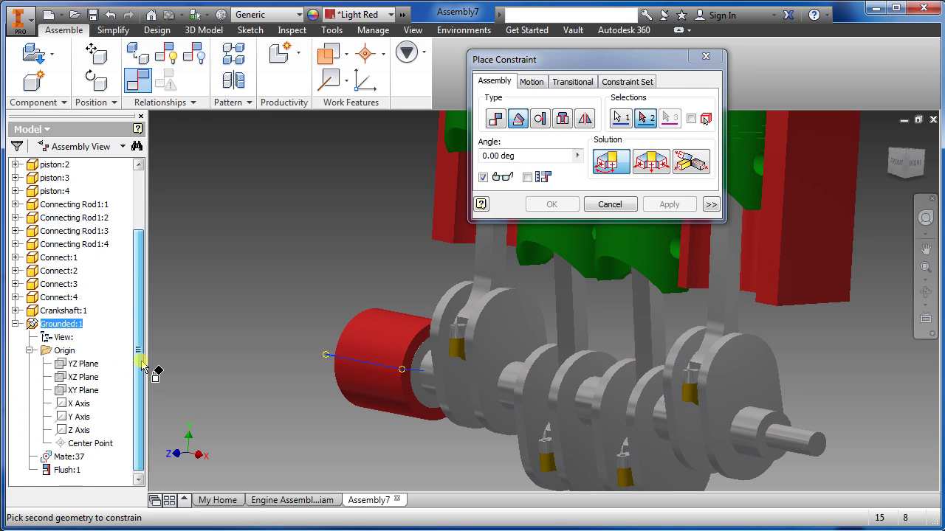
- Pick the crankshaft's XZ Plane as second reference and apply at 0.00 deg
left_click_drag(137, 367, 138, 355)
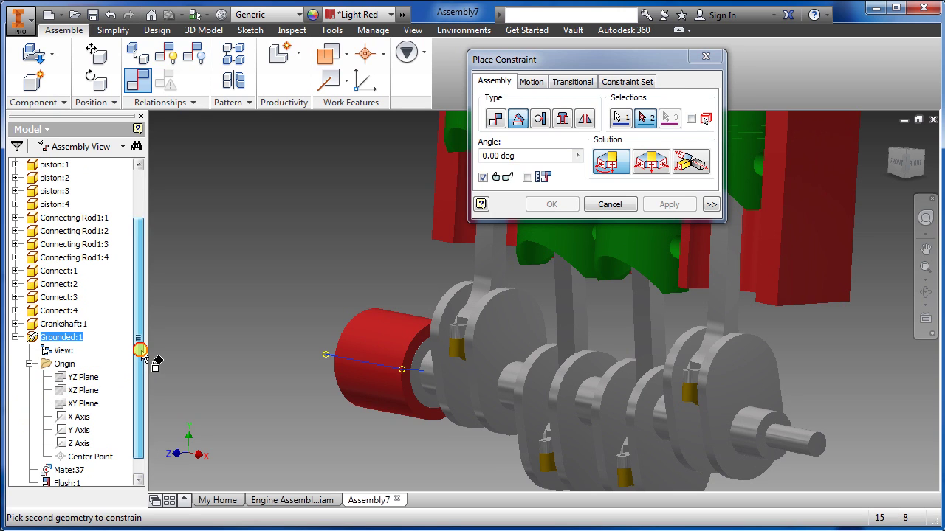
left_click(15, 324)
left_click_drag(139, 354, 139, 383)
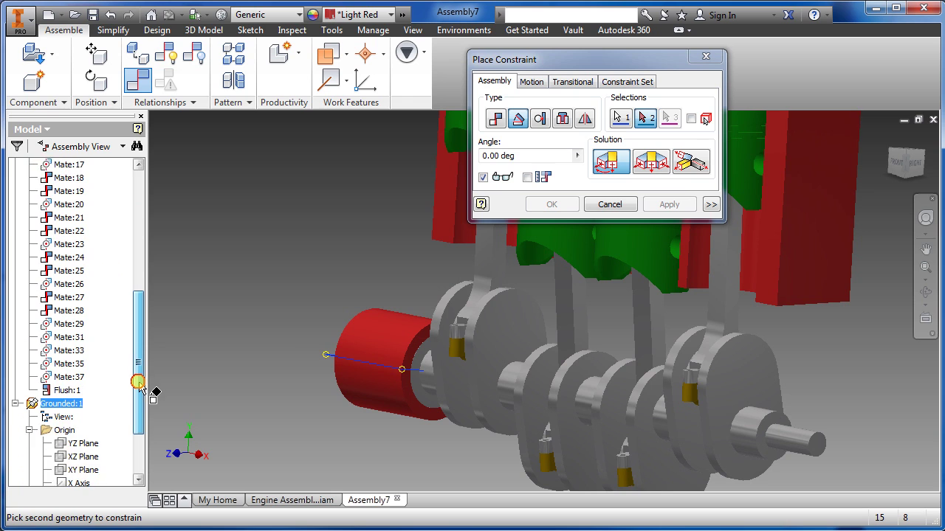
left_click_drag(139, 382, 130, 317)
left_click(29, 271)
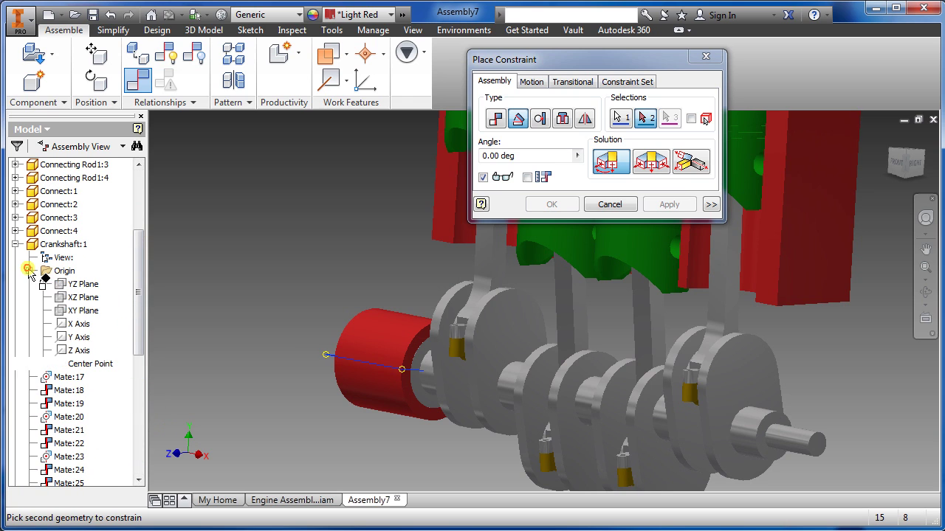
left_click(67, 298)
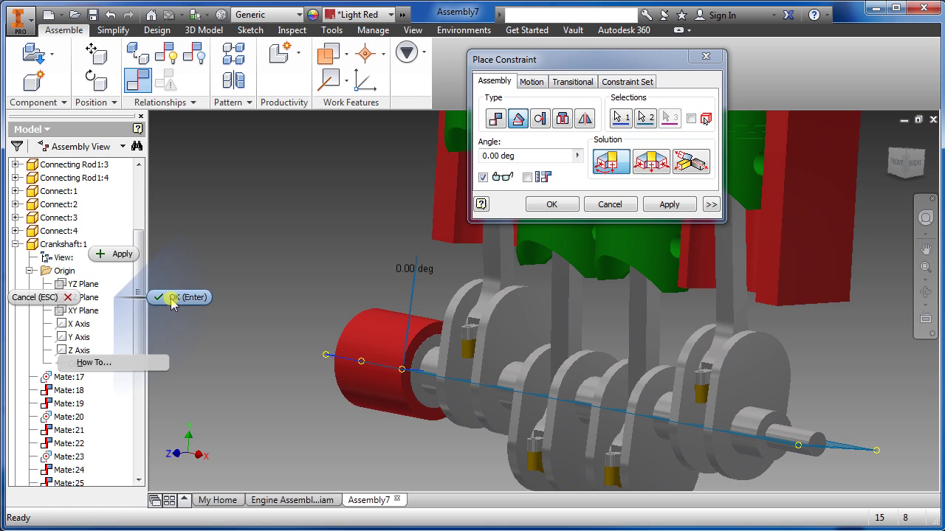
left_click(171, 297)
- Open the Drive dialog for the Angle:1 constraint from the browser
scroll(395, 341, "down", 3)
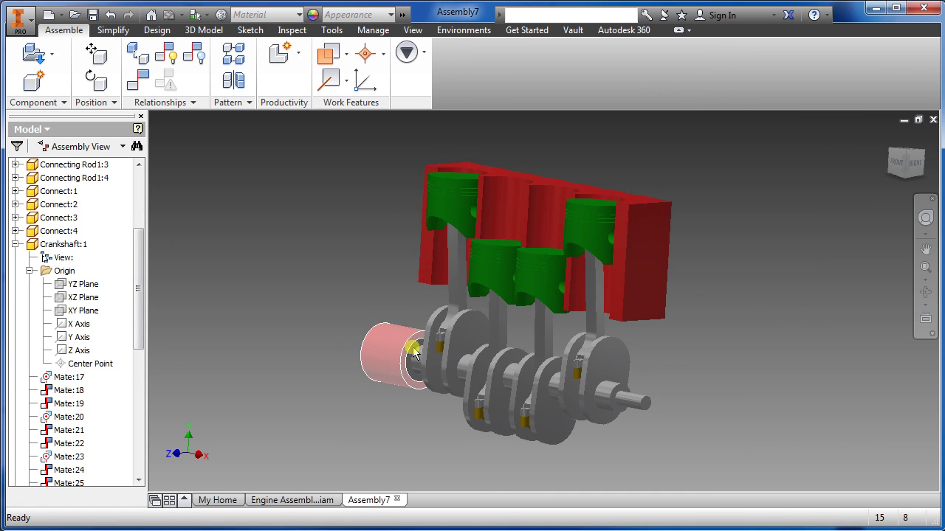
scroll(371, 381, "down", 3)
scroll(372, 382, "down", 2)
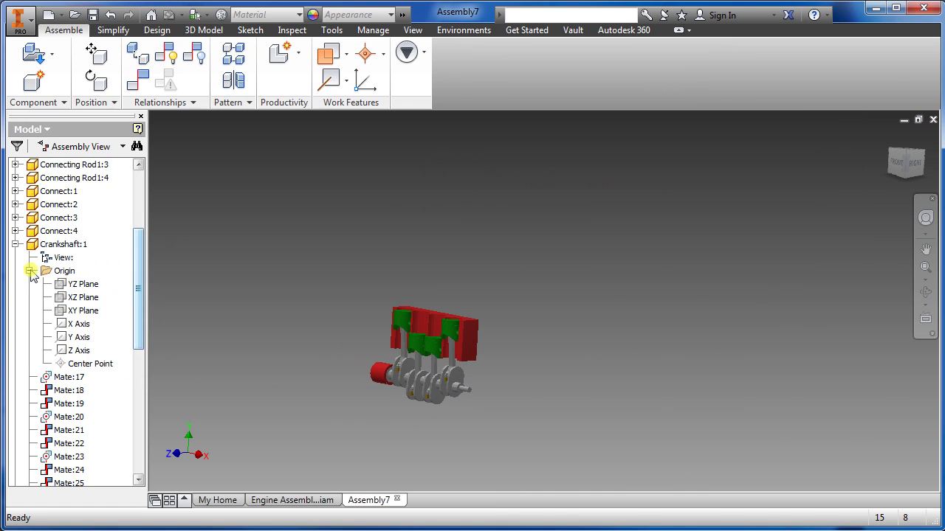
left_click(15, 244)
left_click(143, 301)
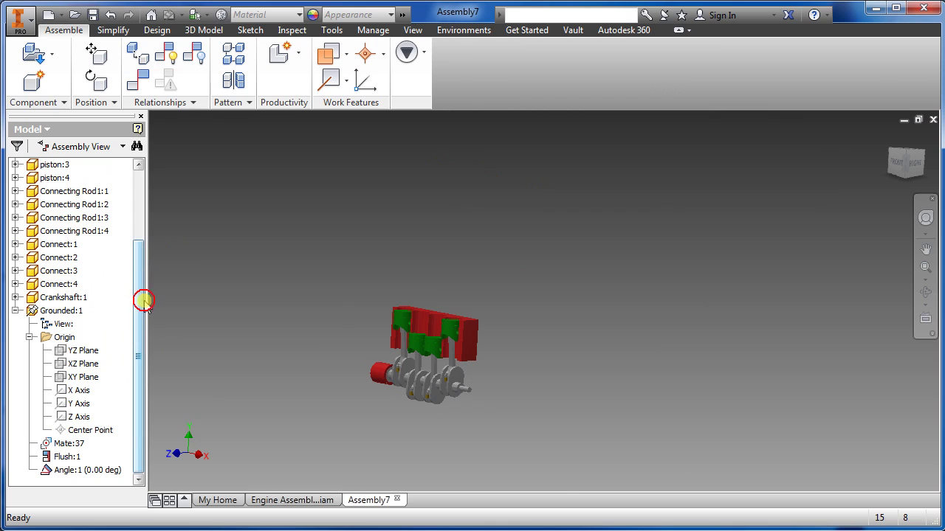
left_click(73, 472)
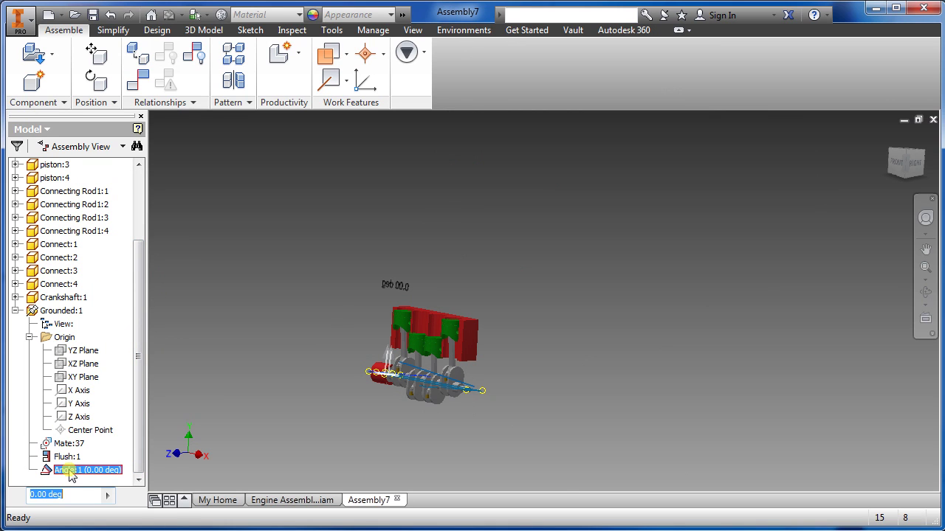
right_click(72, 474)
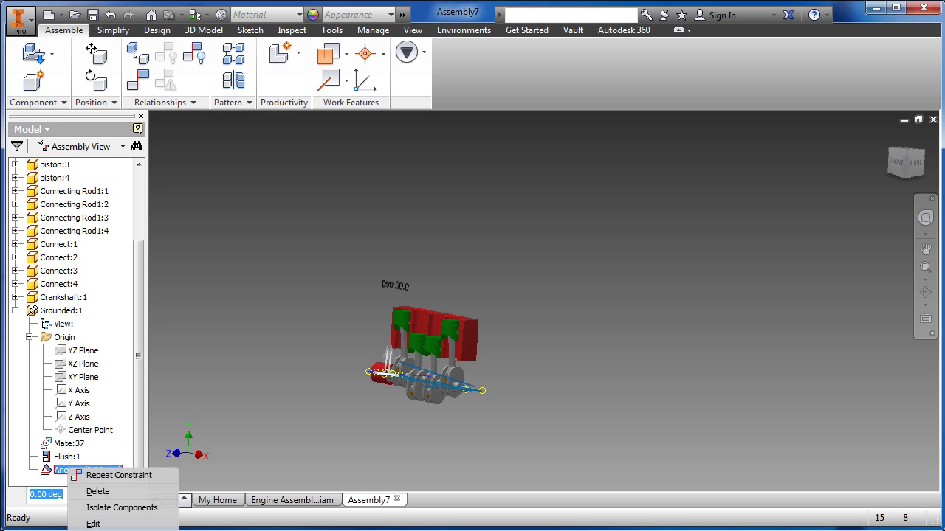
left_click(93, 525)
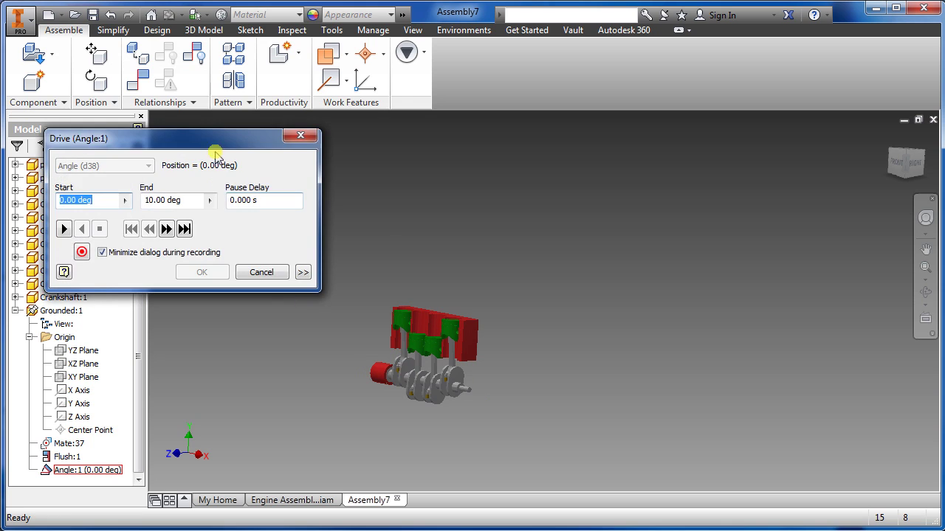
- Expand the drive options and set Increment 10 and Repetitions 20, then select End
left_click_drag(216, 157, 274, 97)
left_click(361, 222)
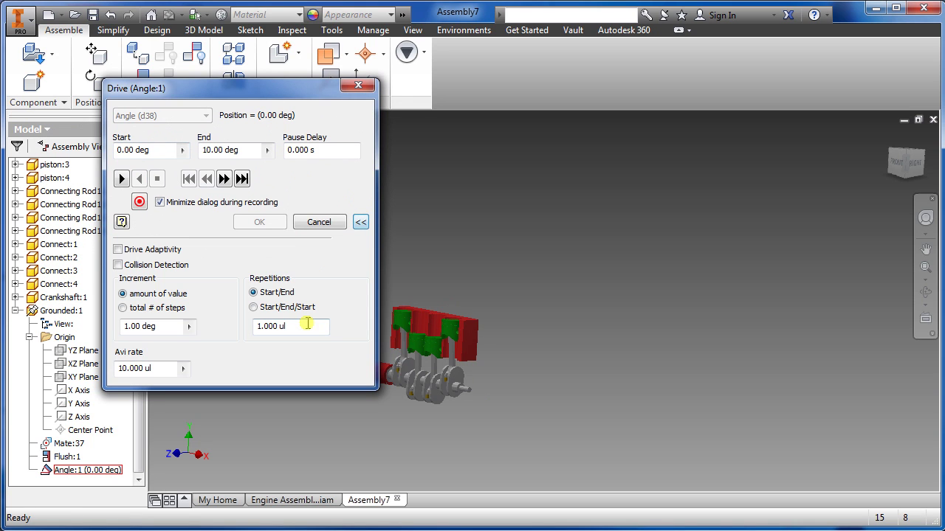
left_click_drag(312, 328, 251, 336)
left_click_drag(165, 328, 103, 332)
type("10")
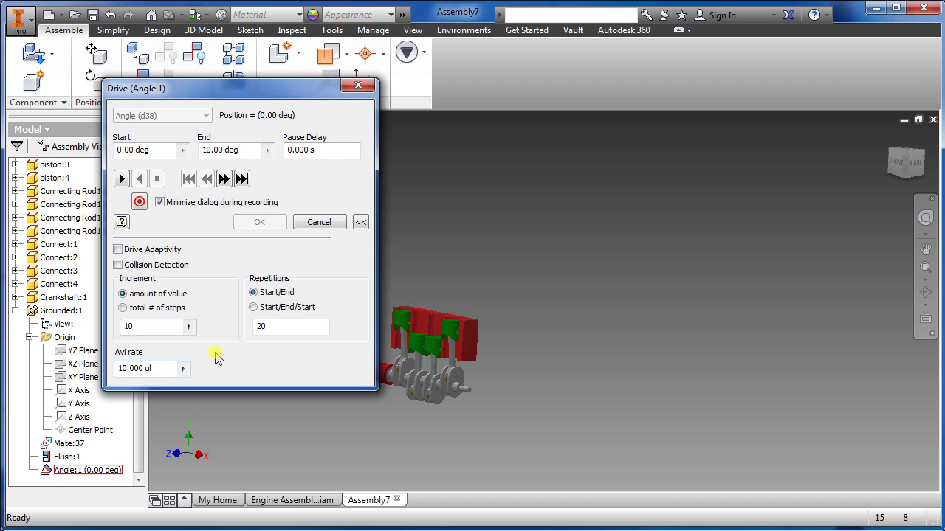
left_click_drag(303, 94, 256, 88)
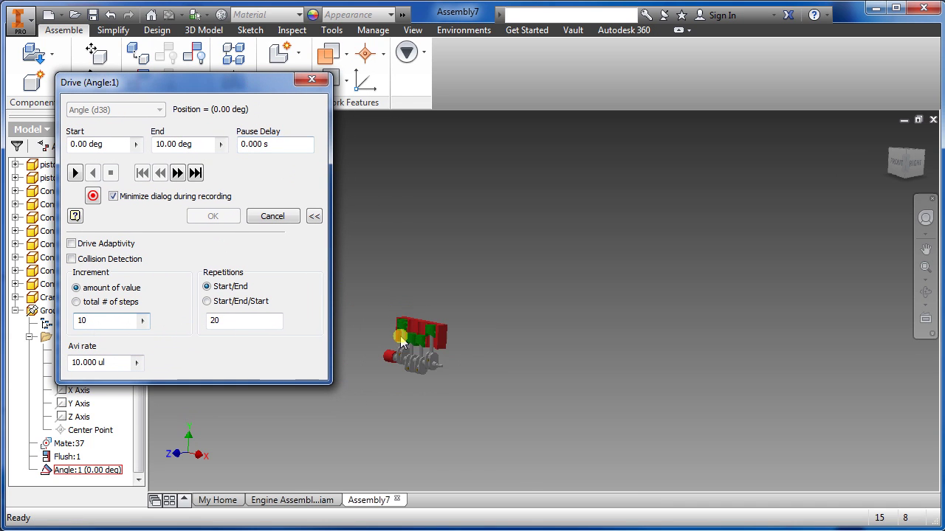
scroll(401, 342, "up", 3)
scroll(422, 305, "down", 2)
scroll(422, 306, "up", 5)
middle_click_drag(390, 373, 538, 213)
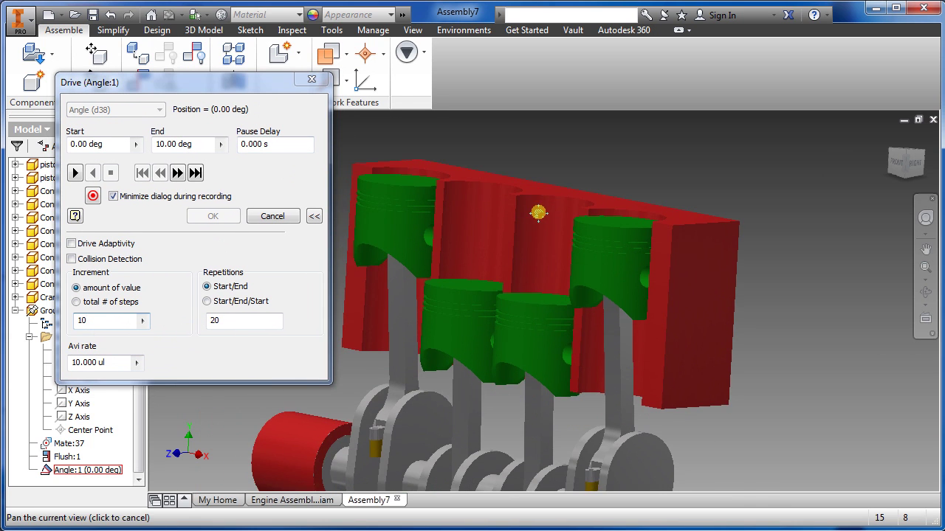
scroll(491, 310, "down", 2)
scroll(492, 312, "down", 1)
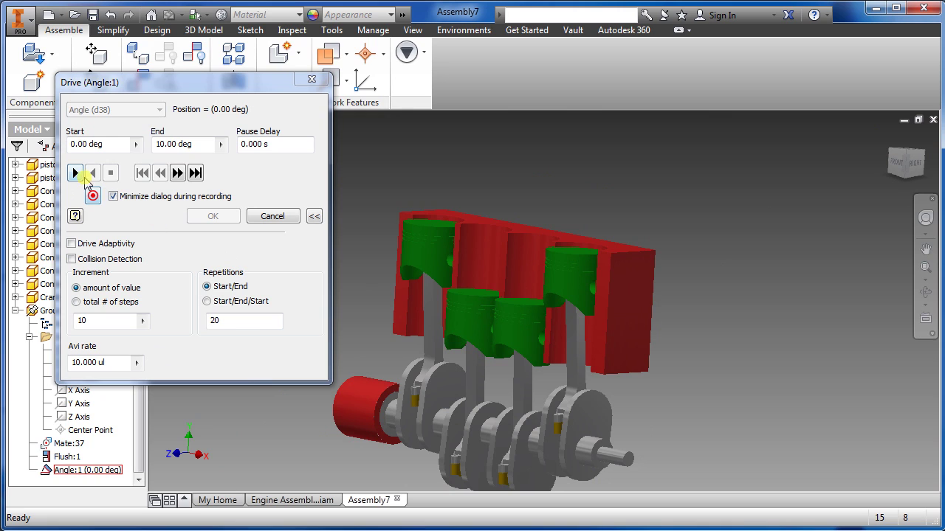
left_click(184, 144)
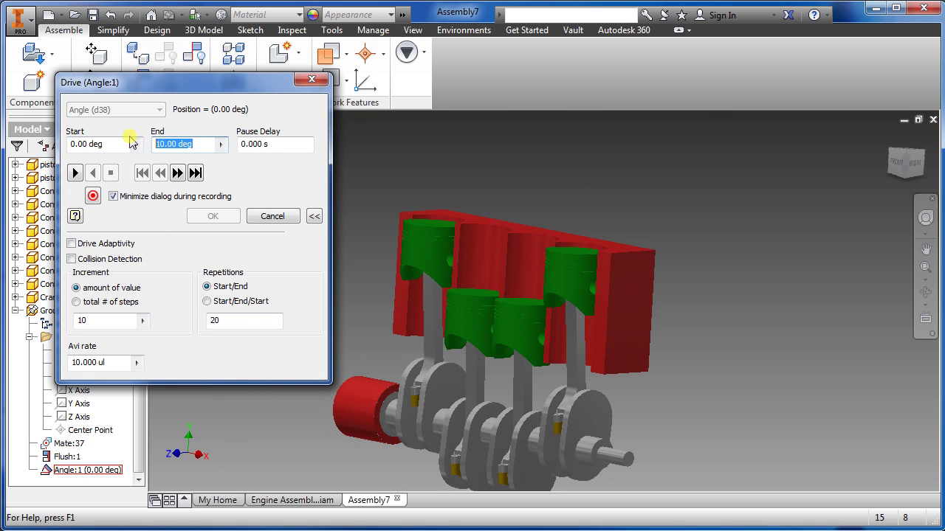
- Set the drive End angle to 360 and play the piston animation forward
type("360")
left_click(257, 157)
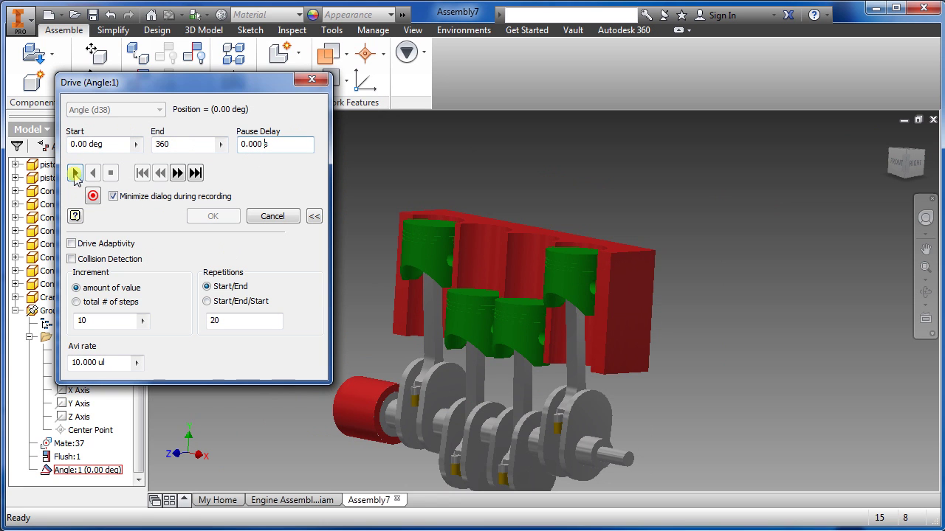
left_click(75, 175)
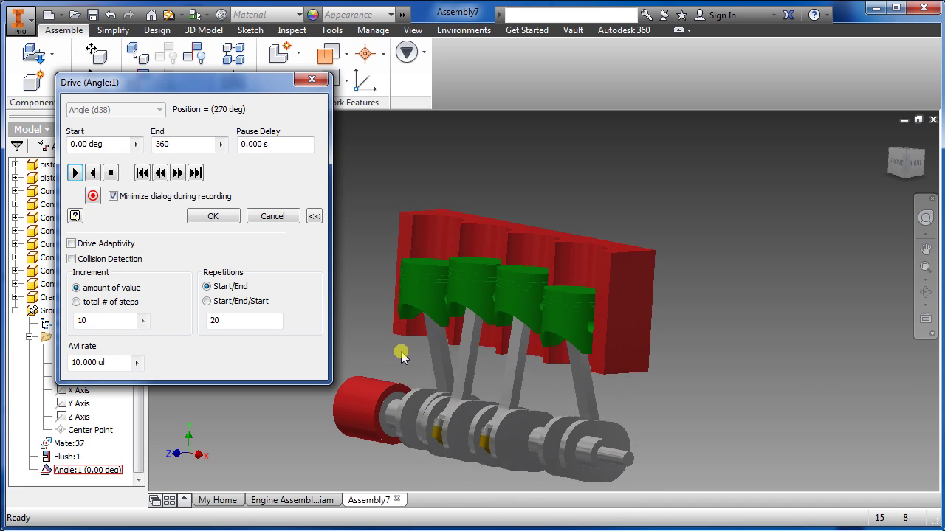
left_click(109, 174)
- Change Increment to 20, play forward and reverse, and stop at 160 degrees
left_click(109, 321)
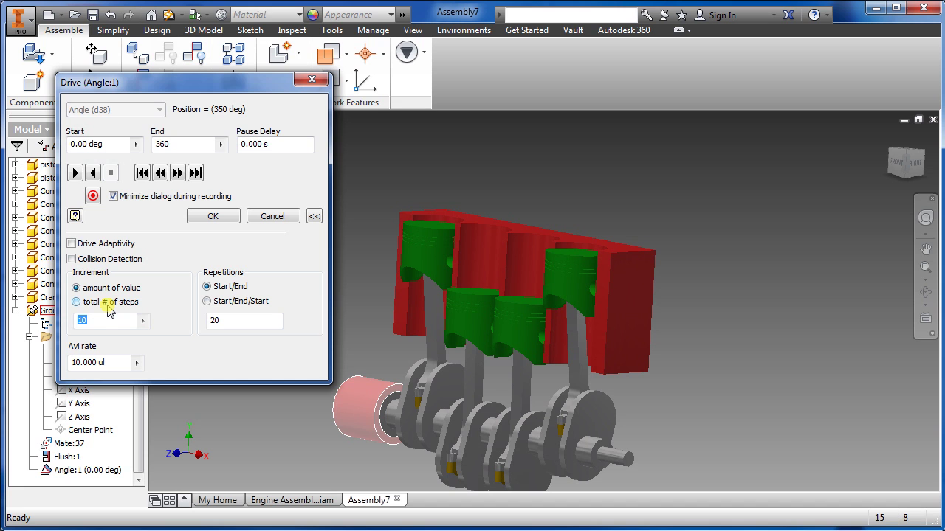
type("20")
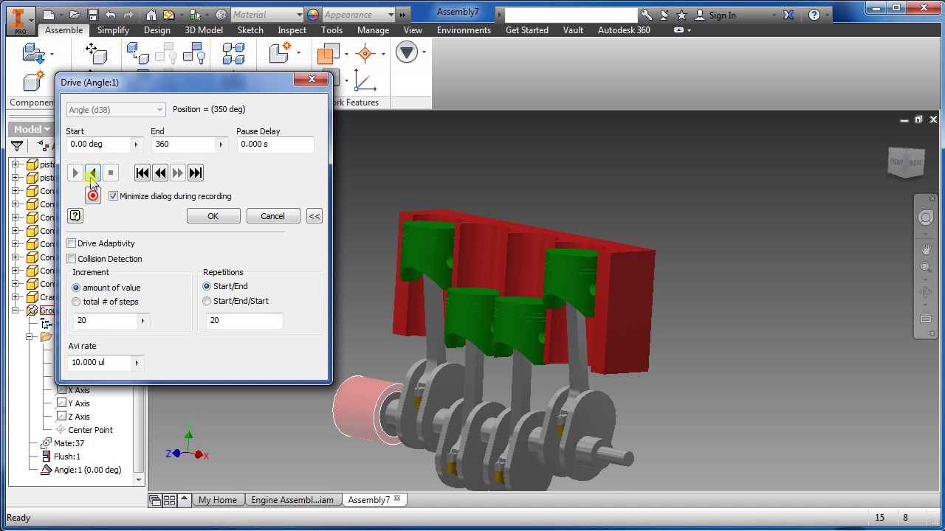
left_click(75, 173)
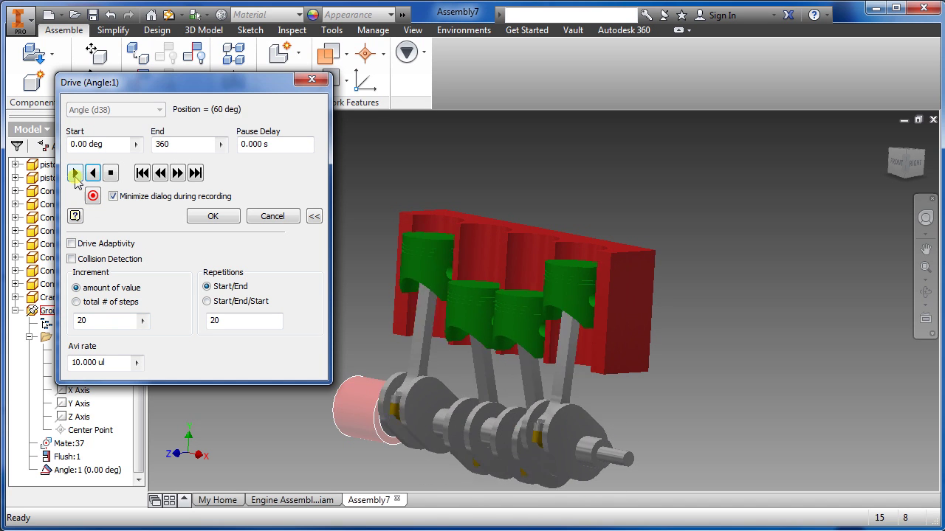
left_click(90, 174)
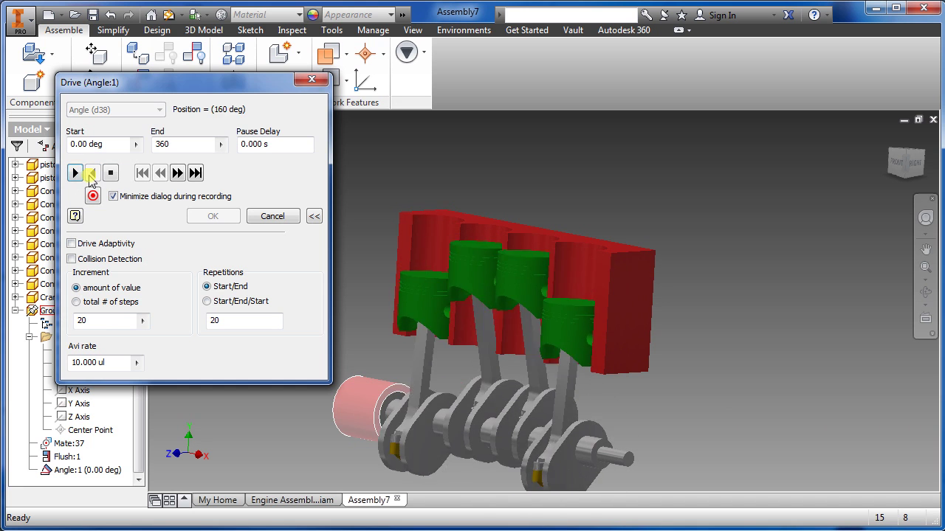
left_click(89, 175)
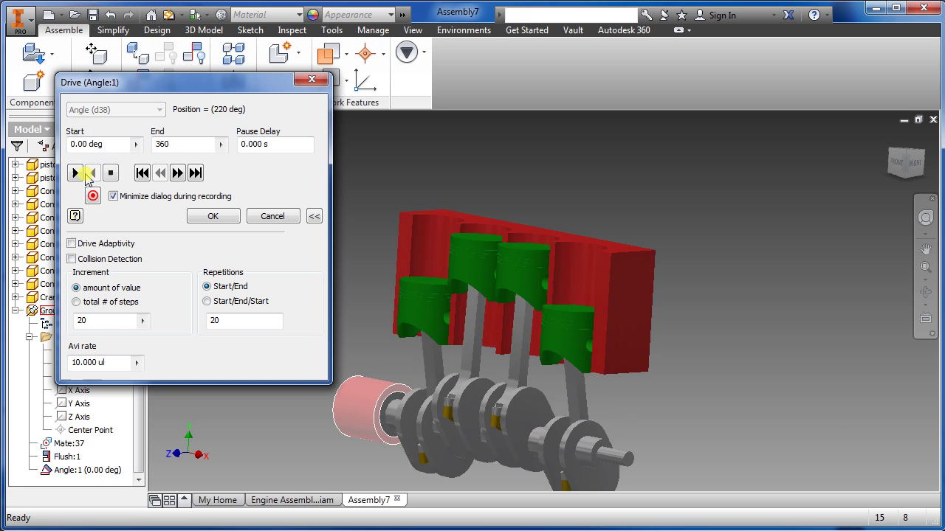
left_click(76, 173)
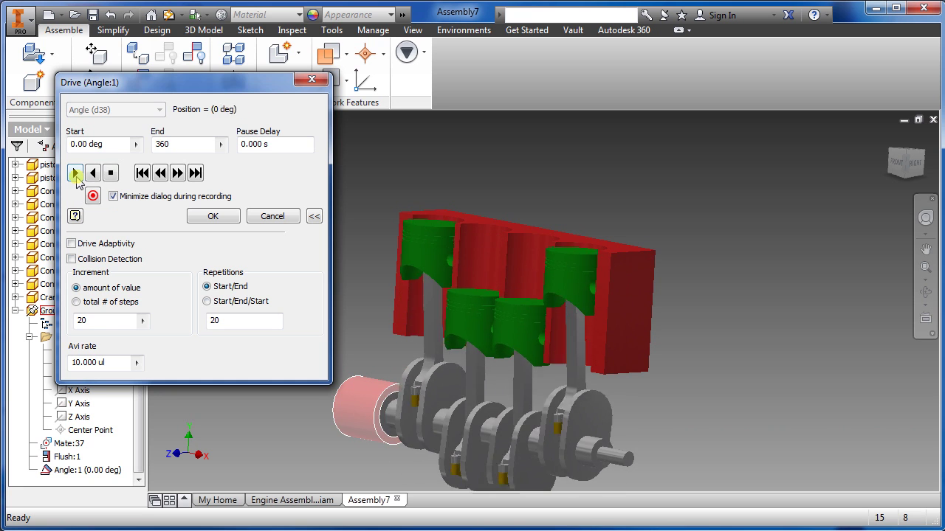
left_click(111, 172)
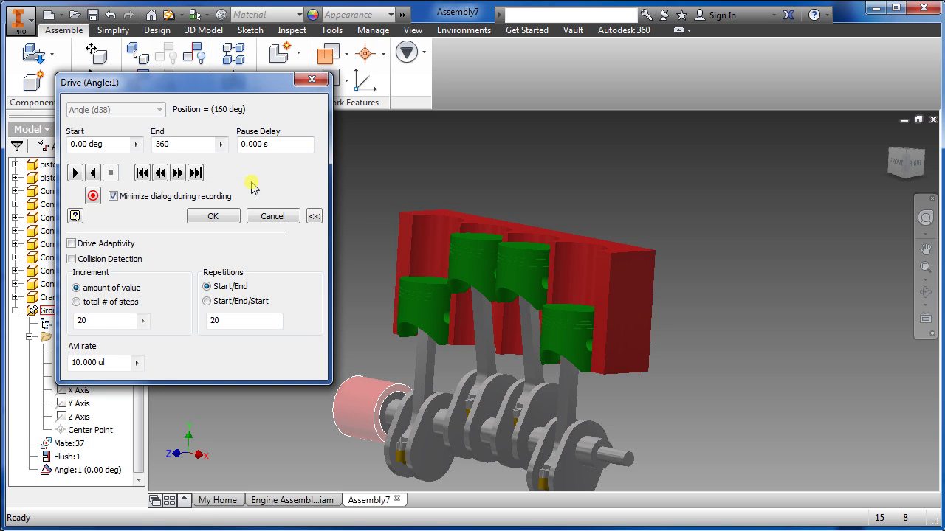
left_click_drag(252, 87, 260, 130)
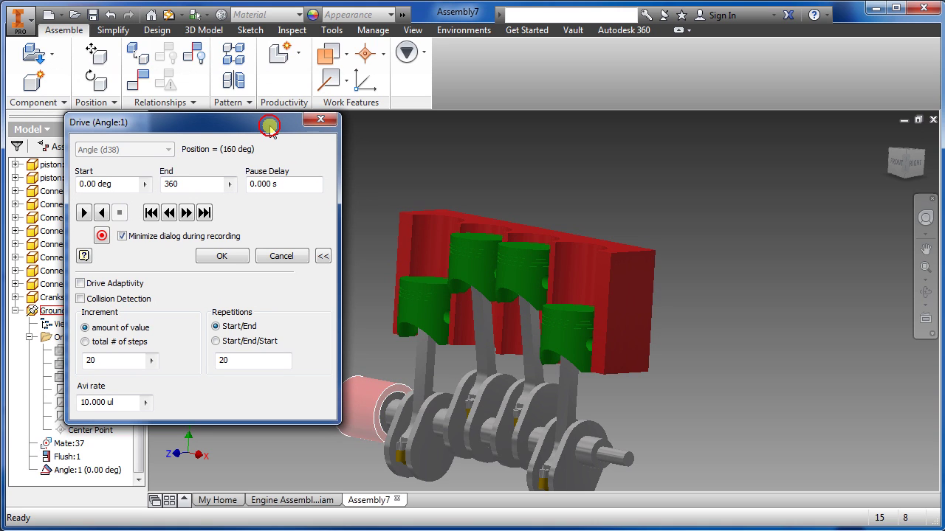
left_click_drag(269, 127, 290, 130)
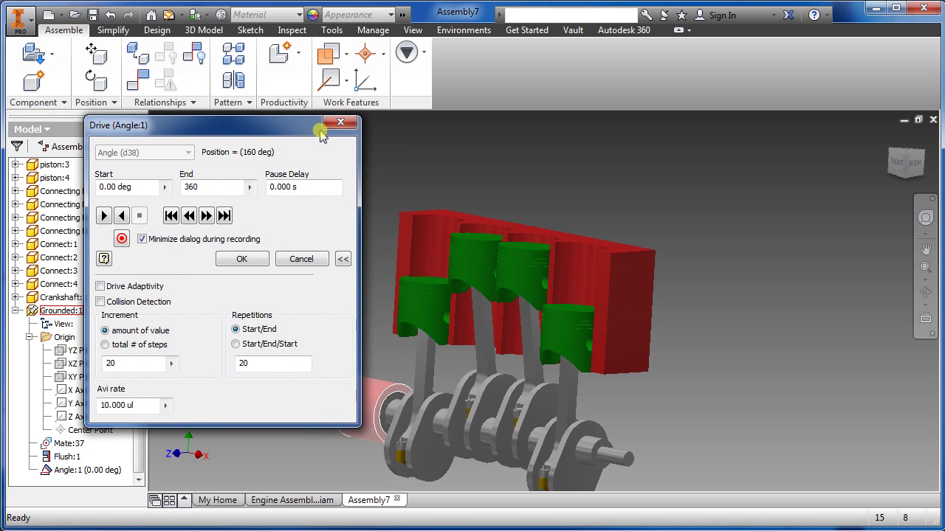